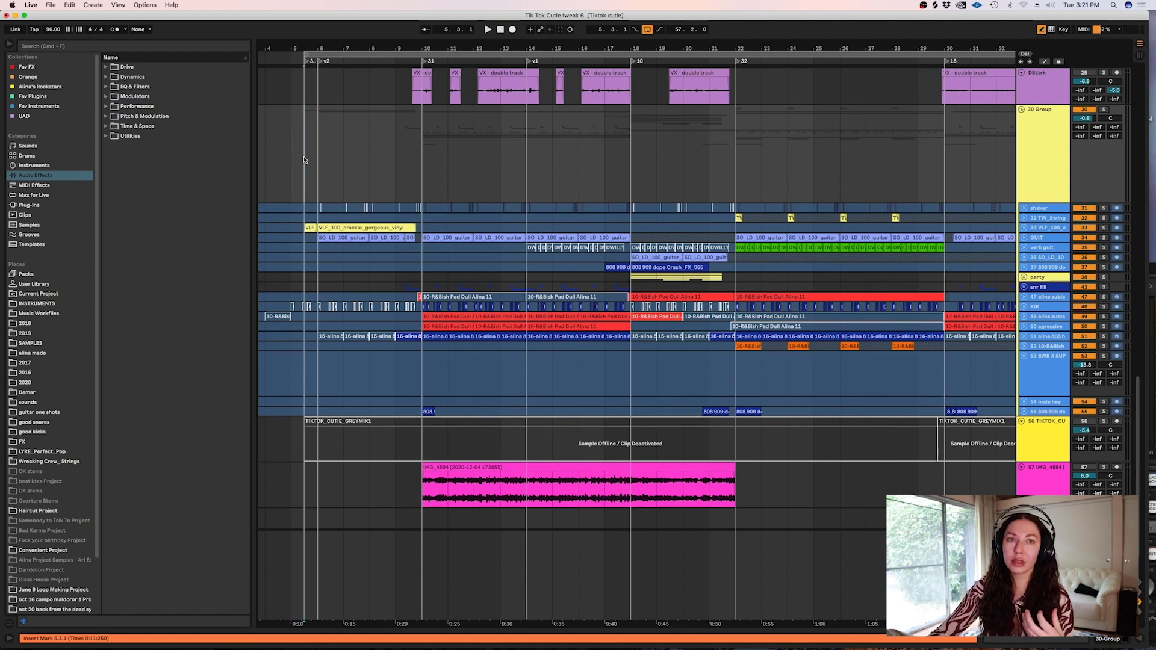
Step: Play the arrangement from the marker at 5.3.1 up to about bar 9 and return to the starting point
key(space)
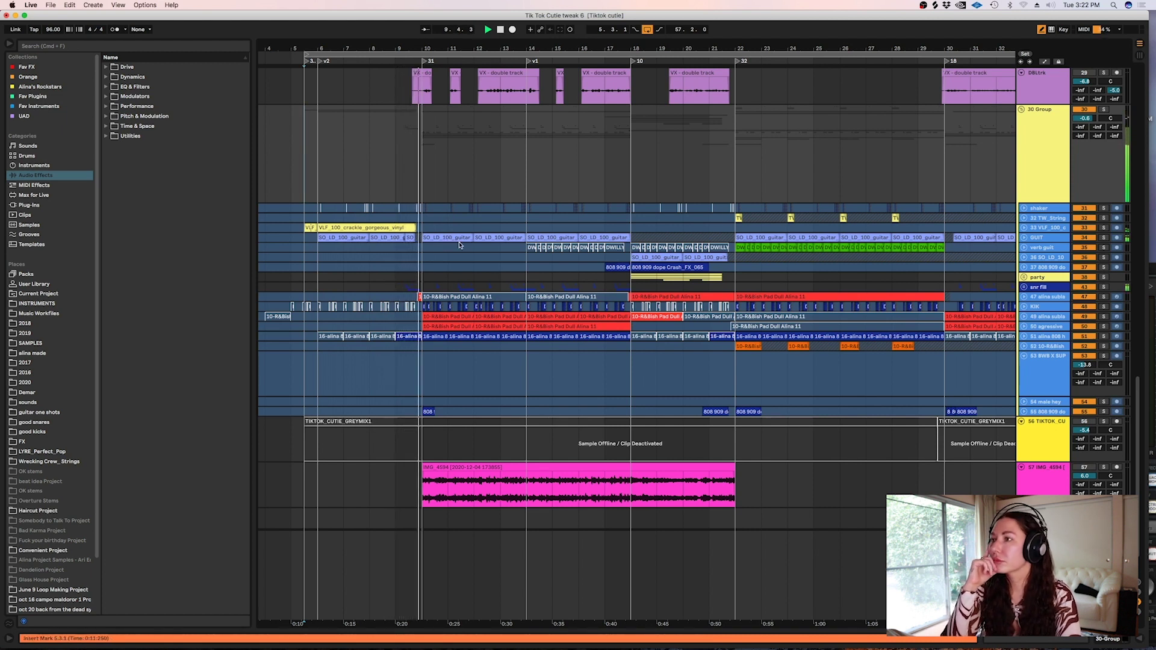
click(302, 245)
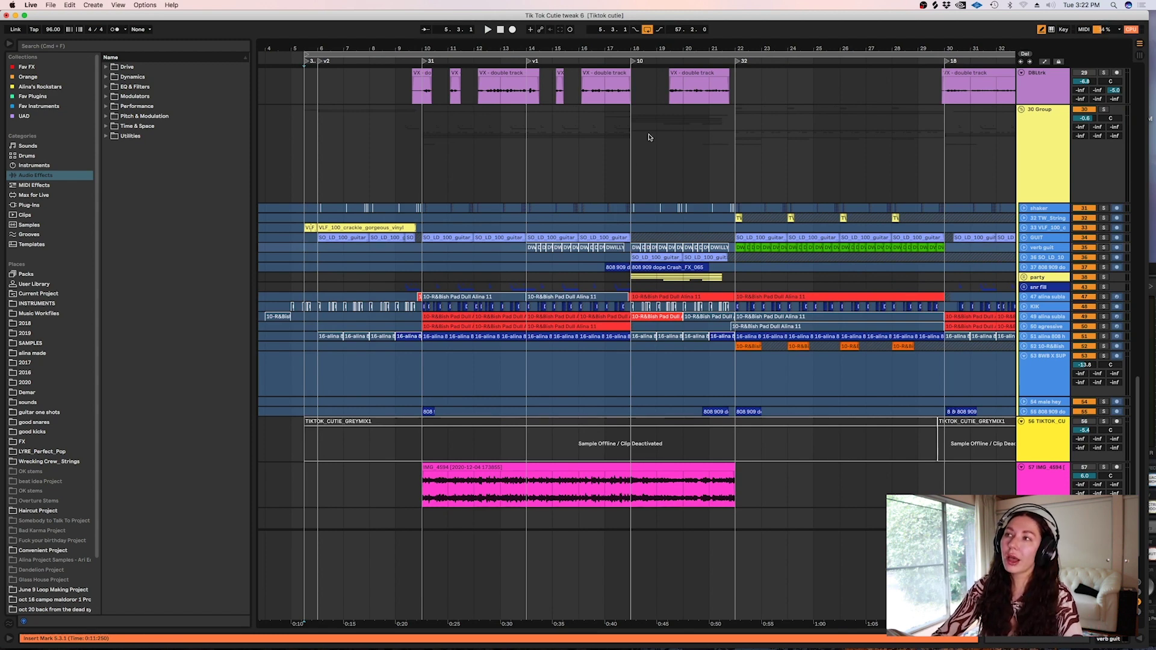
Step: Unfold the GUIT track and the VLF_100 crackle vinyl track above it to show their waveforms
scroll(1139, 405, up, 1)
drag(1138, 405, 1132, 365)
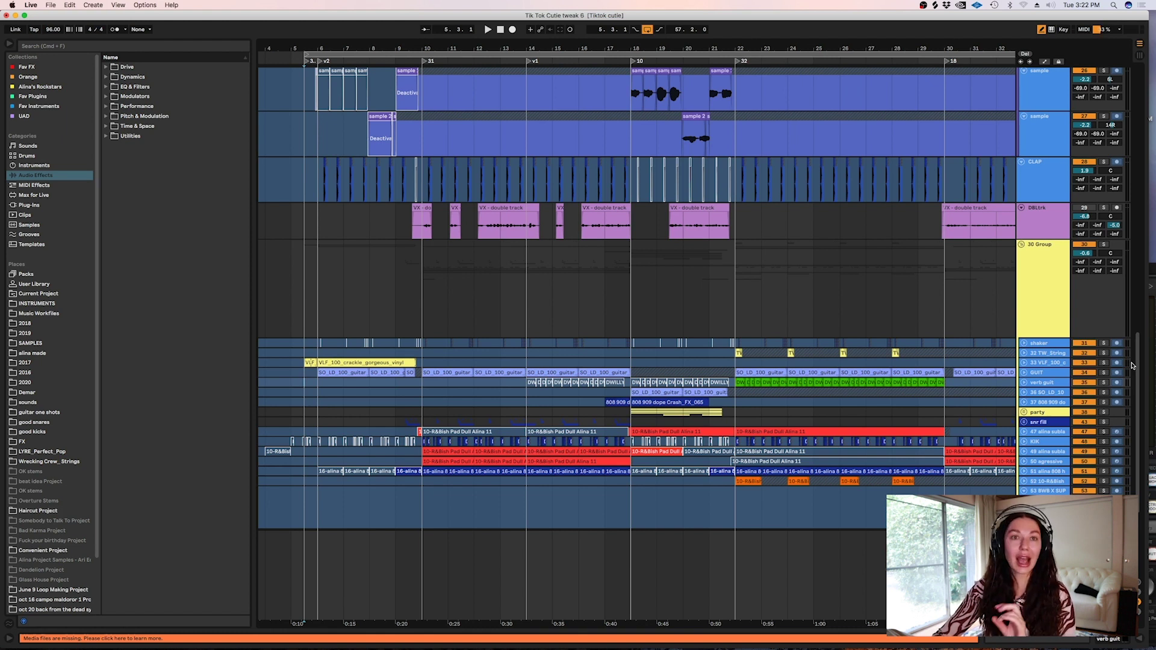
click(1025, 373)
click(1024, 363)
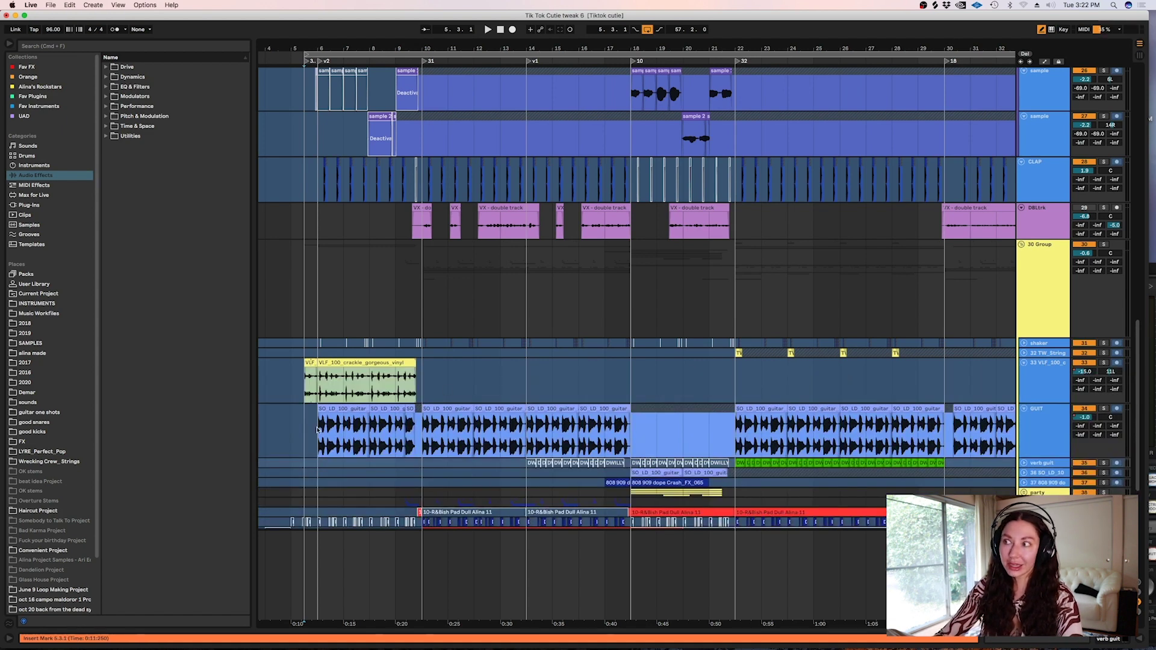
Step: Solo the GUIT track and play it from the start of its first clip at bar 6
click(322, 430)
key(plus)
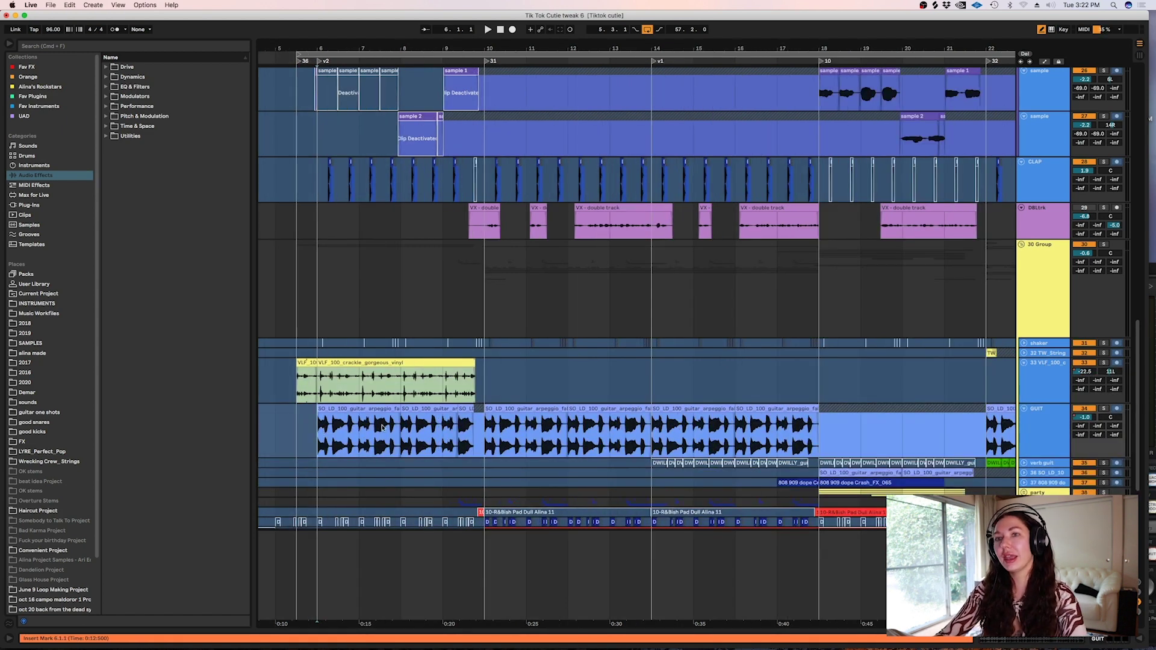
click(1103, 409)
key(space)
Step: Show the GUIT track's effects chain and unfreeze the track
double_click(1040, 421)
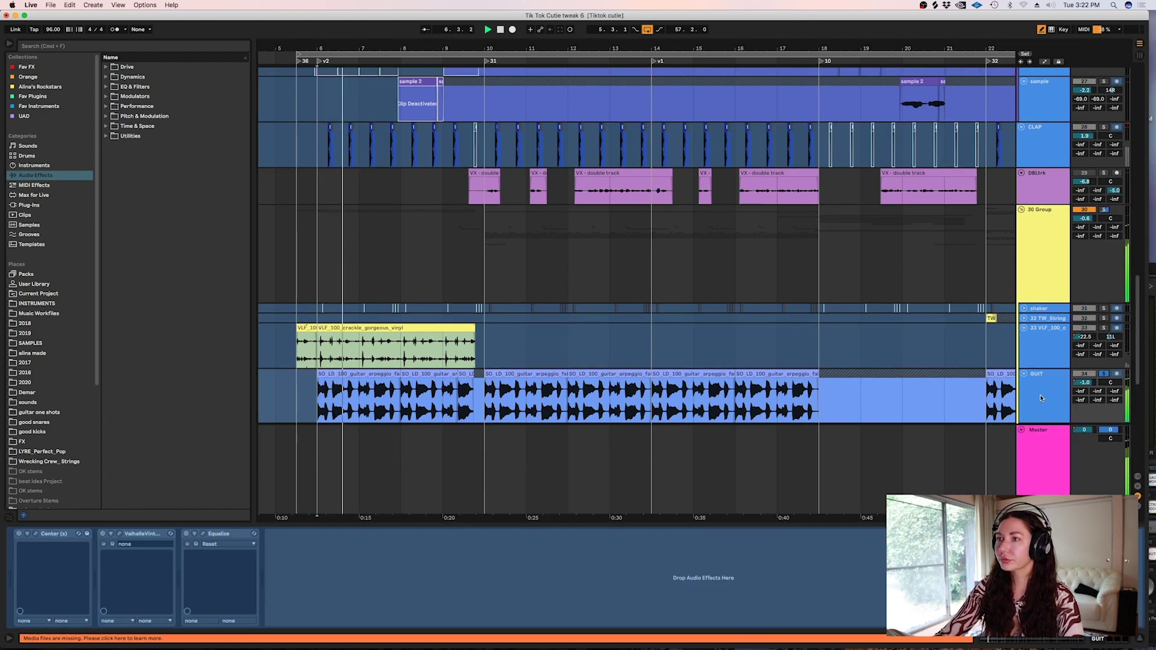
right_click(1040, 397)
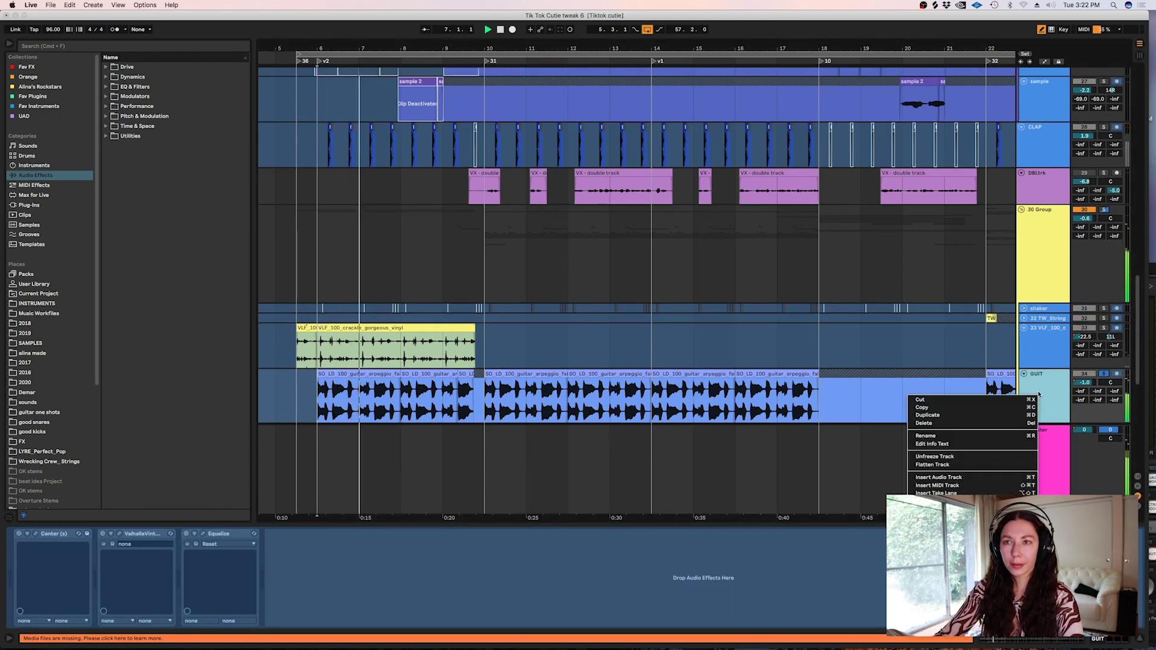
click(950, 457)
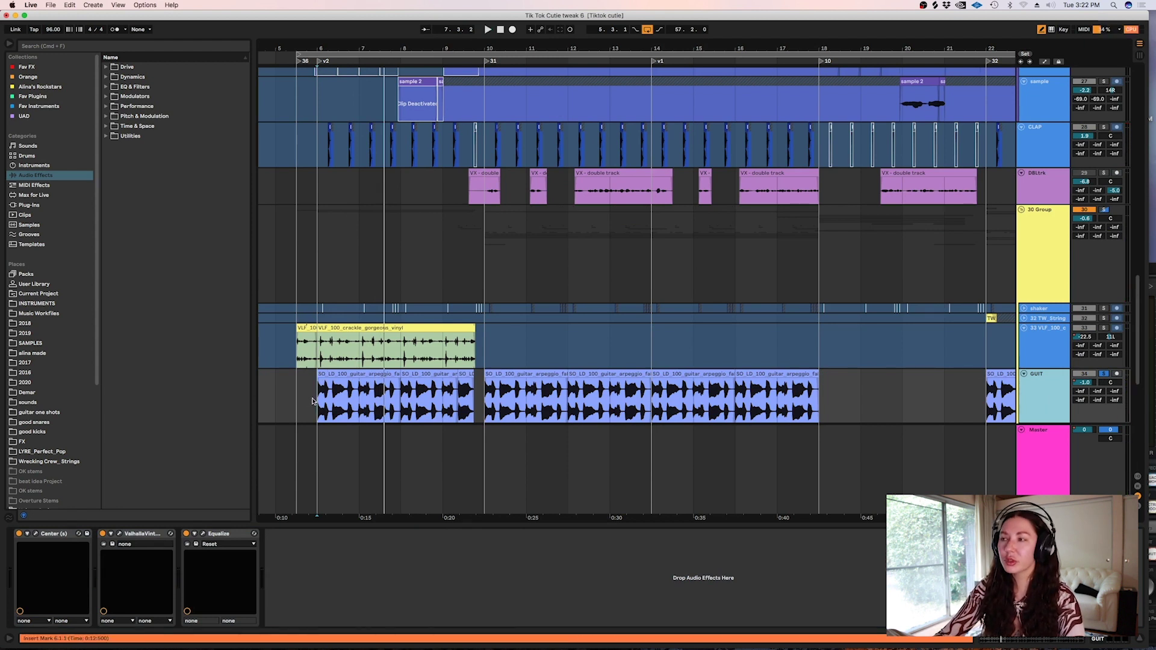
key(space)
scroll(313, 406, up, 2)
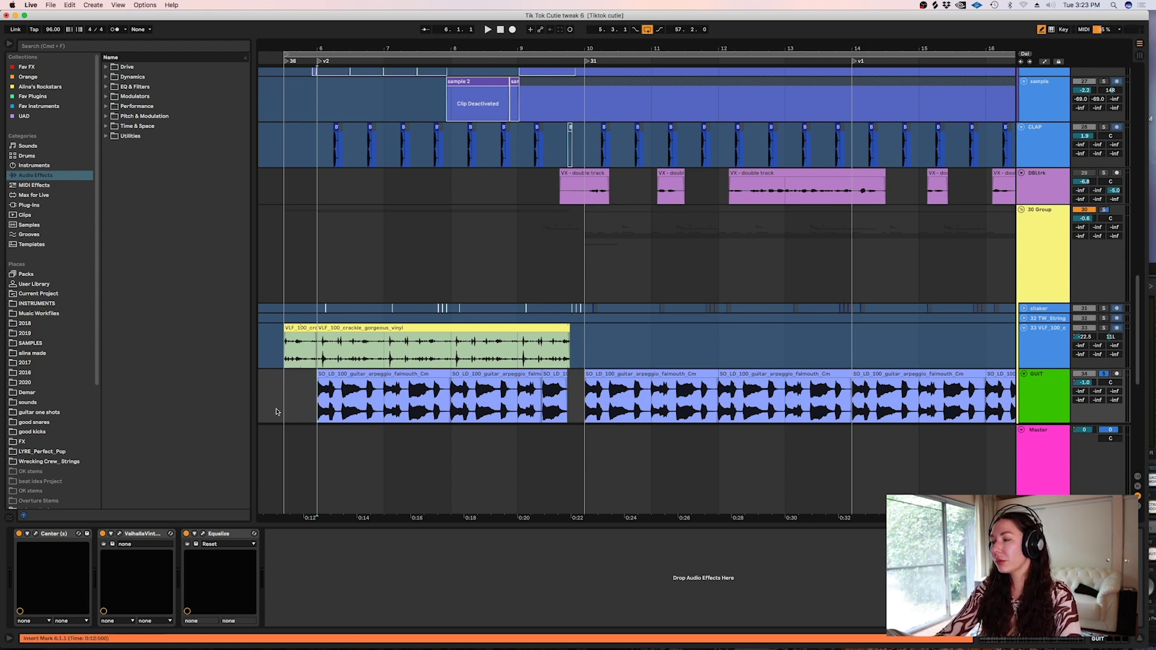
Step: Show the GUIT track's Center and ValhallaVintageVerb plug-in windows and position them over the arrangement
drag(148, 47, 757, 77)
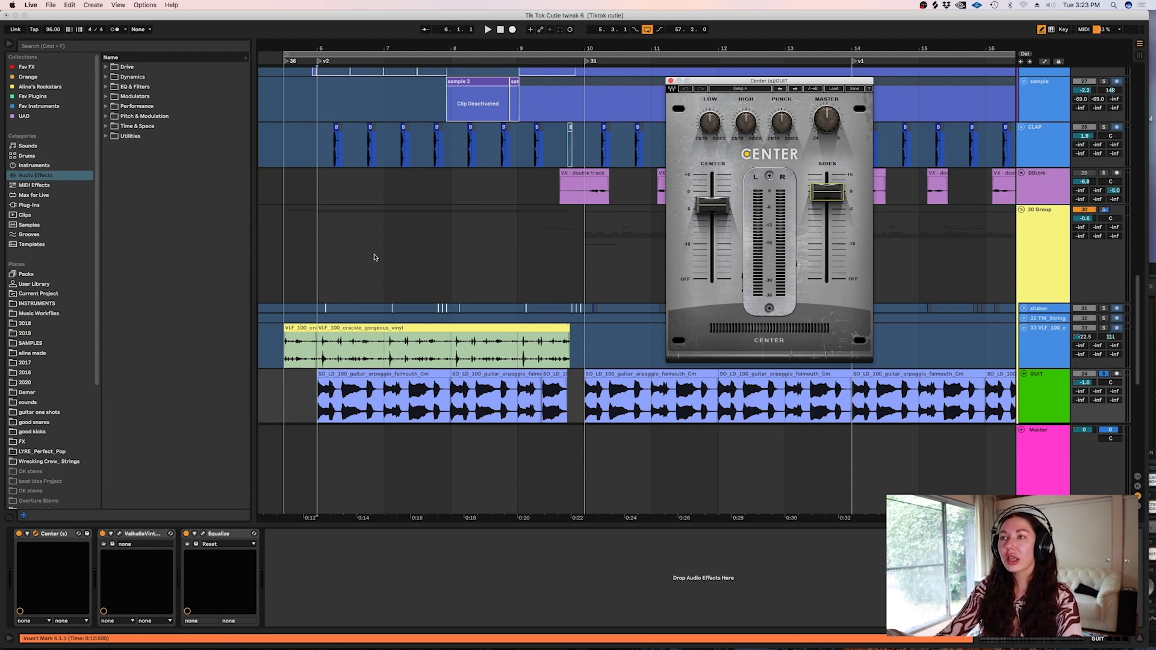
click(119, 533)
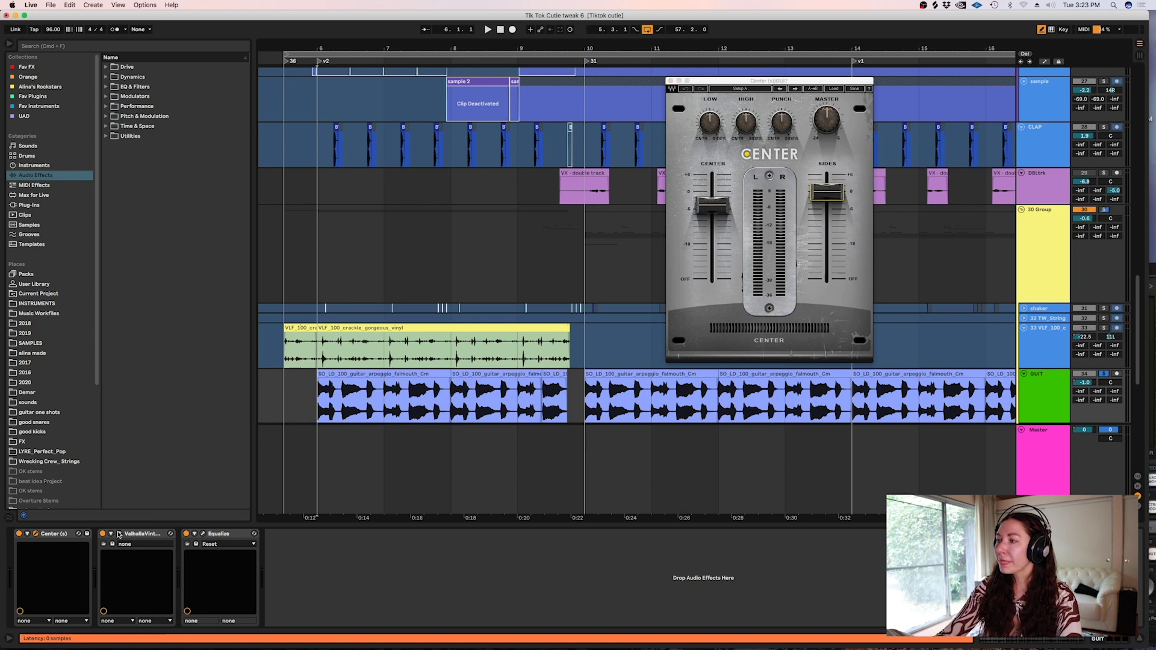
drag(211, 222, 490, 118)
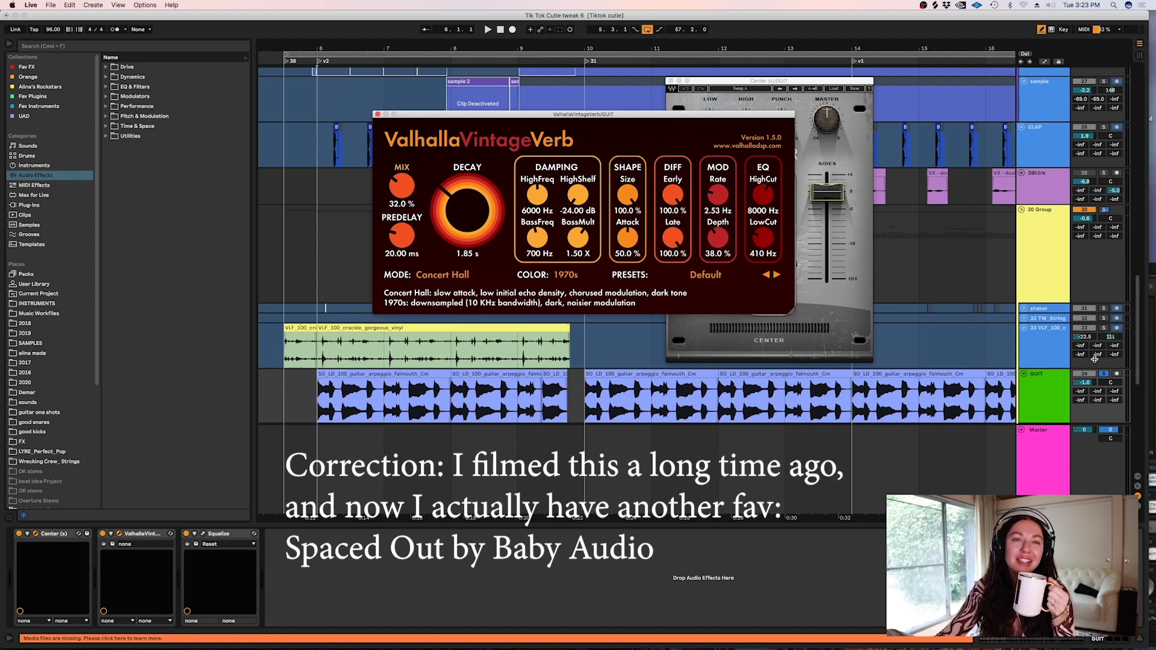
Step: Compare the guitar during playback with ValhallaVintageVerb bypassed and re-enabled
click(1042, 387)
click(105, 534)
key(space)
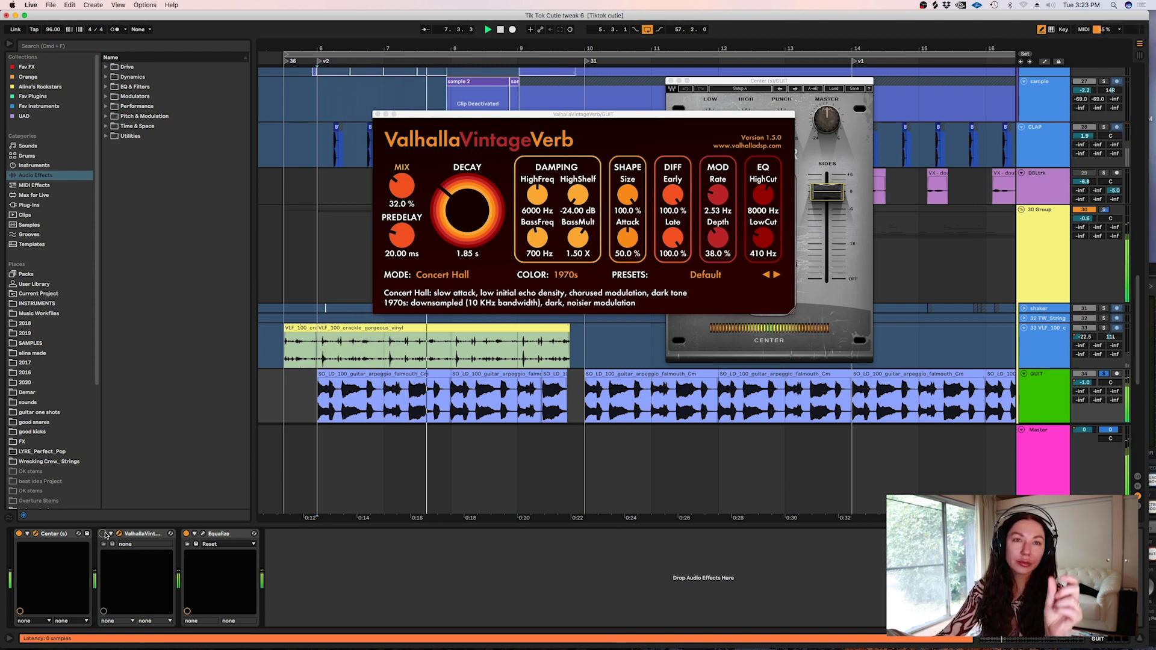
click(103, 534)
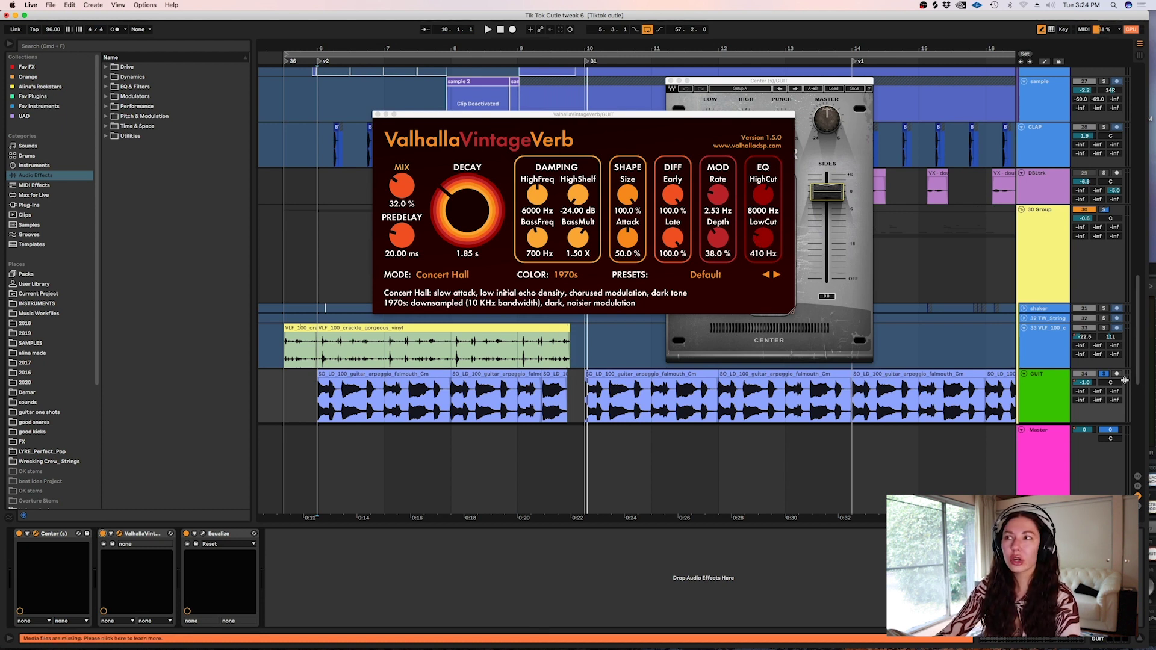
Step: Examine the reverb modes available in ValhallaVintageVerb, leaving Concert Hall selected
click(443, 275)
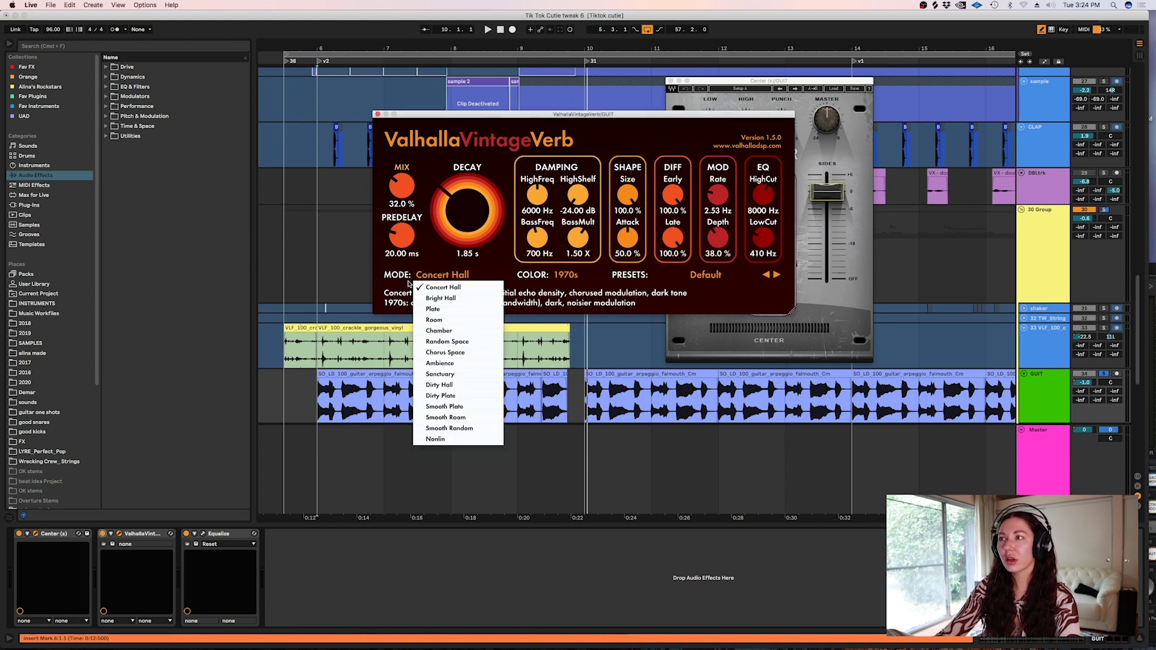
click(442, 276)
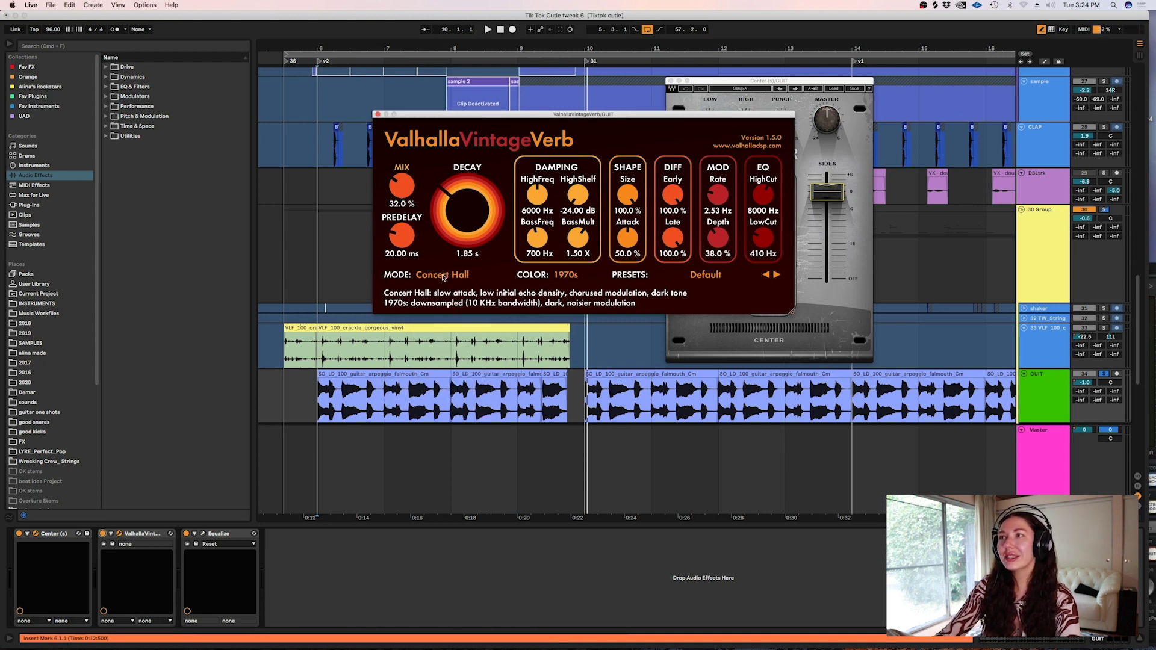
click(426, 275)
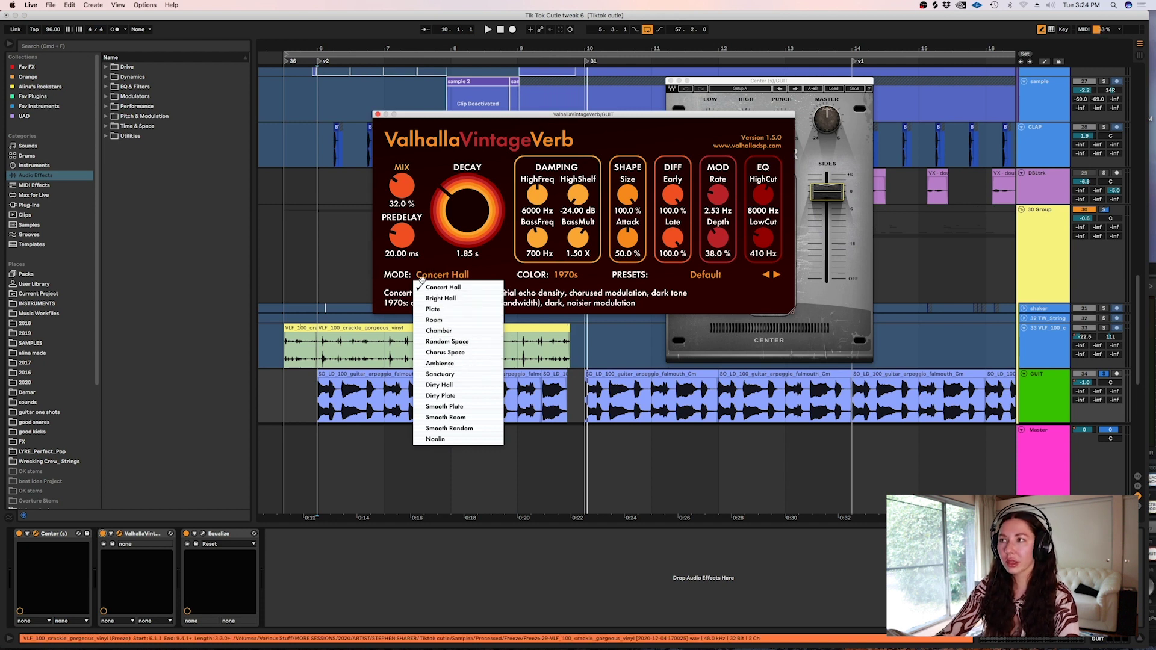
click(379, 289)
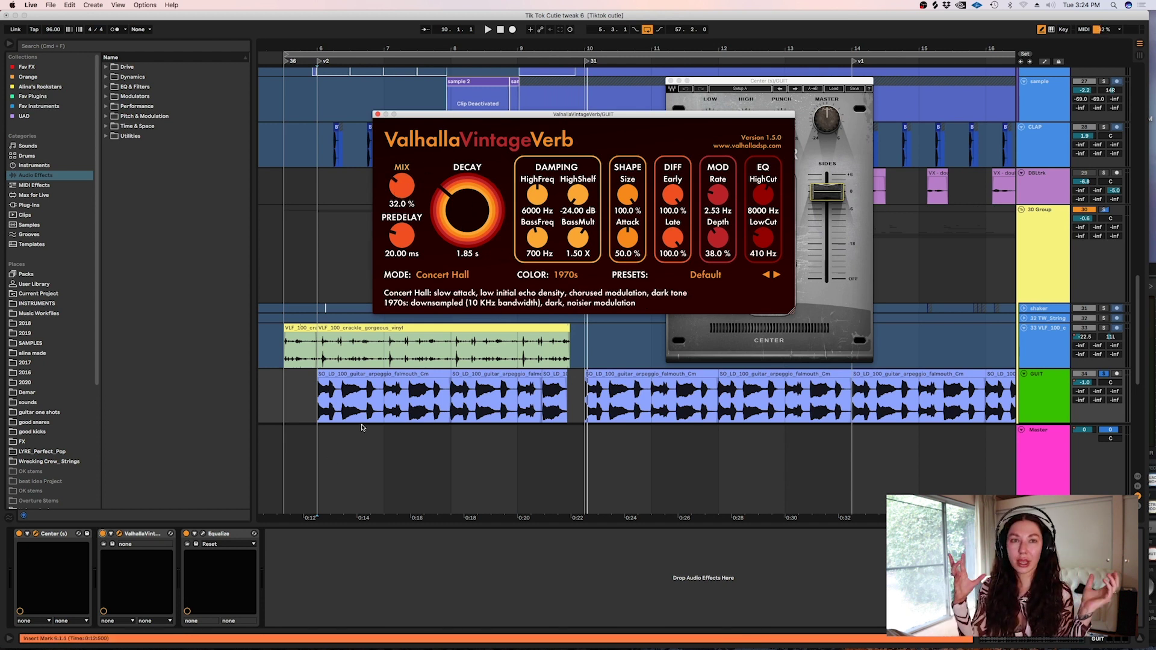
Step: Play the guitar with the Equalize plug-in open and inspect its low-cut band
key(space)
click(203, 534)
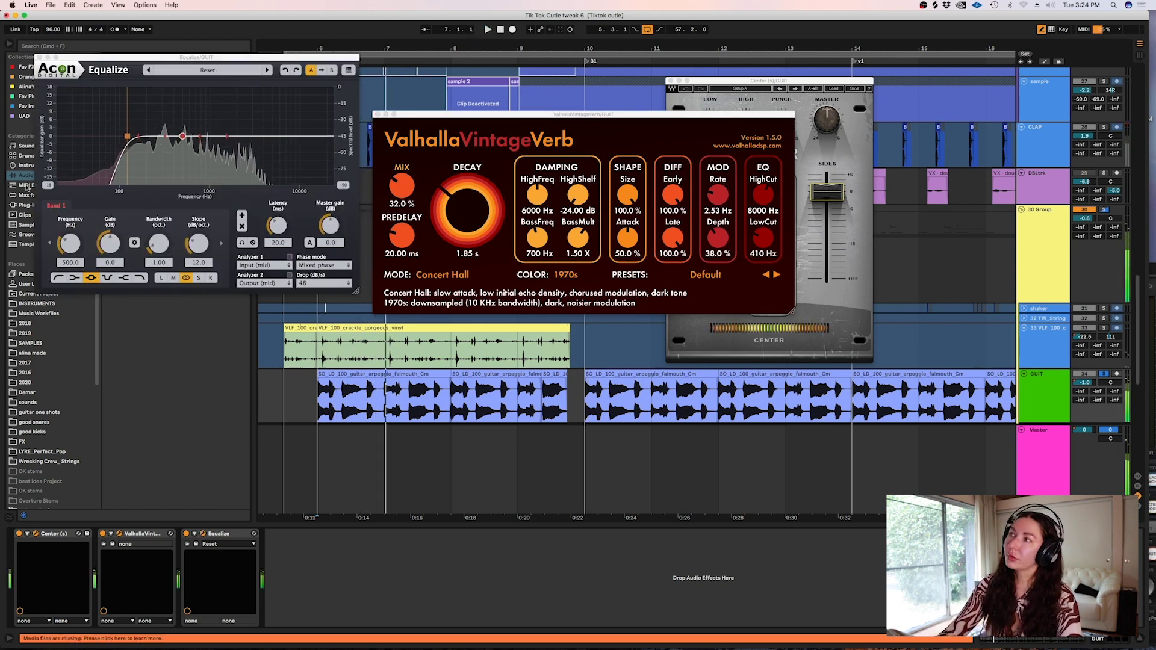
click(129, 137)
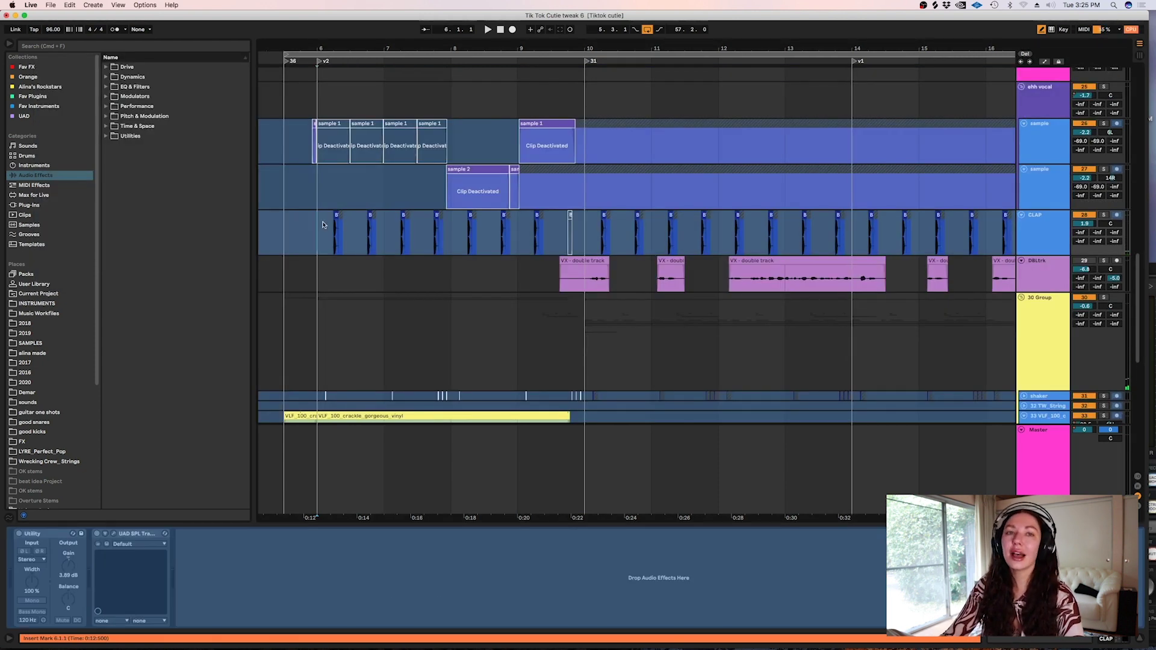
Step: Unfreeze the CLAP track and open its UAD SPL Transient Designer plug-in window over the arrangement
key(plus)
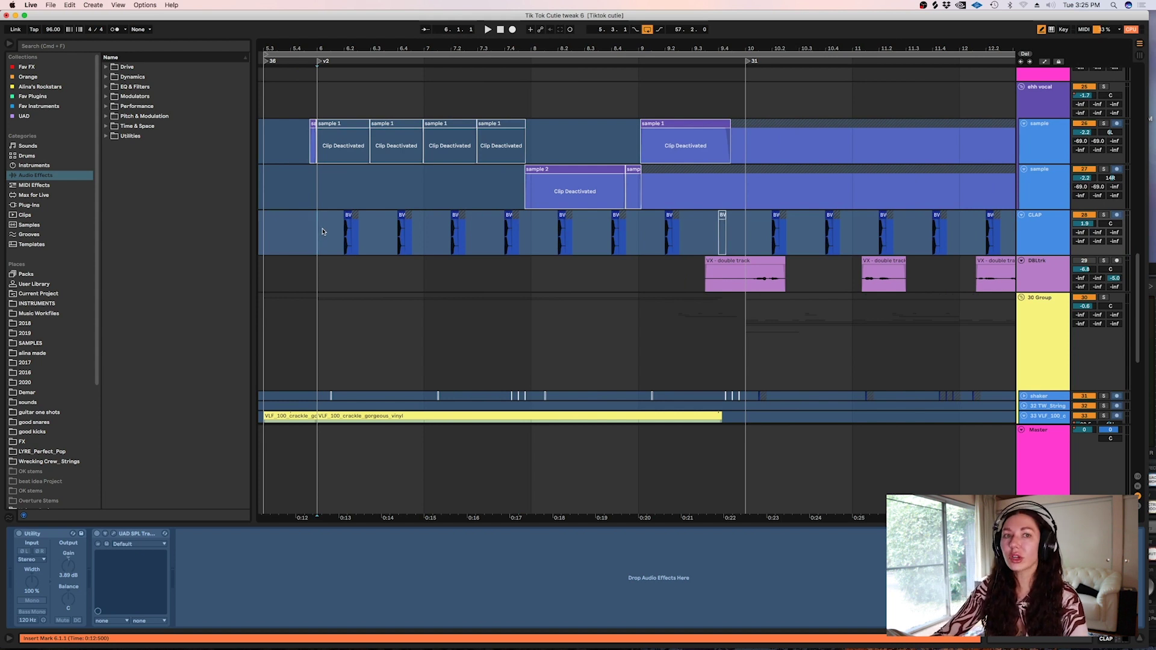
key(space)
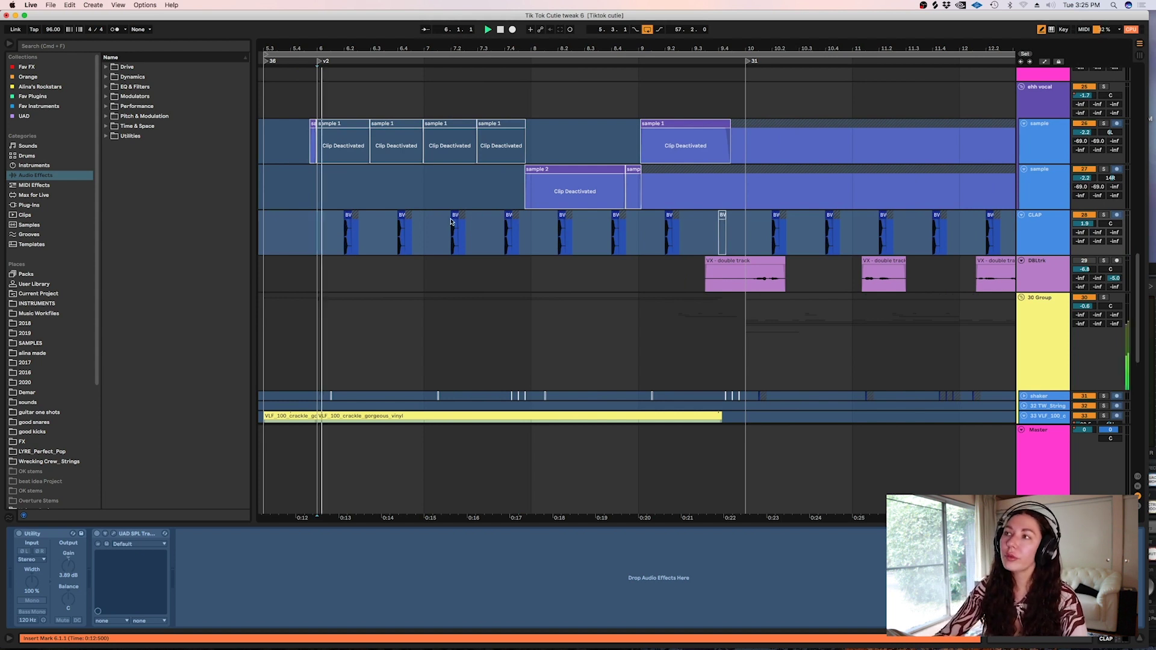
click(1048, 229)
right_click(1049, 229)
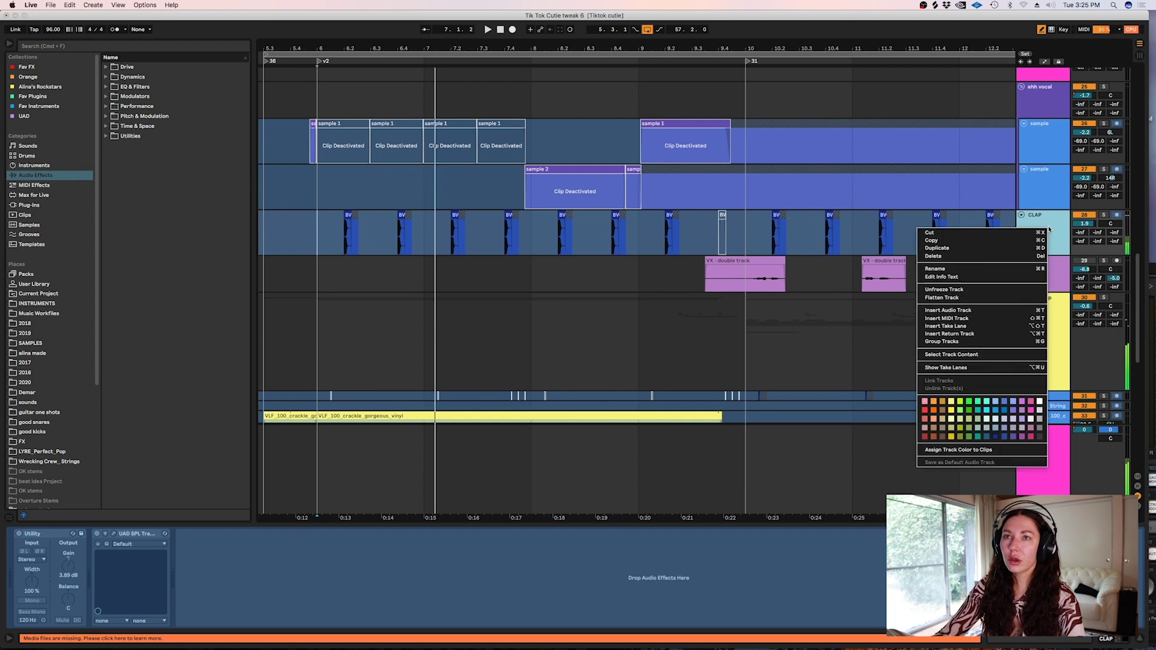
click(975, 289)
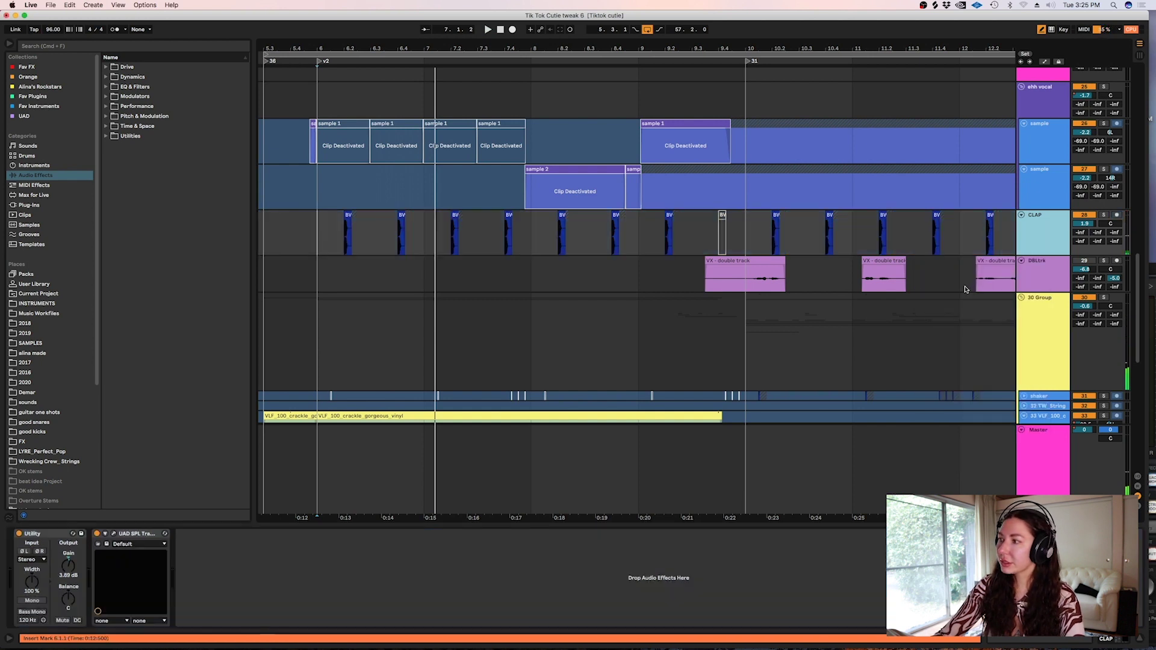
click(114, 534)
drag(281, 160, 310, 160)
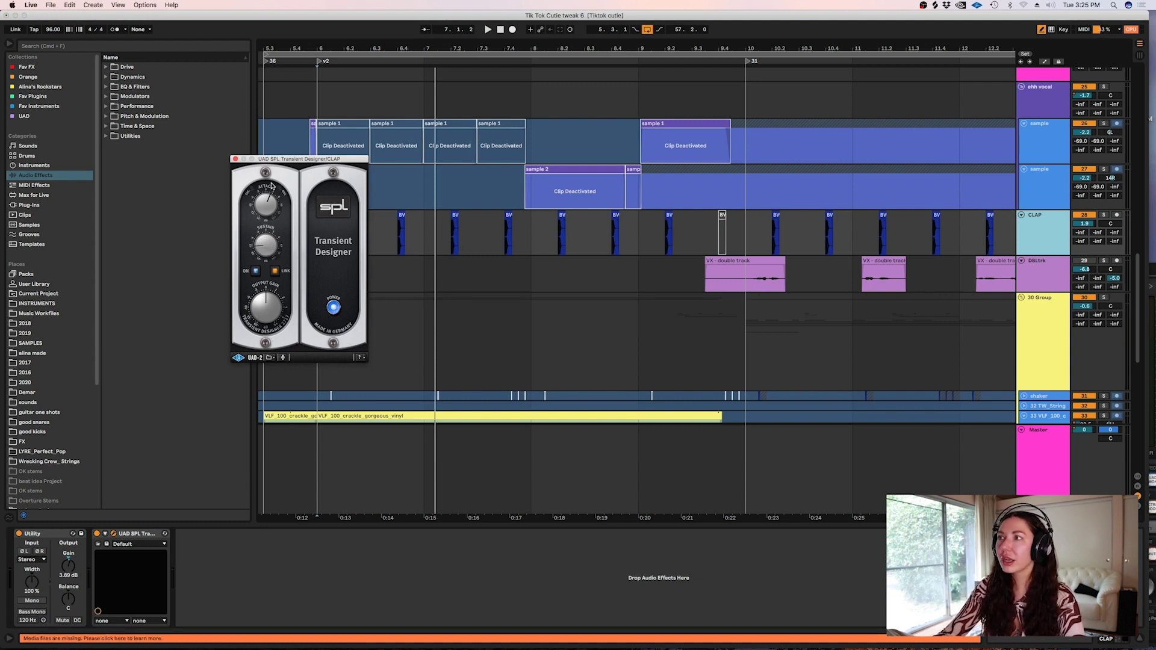
Step: Stop playback and unfold the snr fill group to show its three snare tracks
drag(1136, 301, 1129, 376)
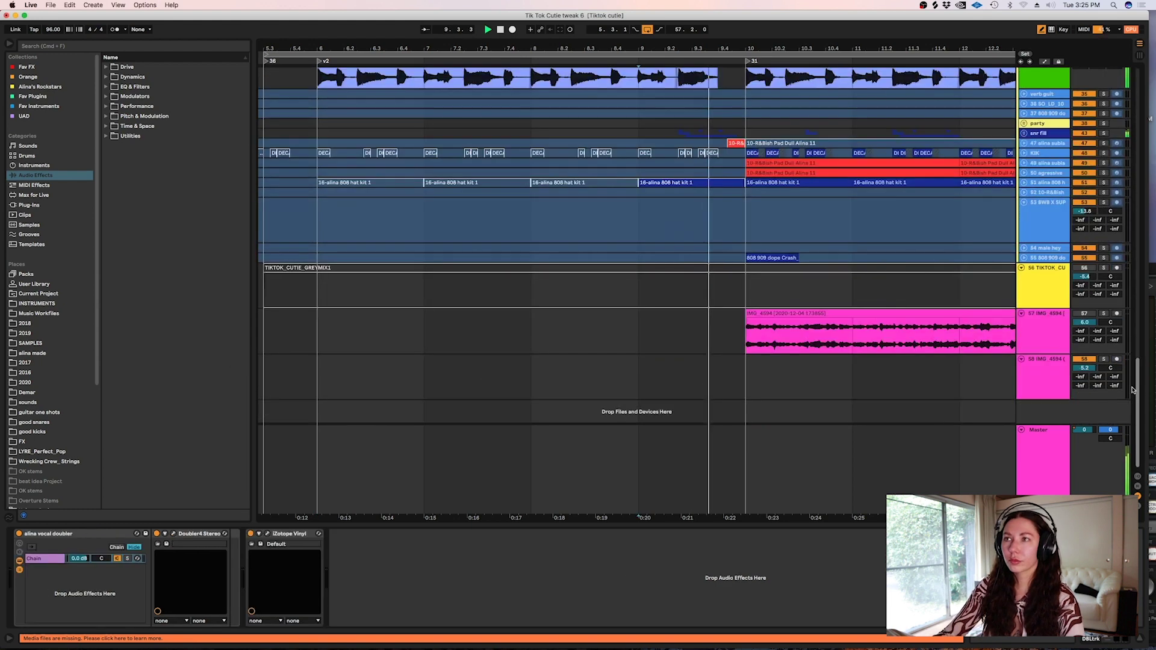
key(space)
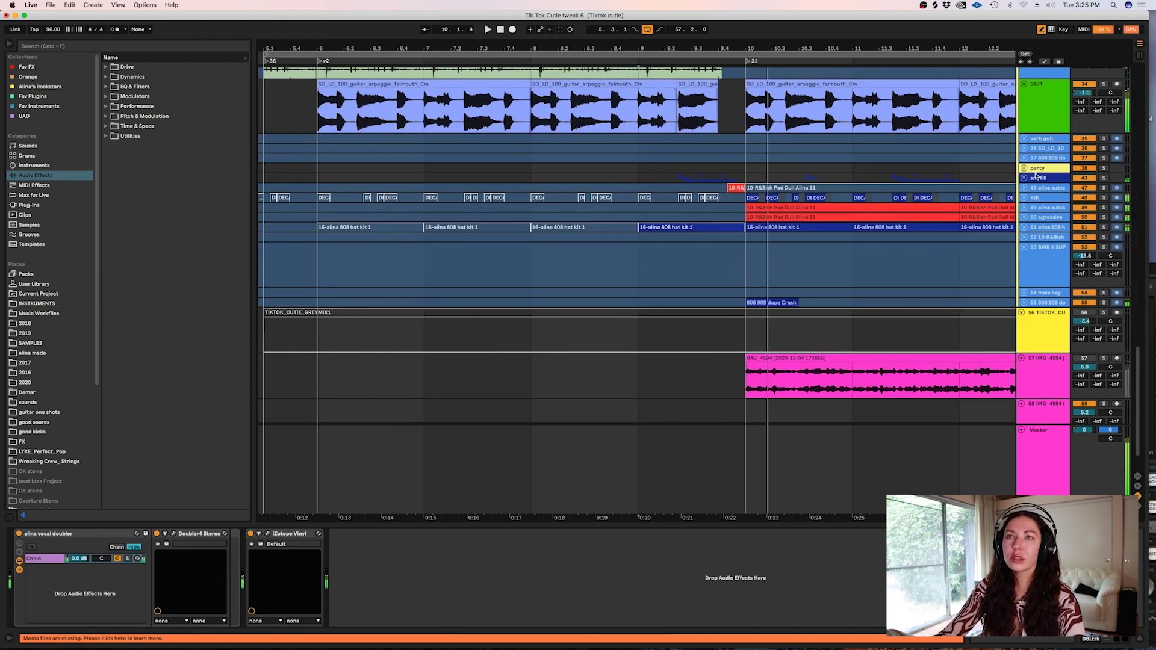
click(1025, 178)
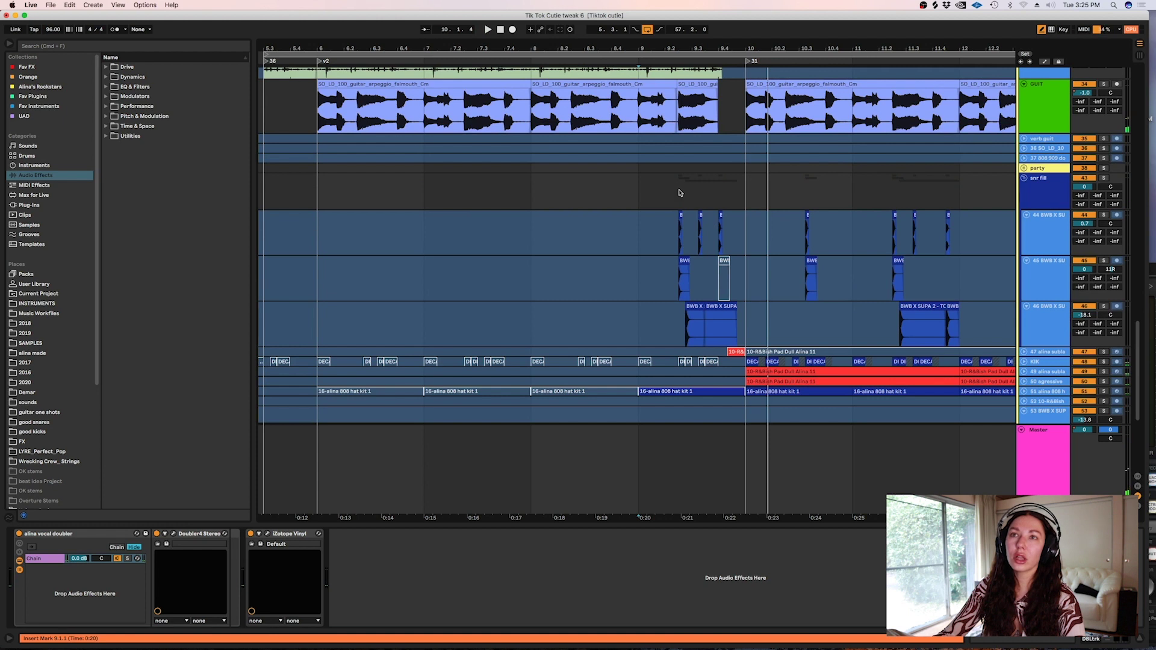
Step: Solo the snr fill group and play it from bar 9
click(624, 199)
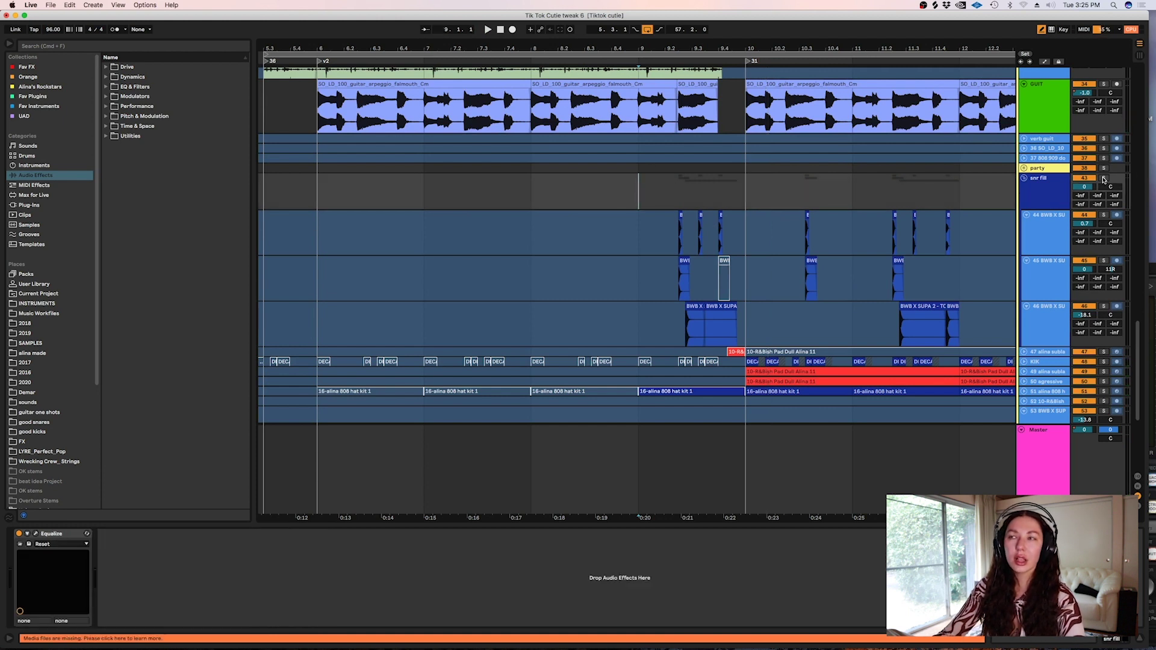
click(1104, 179)
key(space)
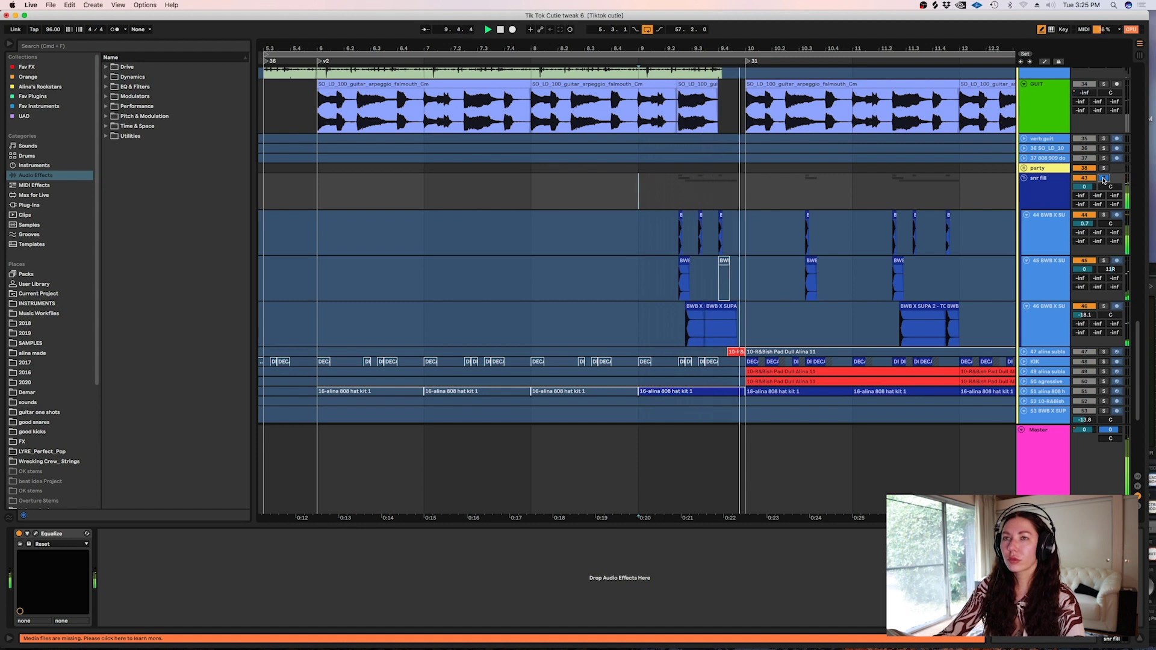
key(space)
Step: Turn off the arrangement's fixed grid at the snare fill in bar 9
click(685, 234)
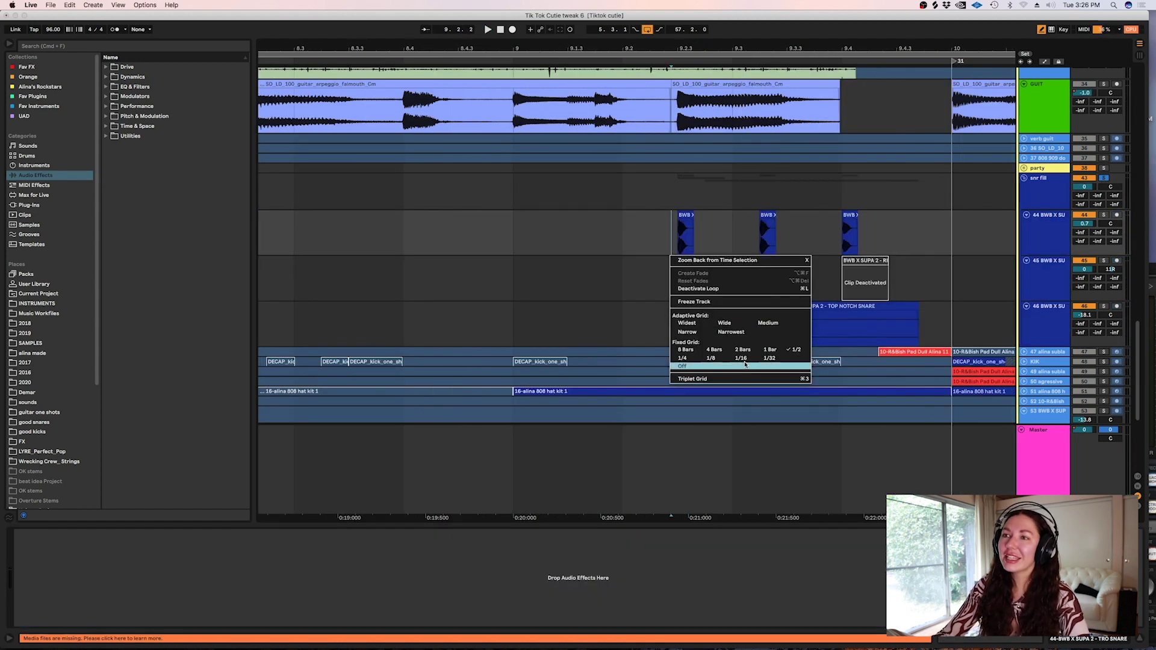
click(743, 365)
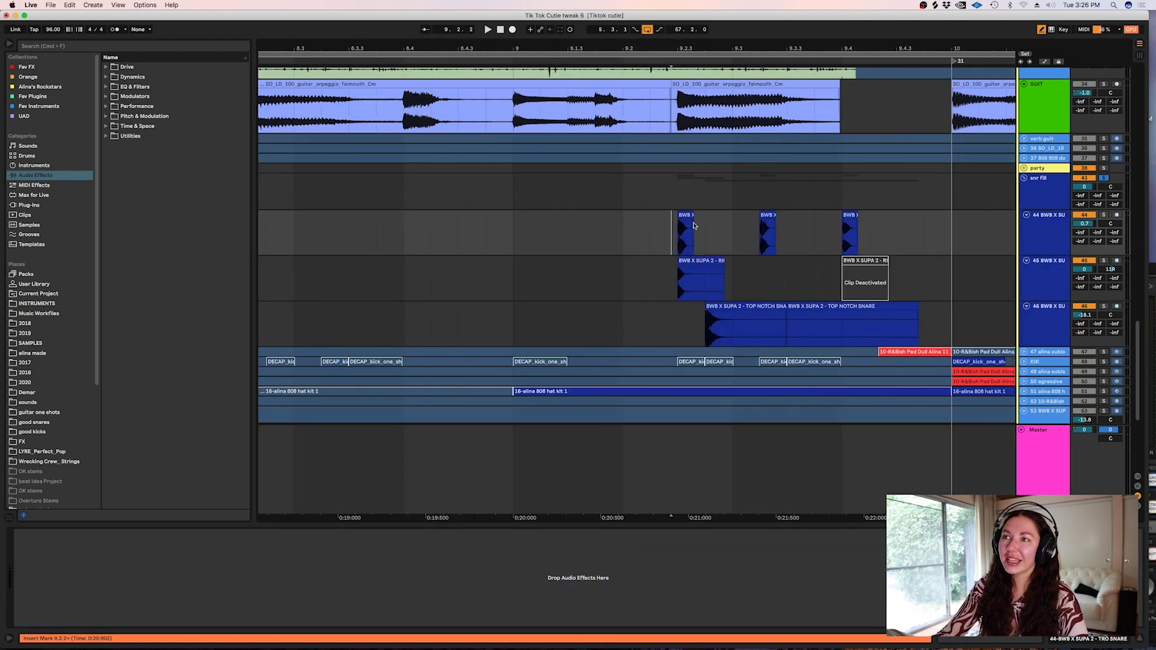
Step: Solo the TRO SNARE track 44 in the snare fill group and play it from its first hit
click(1104, 215)
key(space)
key(space)
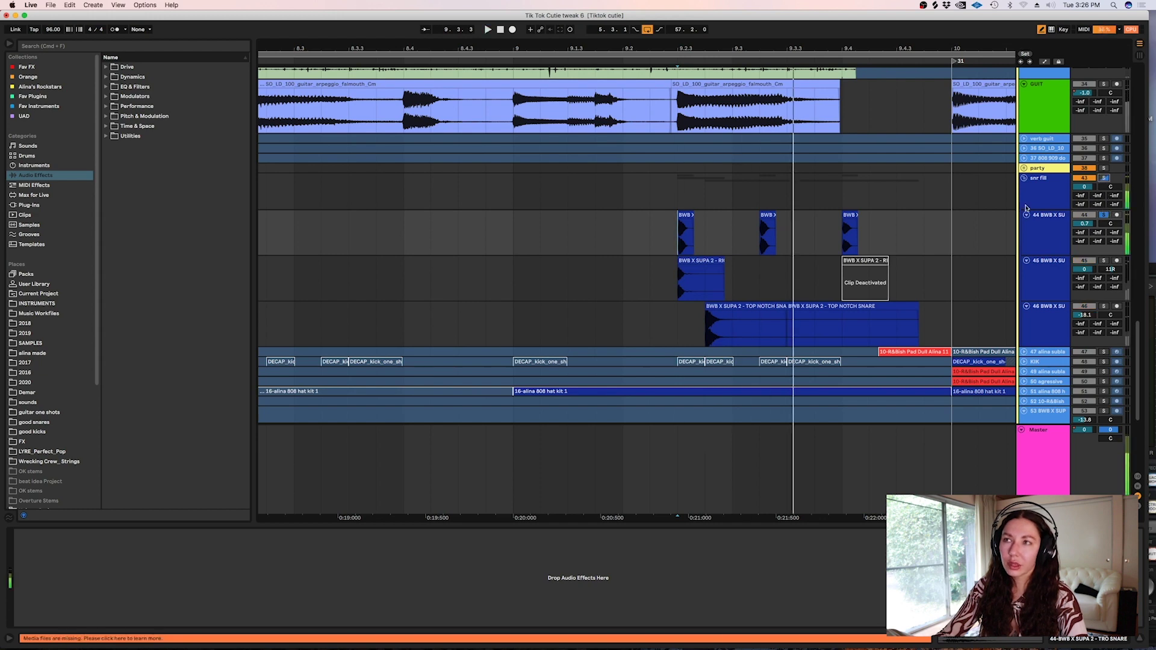
click(676, 251)
key(space)
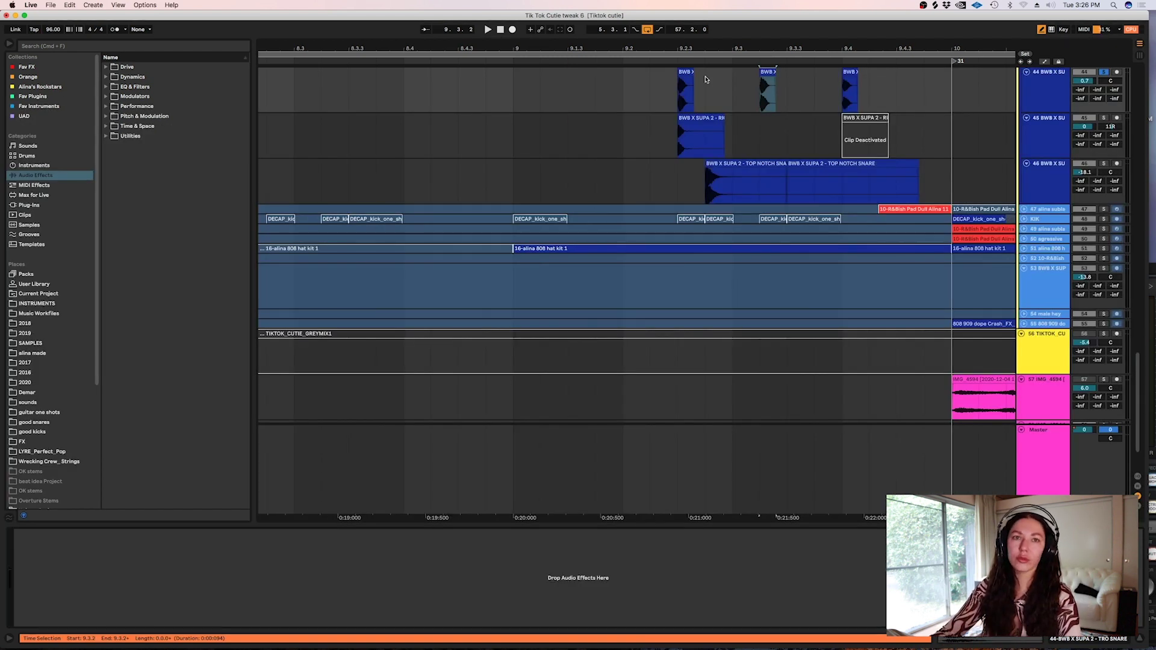
Step: Audition snare track 45 on its own from the start of its first clip
click(685, 137)
key(space)
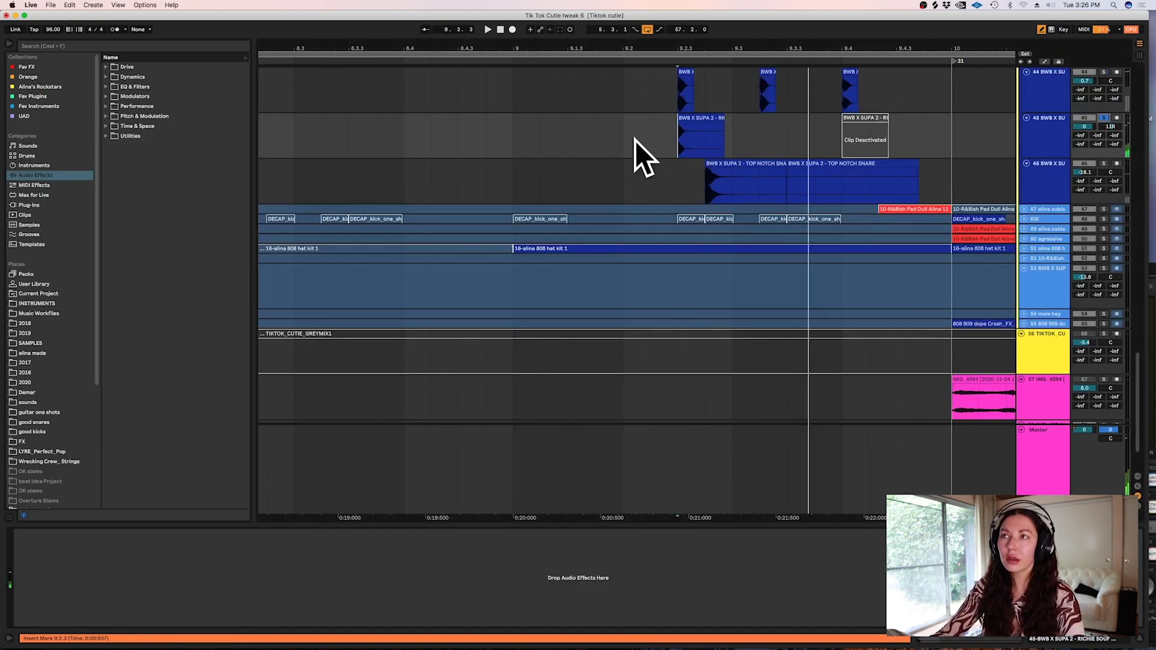
Step: Clear the solo on snare track 45 and play TOP NOTCH SNARE track 46 on its own from its first clip
click(1103, 119)
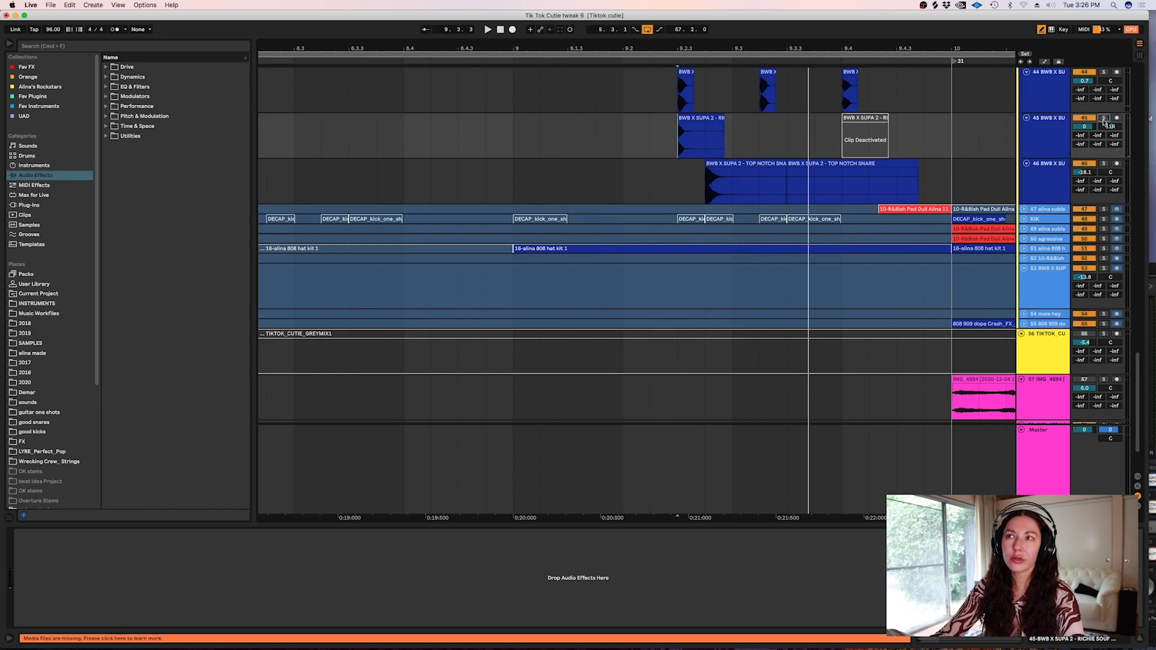
click(1103, 163)
key(space)
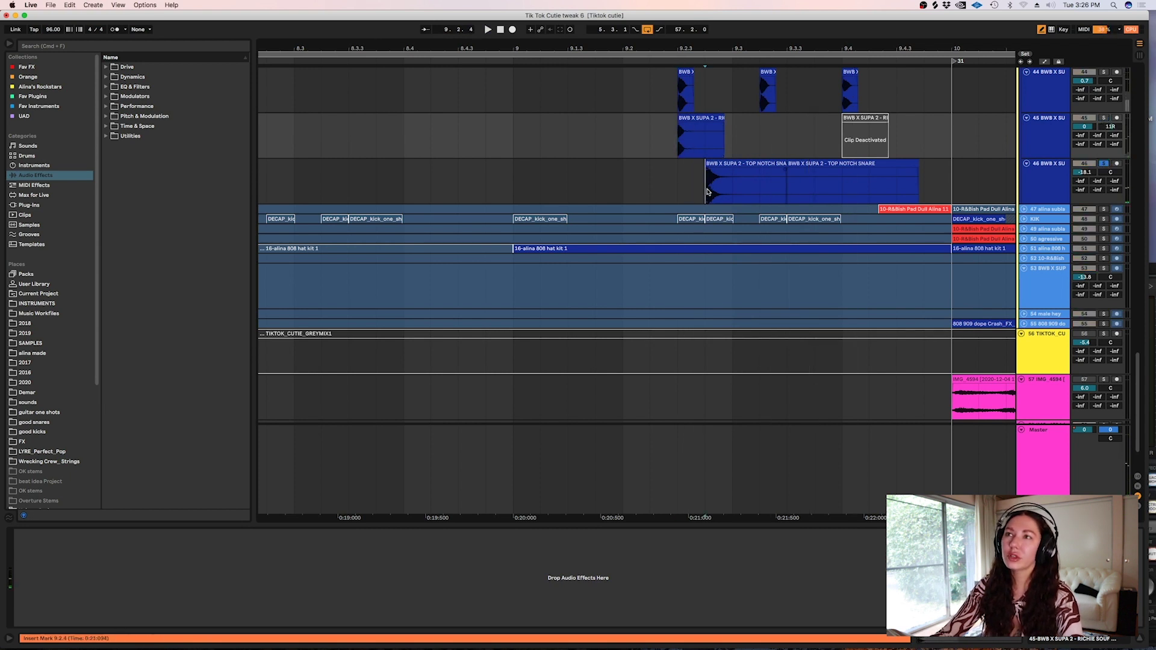
Step: Solo snare tracks 44, 45 and 46 together, play the layered fill from its first hit, and clear the solos
click(684, 188)
super+click(1103, 118)
super+click(1103, 72)
key(space)
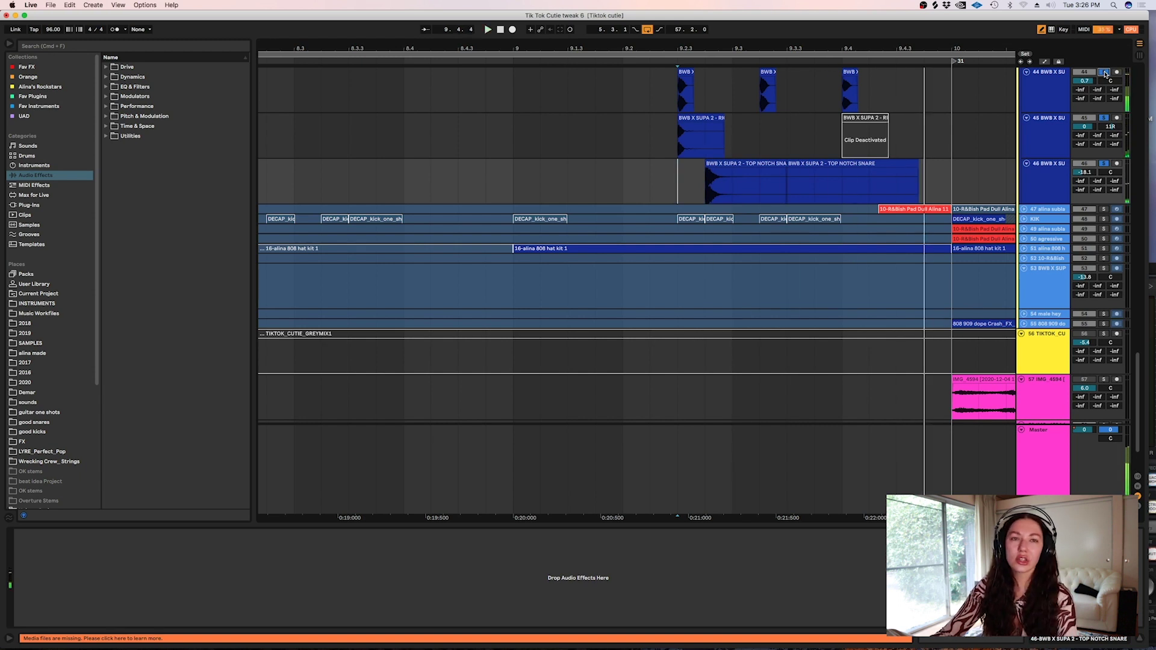
click(1104, 72)
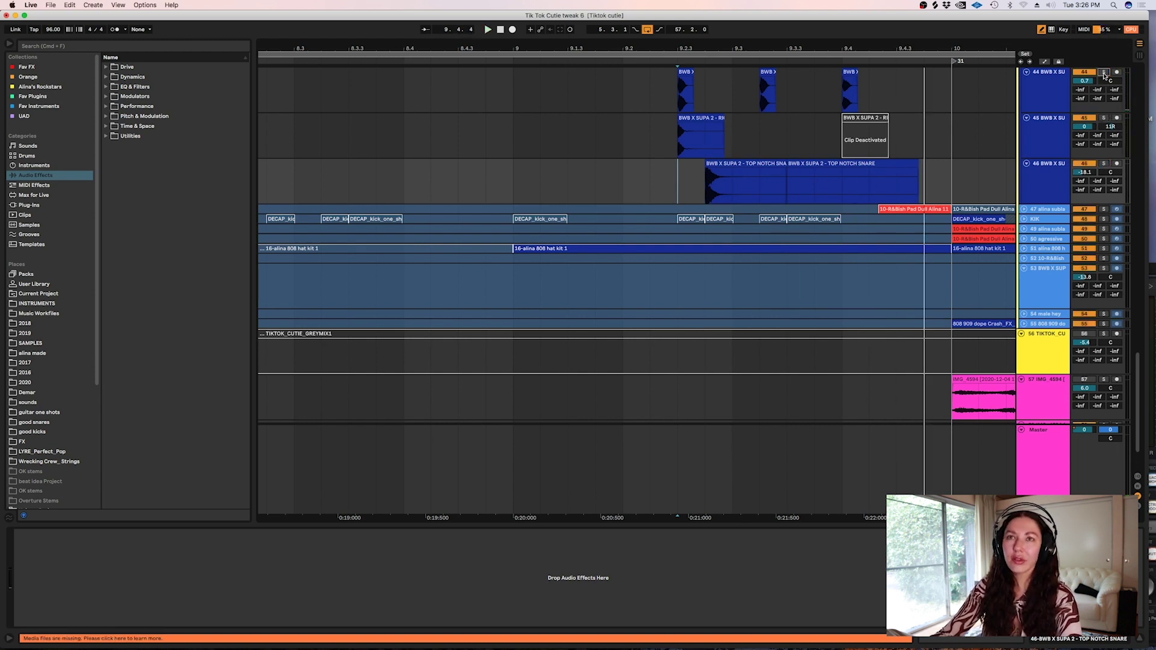
Step: Fold the snr fill group and play the full arrangement through the section starting at bar 10
scroll(1099, 287, up, 5)
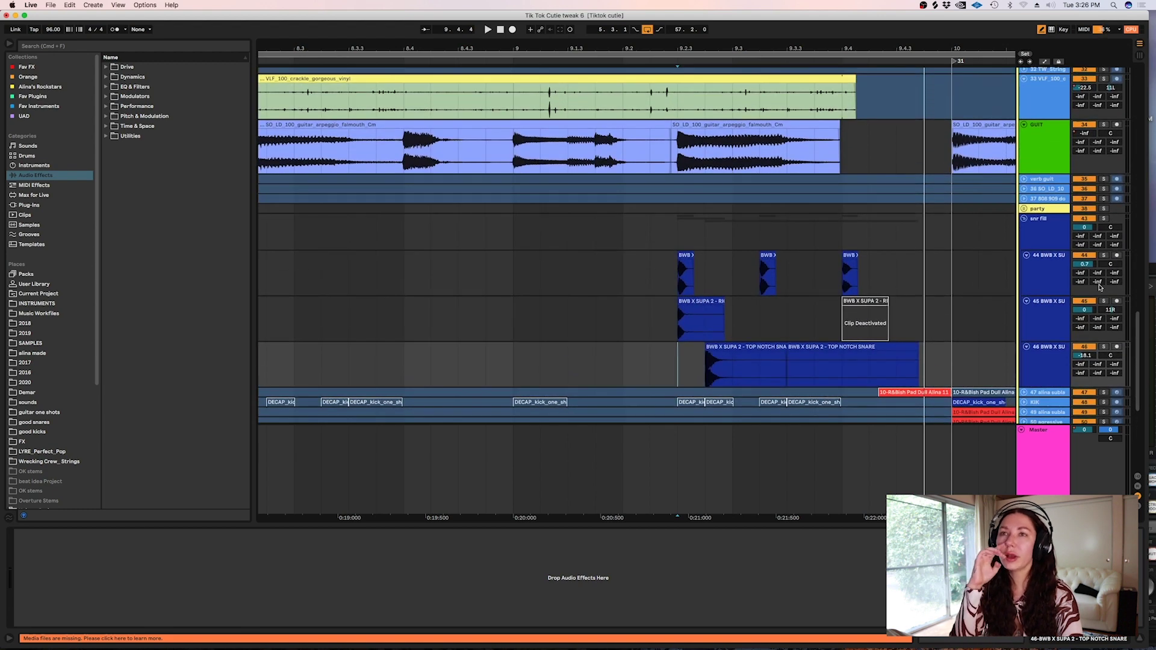
click(1024, 219)
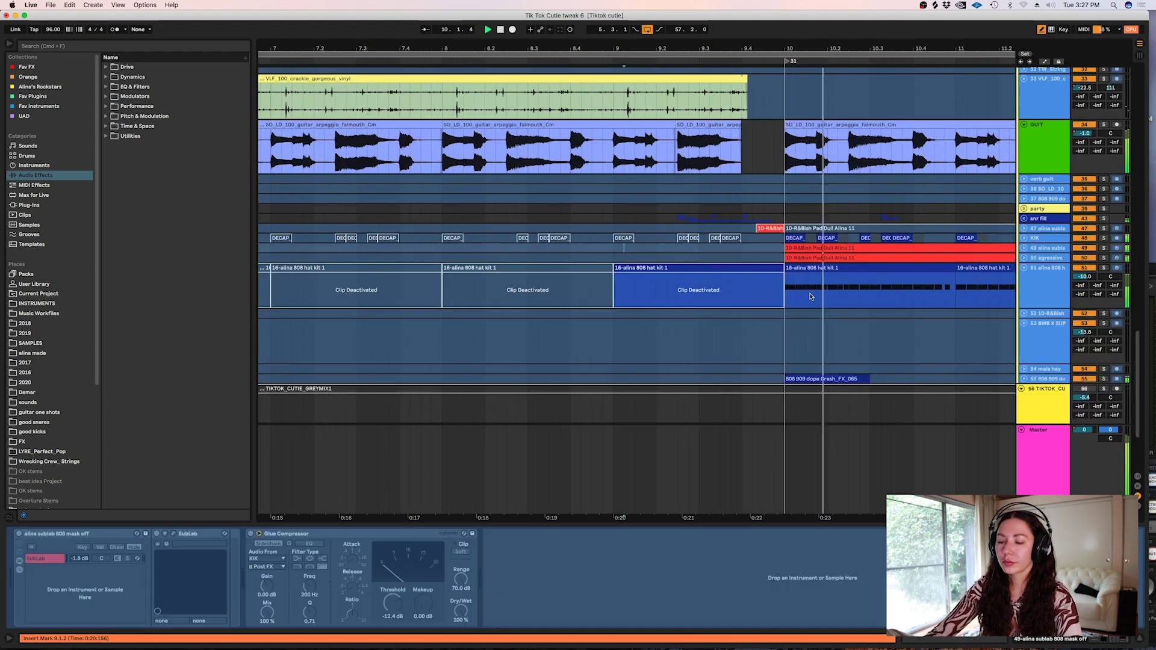
click(808, 296)
key(minus)
key(minus)
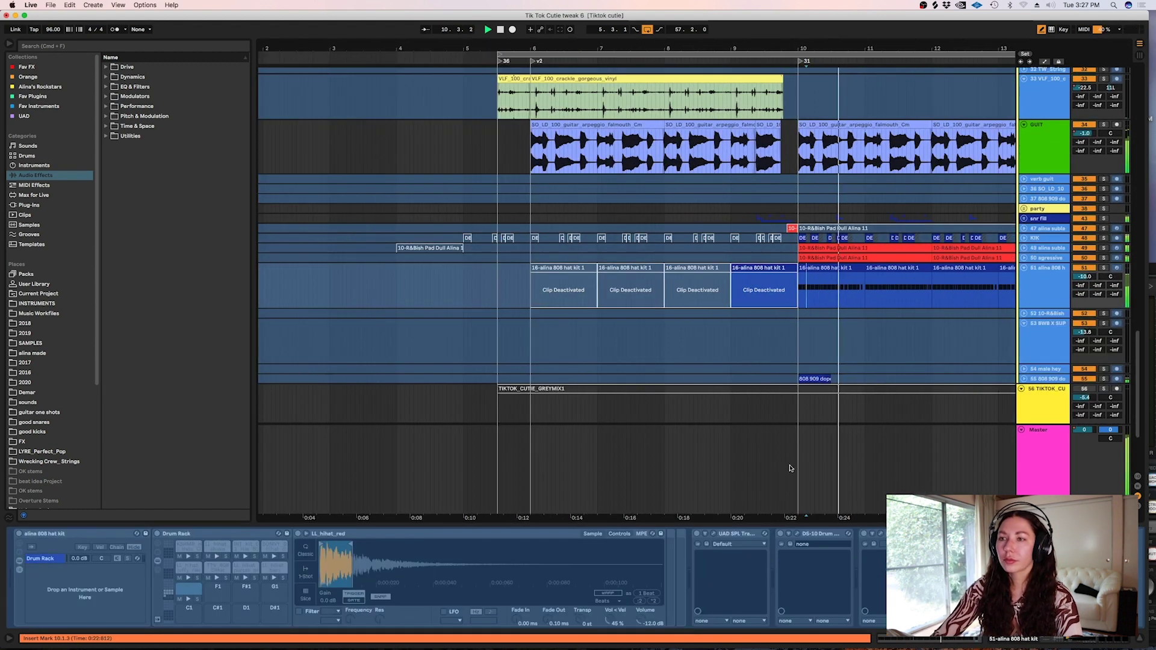
drag(795, 525, 650, 532)
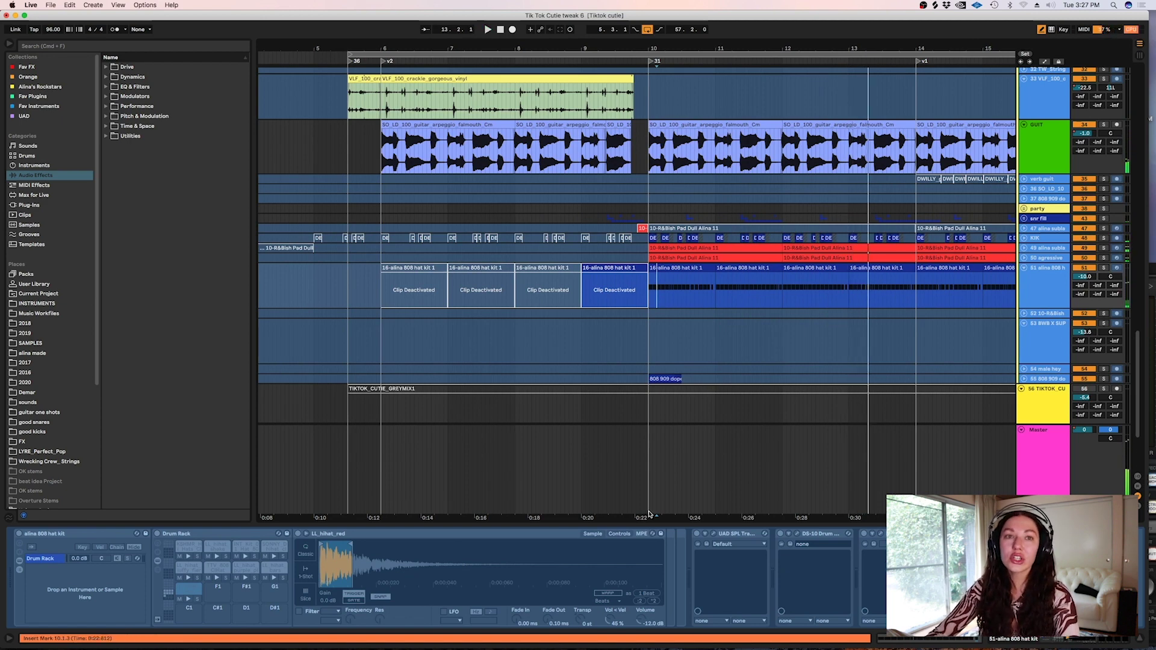
mouse_move(1138, 346)
mouse_down()
mouse_move(1139, 363)
mouse_move(1137, 342)
mouse_up()
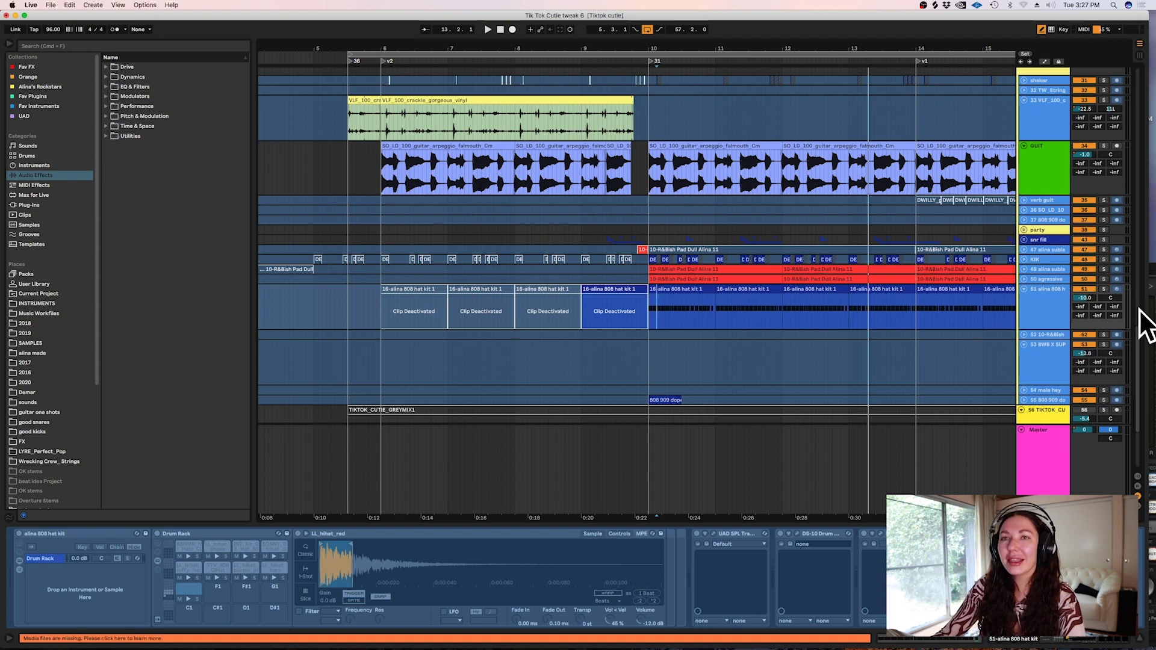
drag(1143, 325, 1143, 387)
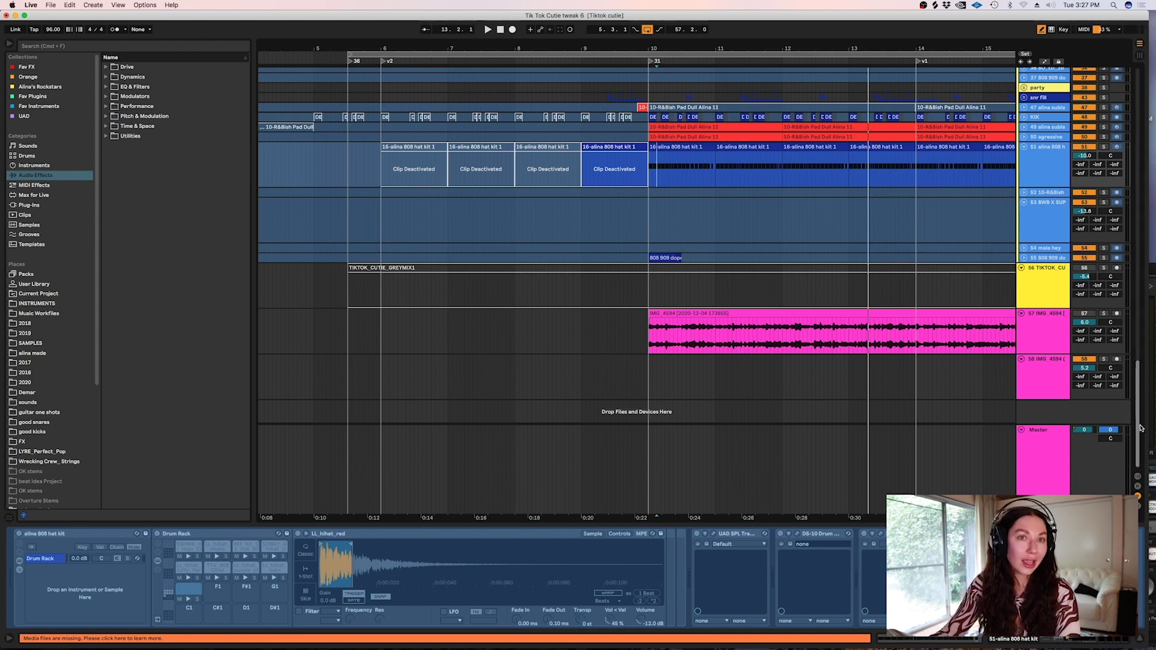
drag(1139, 428, 1137, 332)
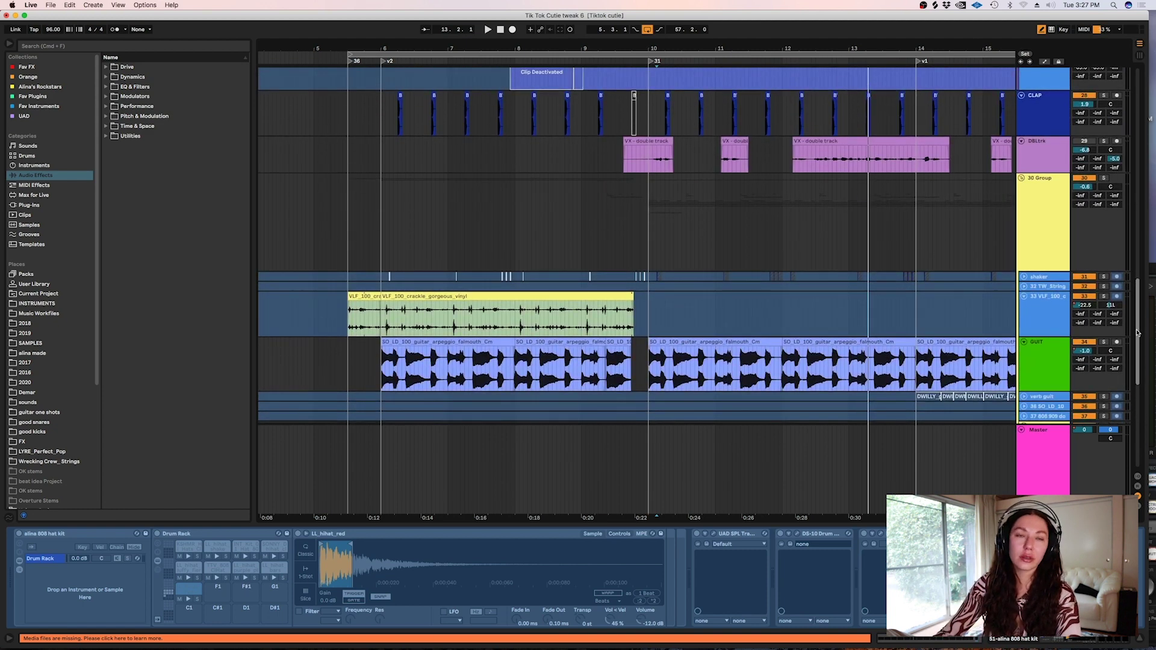
drag(1137, 333, 1137, 335)
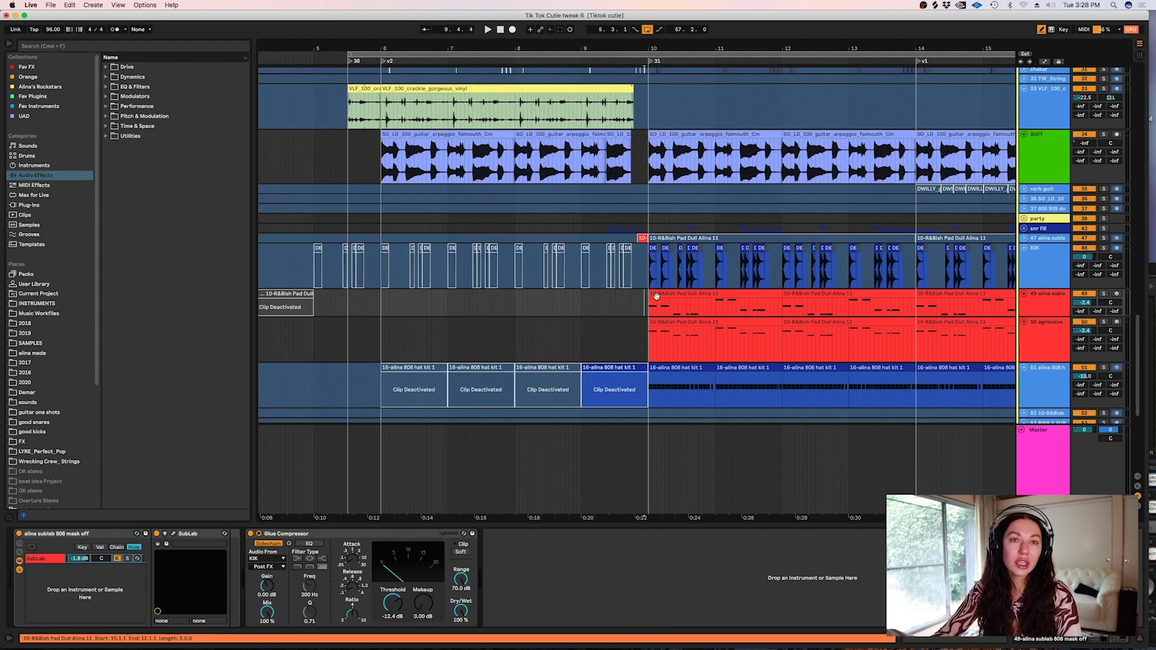
Step: Solo the two bass tracks, 49 alina sublab and 50 agressive, and play them together from bar 10
click(1045, 306)
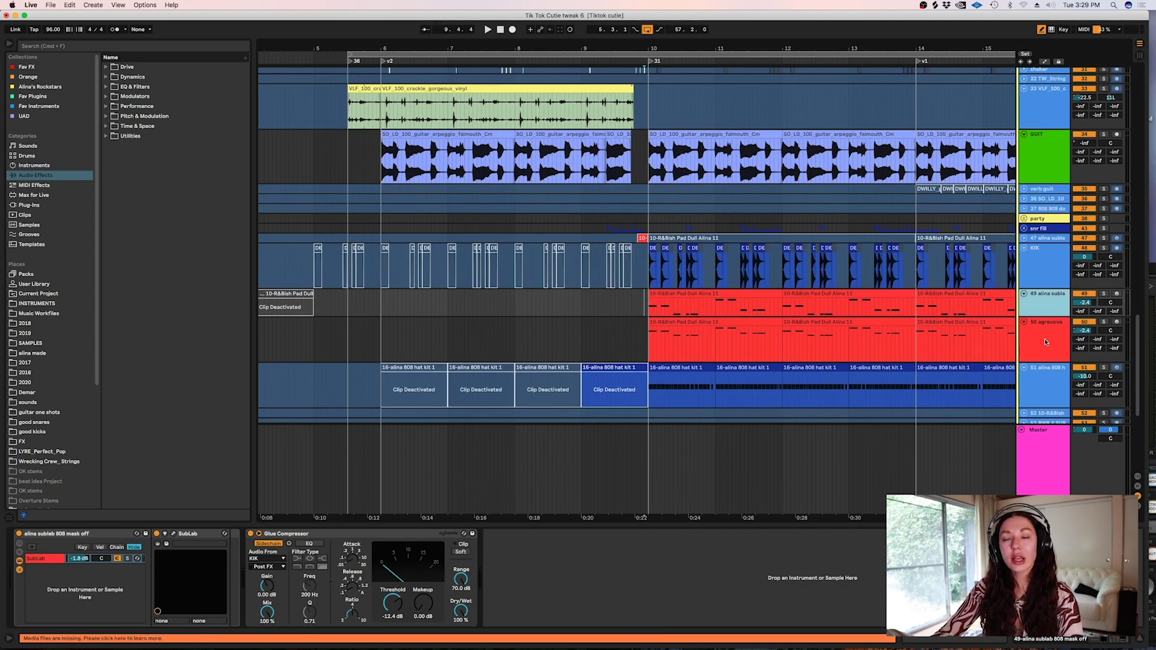
click(1045, 342)
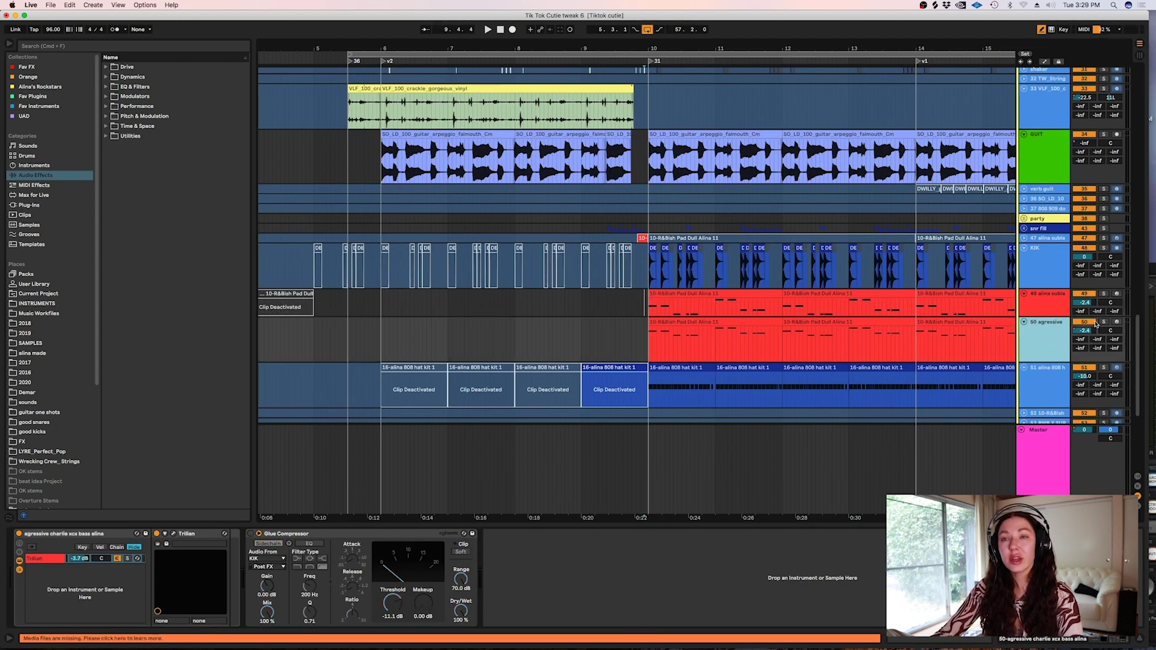
click(647, 310)
key(space)
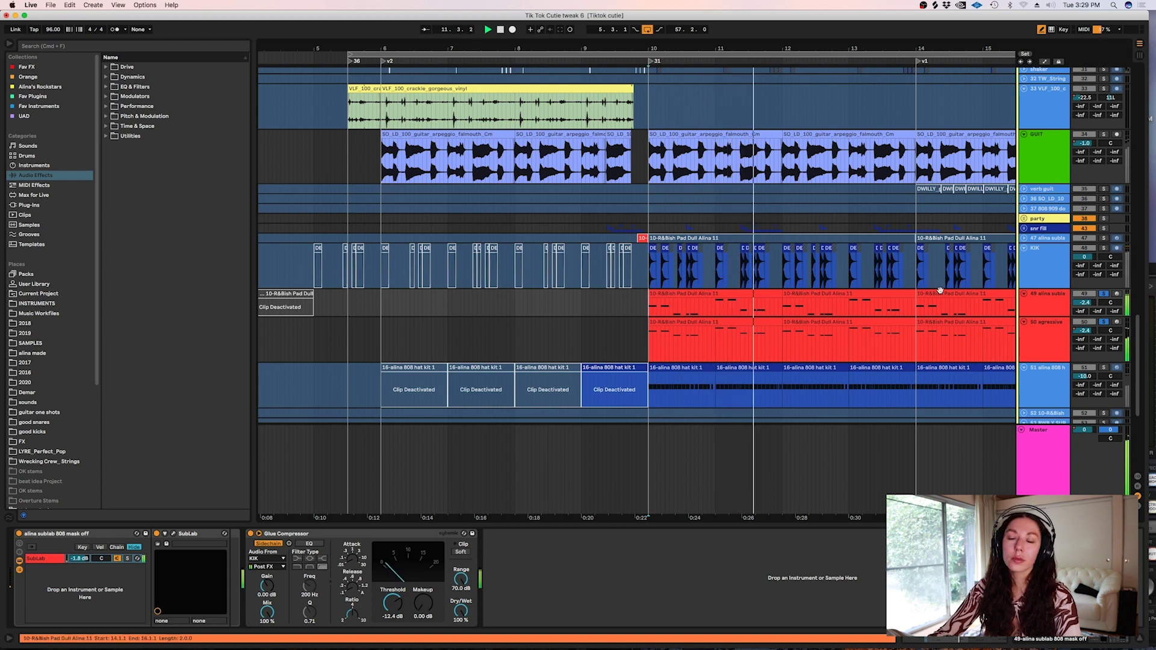
key(space)
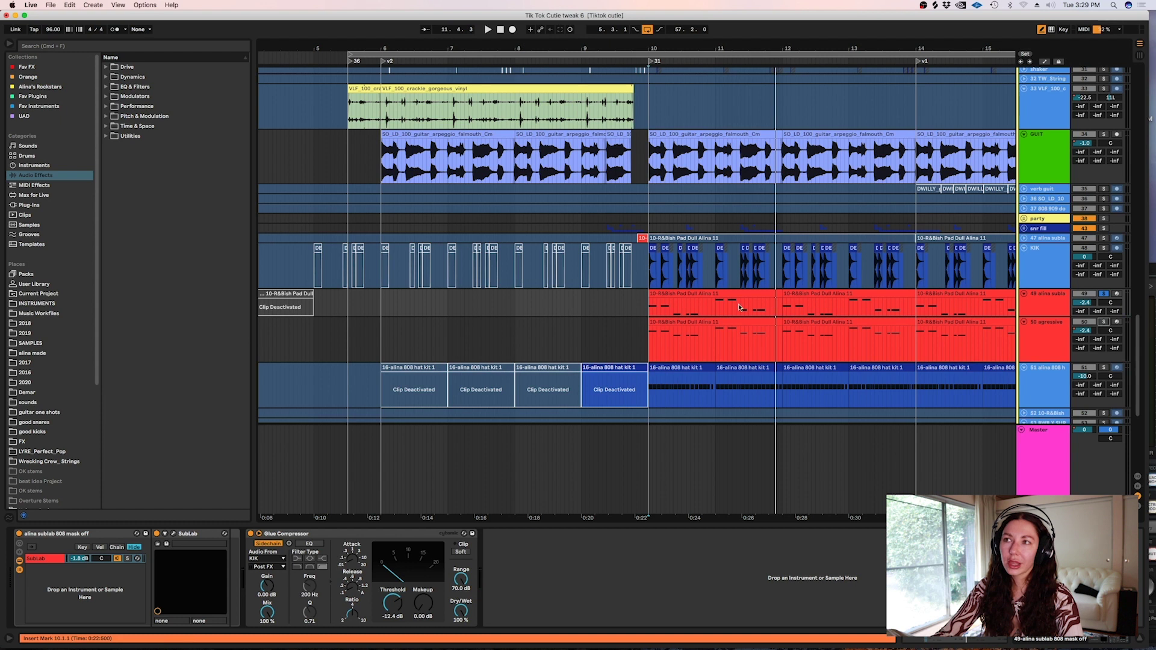
Step: Audition sublab bass track 49 on its own from its clip at bar 10 and clear its solo
click(705, 293)
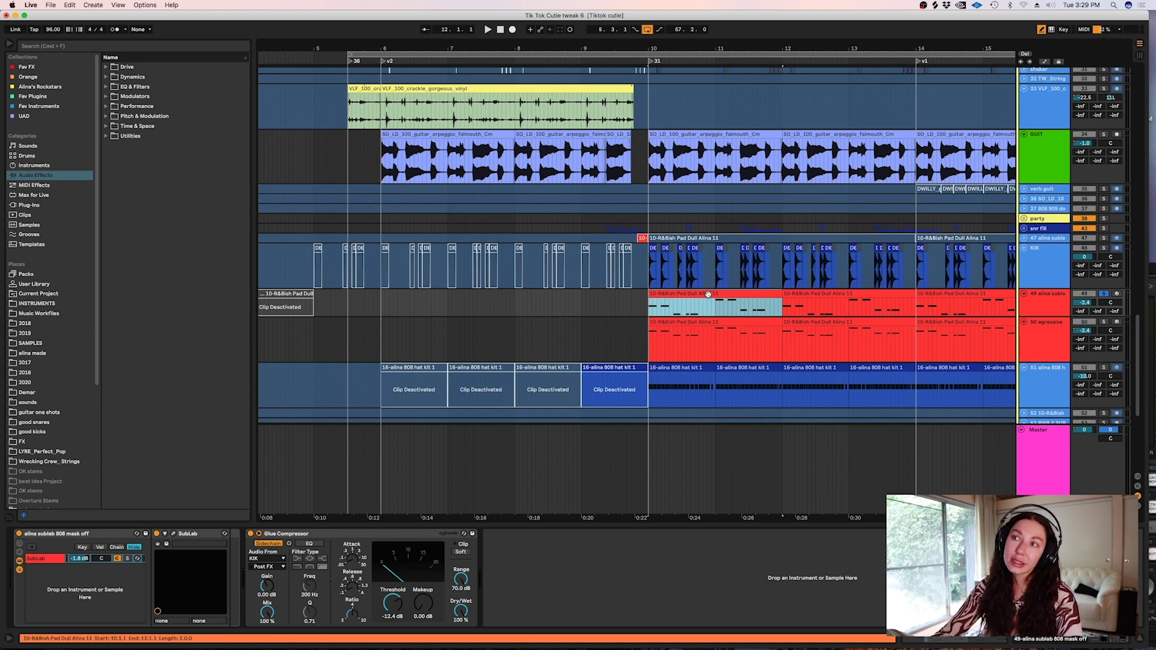
key(space)
key(space)
click(1103, 295)
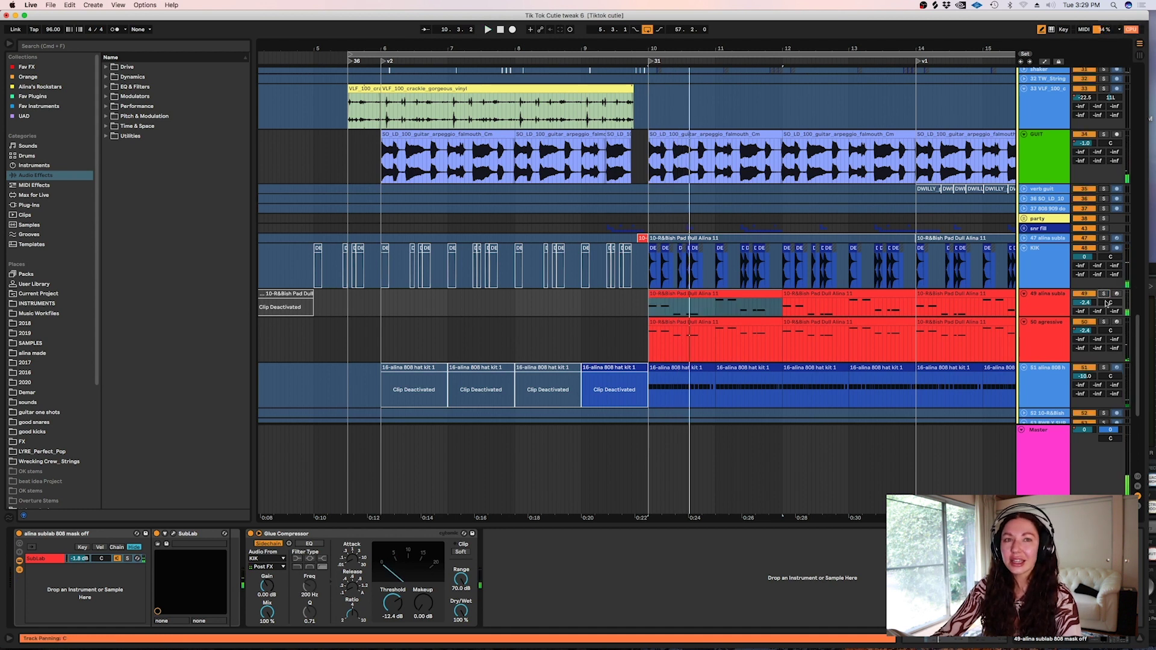
Step: Solo bass track 50 from bar 10, compare it with bass track 49 on its own, and clear the solos
click(1104, 322)
key(space)
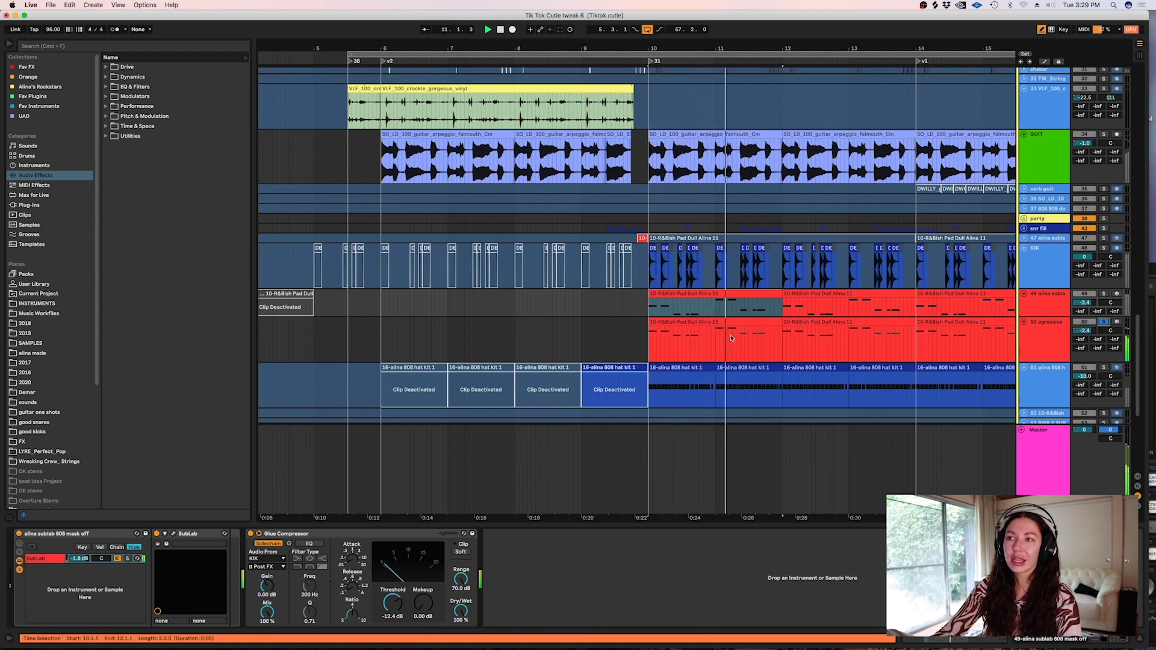
click(1104, 322)
click(1104, 294)
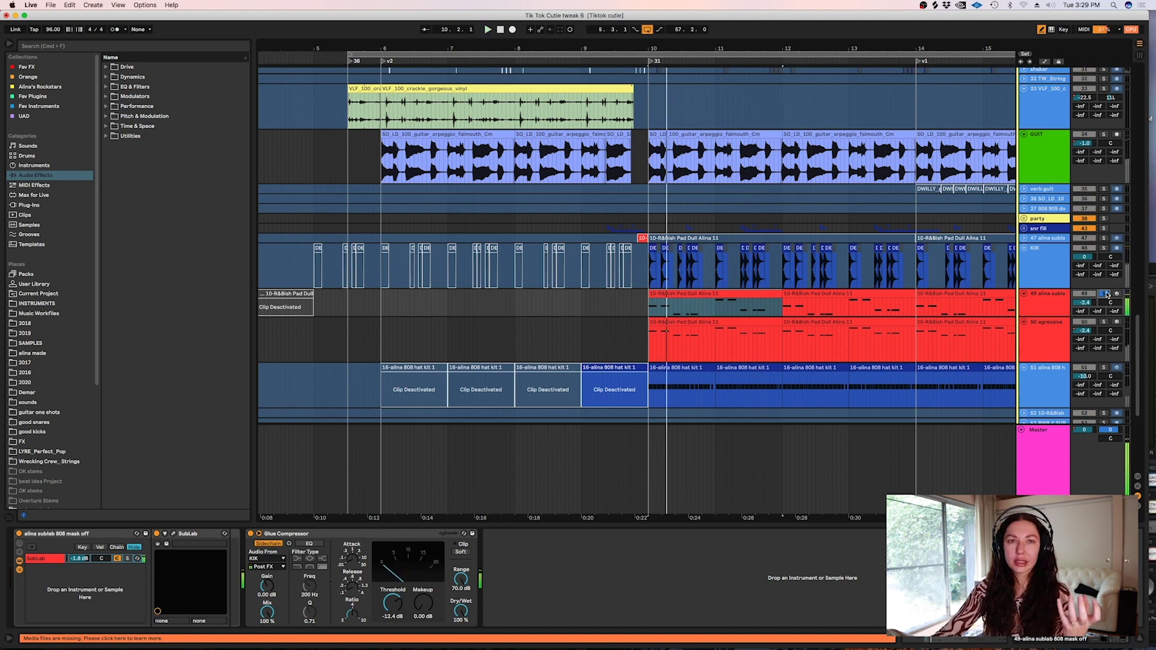
click(1105, 293)
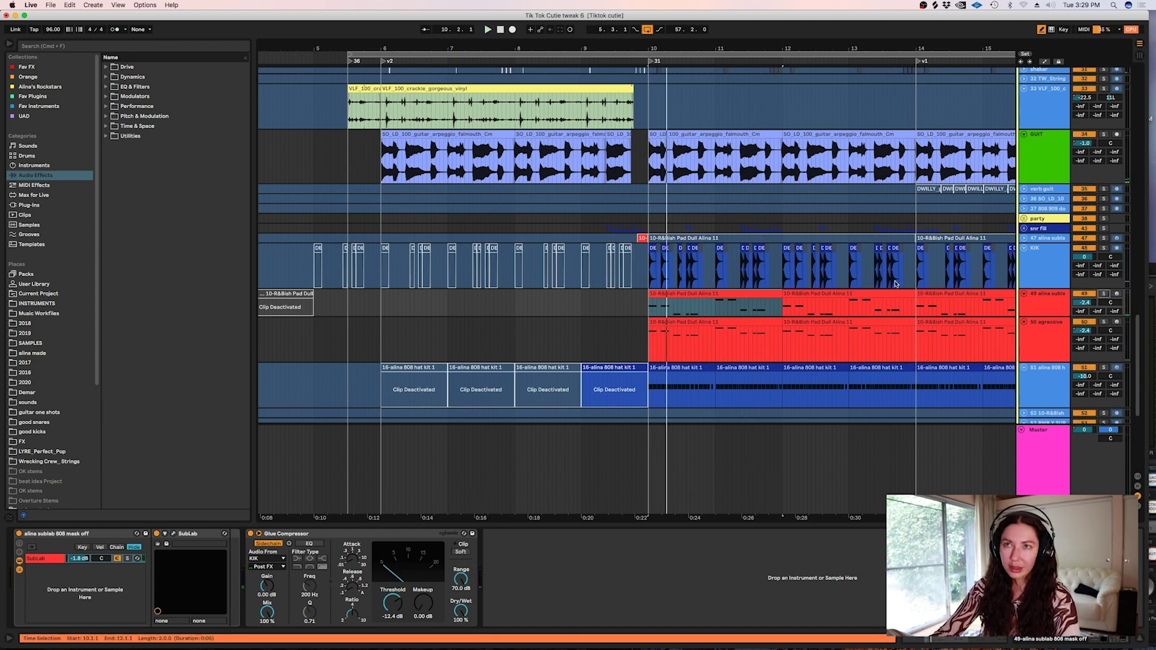
Step: Solo the KIK track, play it from bar 10, and bring up the devices of the two bass tracks
click(1037, 263)
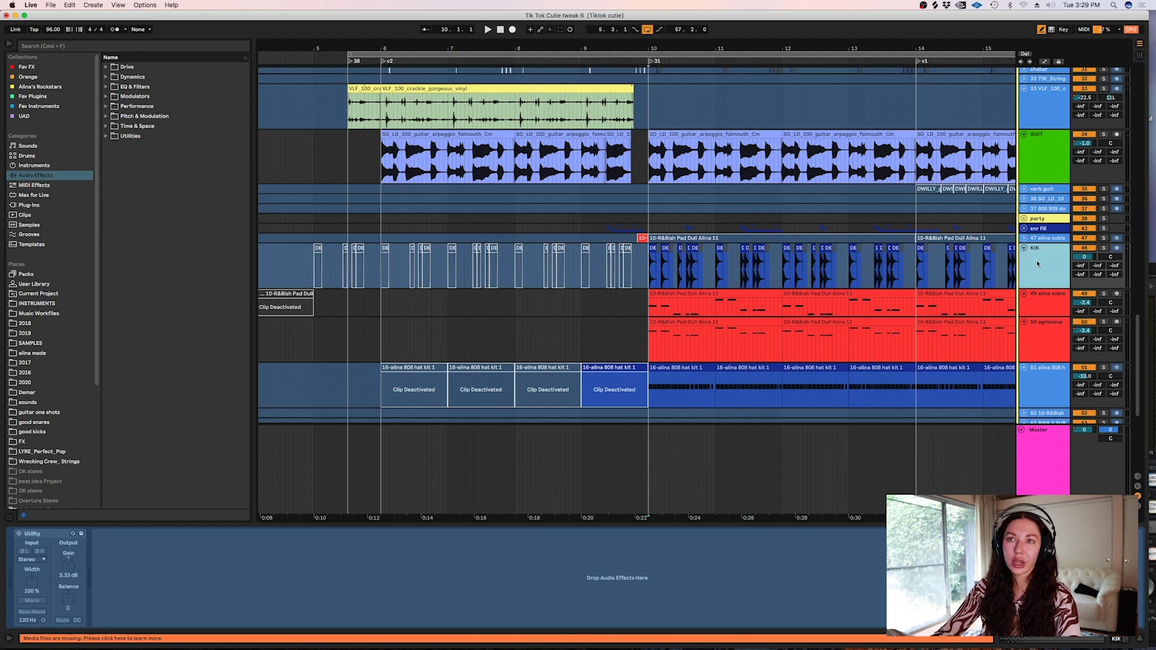
click(1102, 248)
key(space)
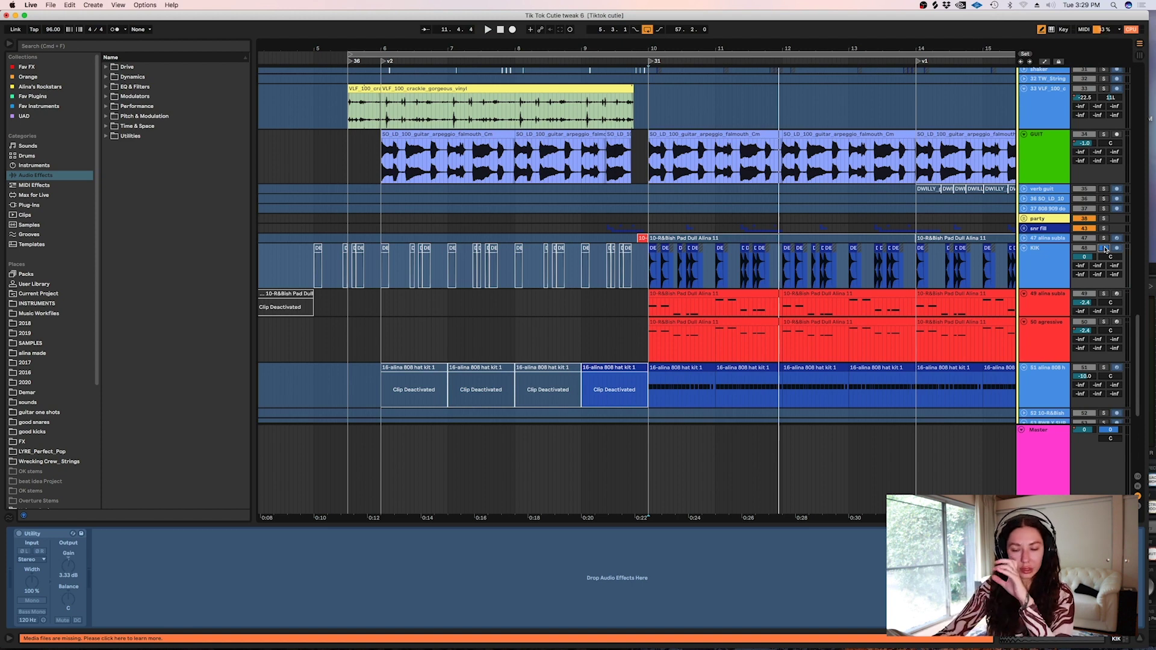
click(654, 302)
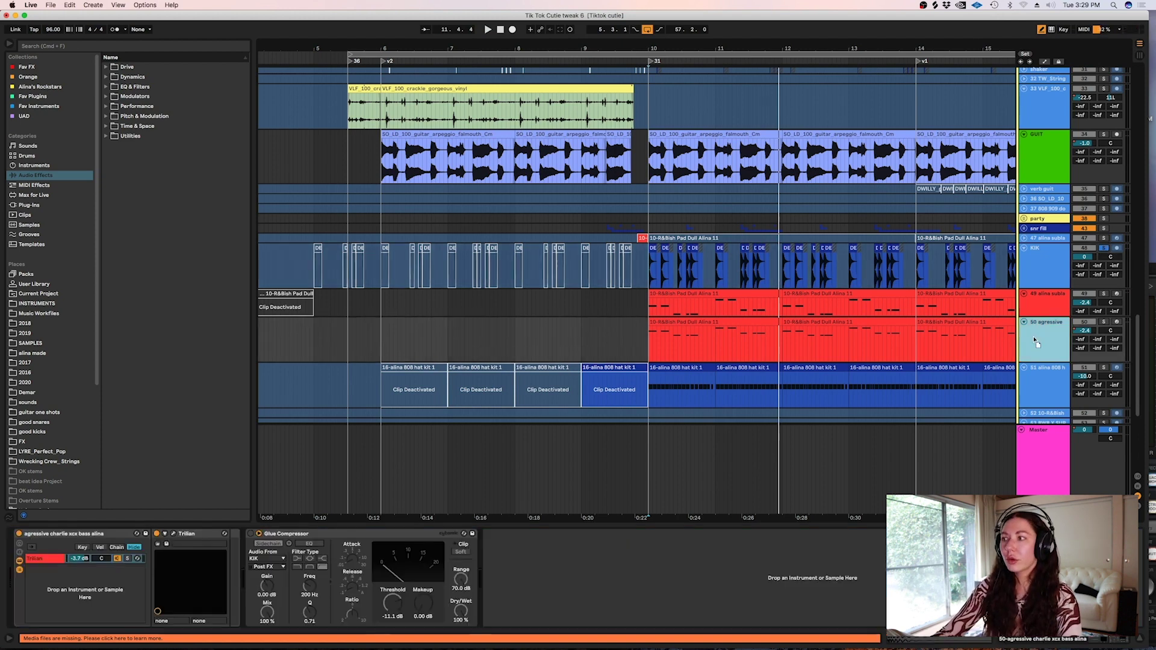
key(space)
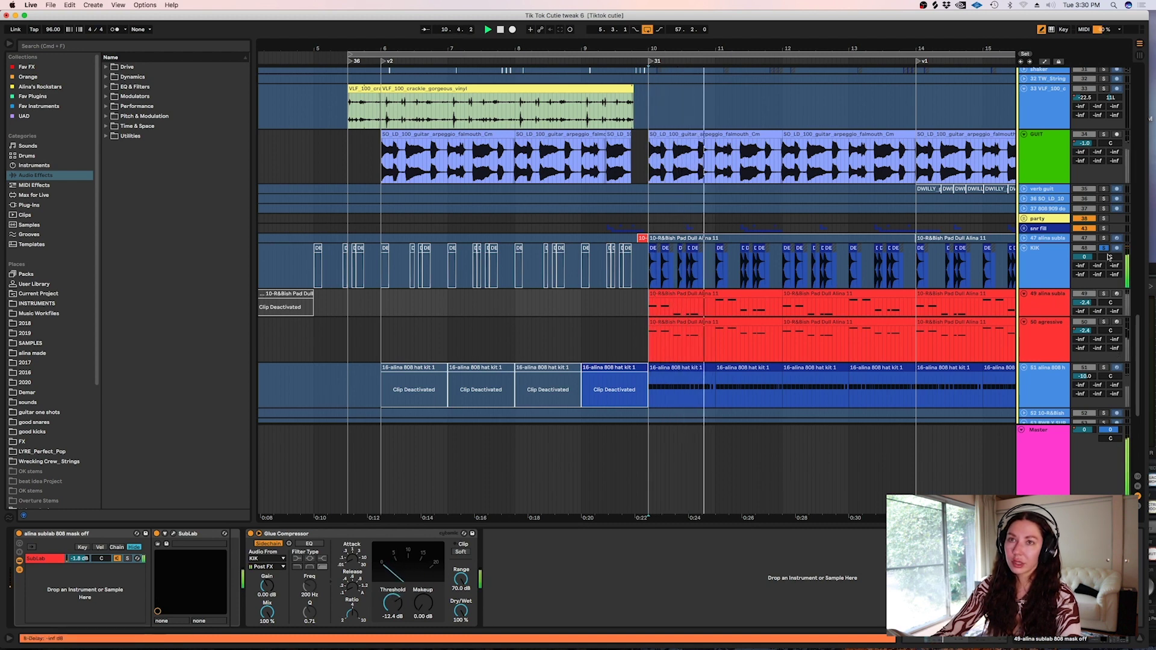
Step: Play the 808 hat kit track 51 from bar 10, solo it, and unfreeze the track
scroll(656, 258, down, 5)
click(649, 263)
key(space)
key(space)
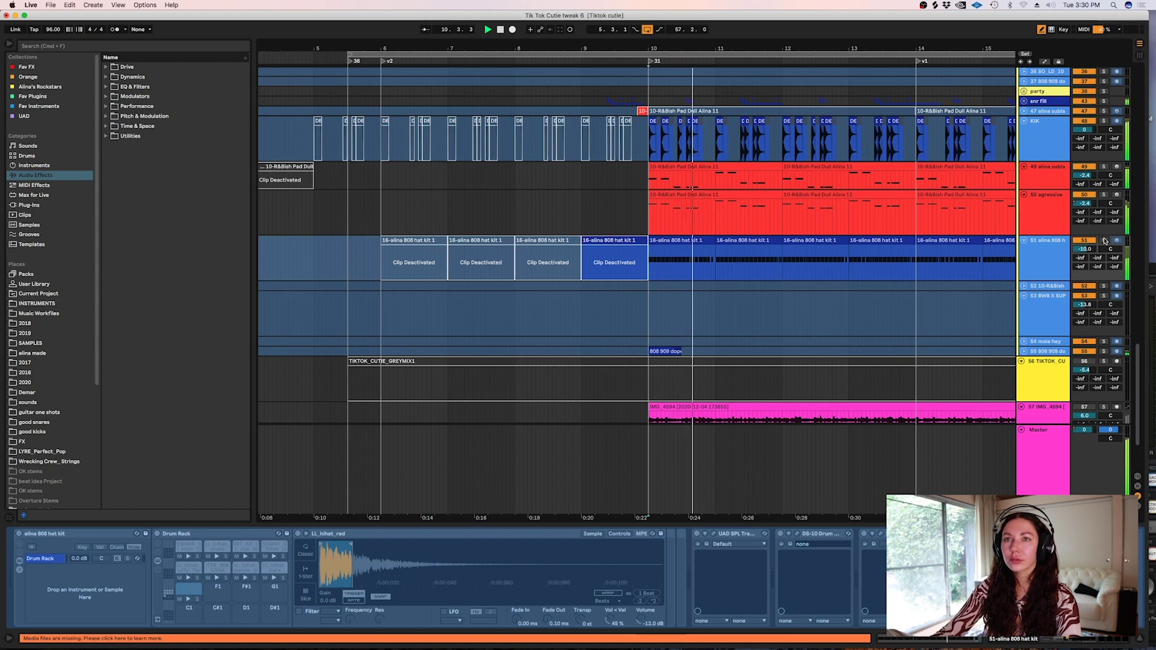
right_click(1039, 263)
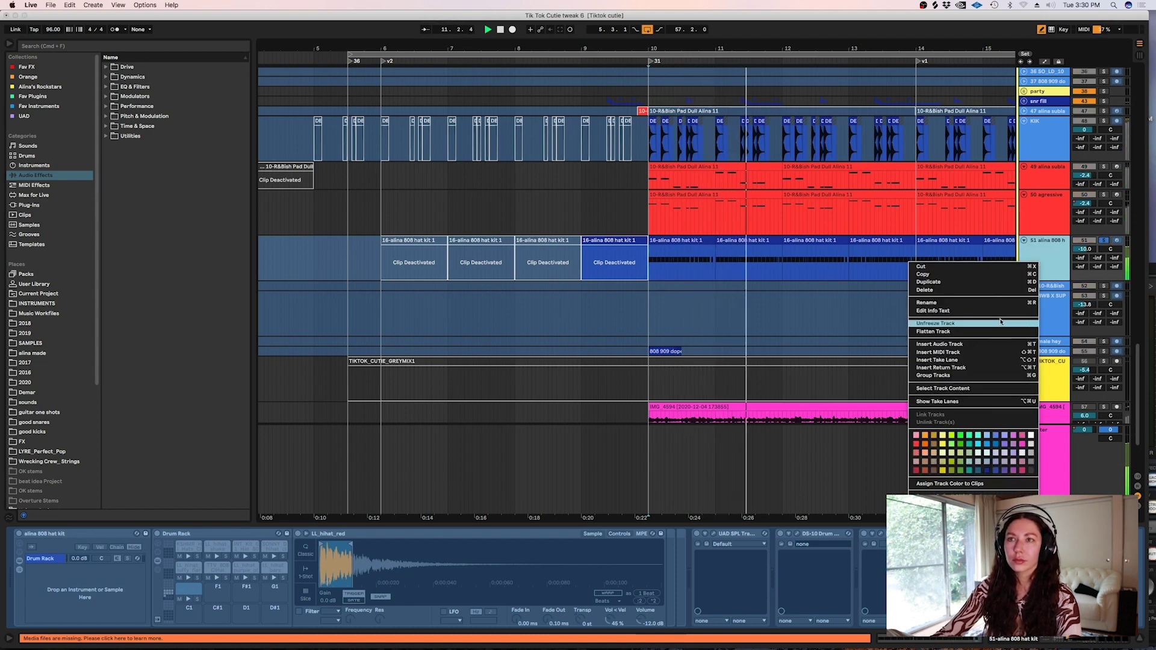
click(934, 323)
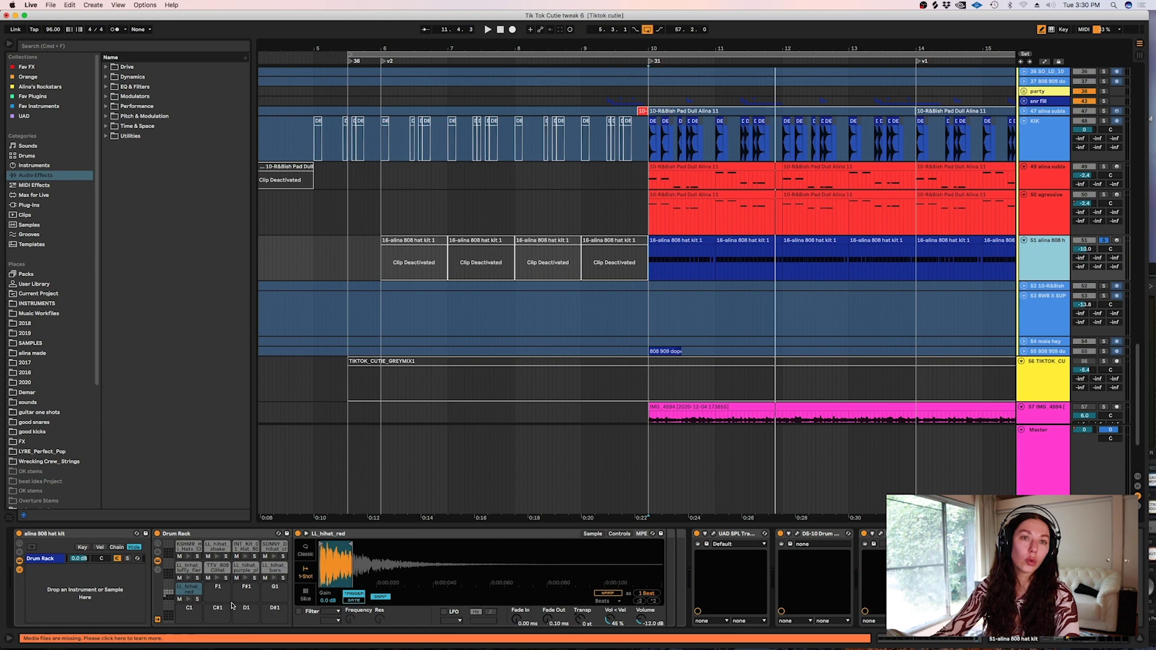
key(space)
Step: Open the notes of the hat kit clip at bar 10, loop the arrangement over that clip, and play it
click(664, 241)
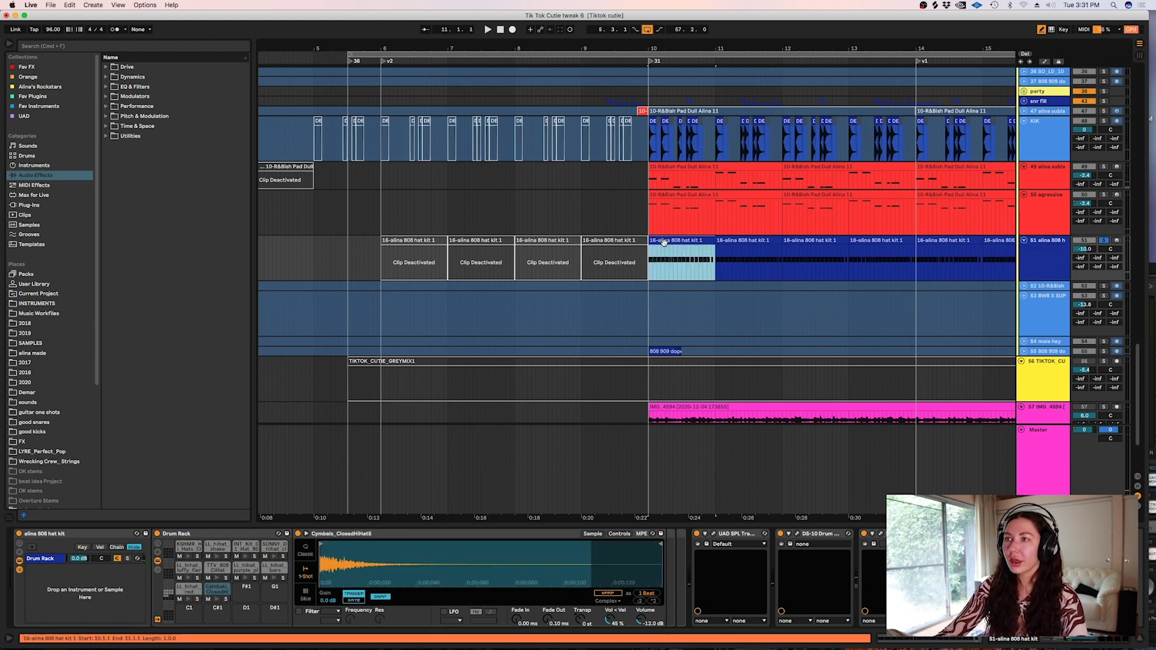
double_click(664, 241)
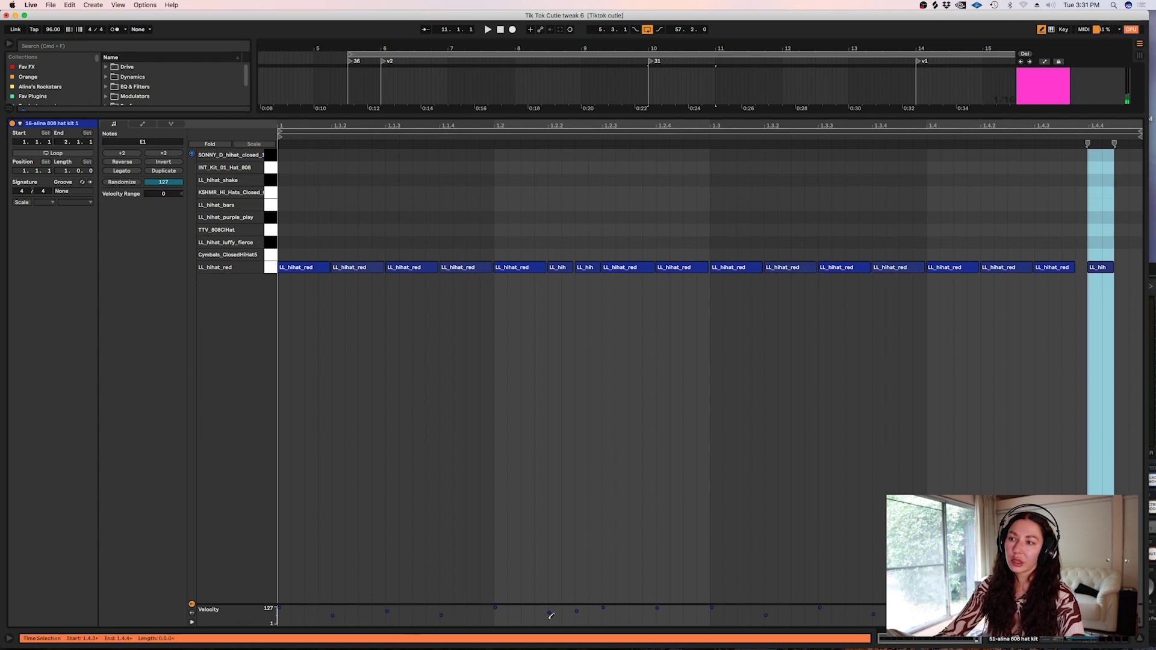
key(shift+Tab)
key(shift+Tab)
key(shift+Tab)
click(680, 148)
key(super+l)
key(shift+Tab)
key(space)
Step: Try all the hi-hat notes in the clip at velocity 127 and undo the velocity change
key(super+a)
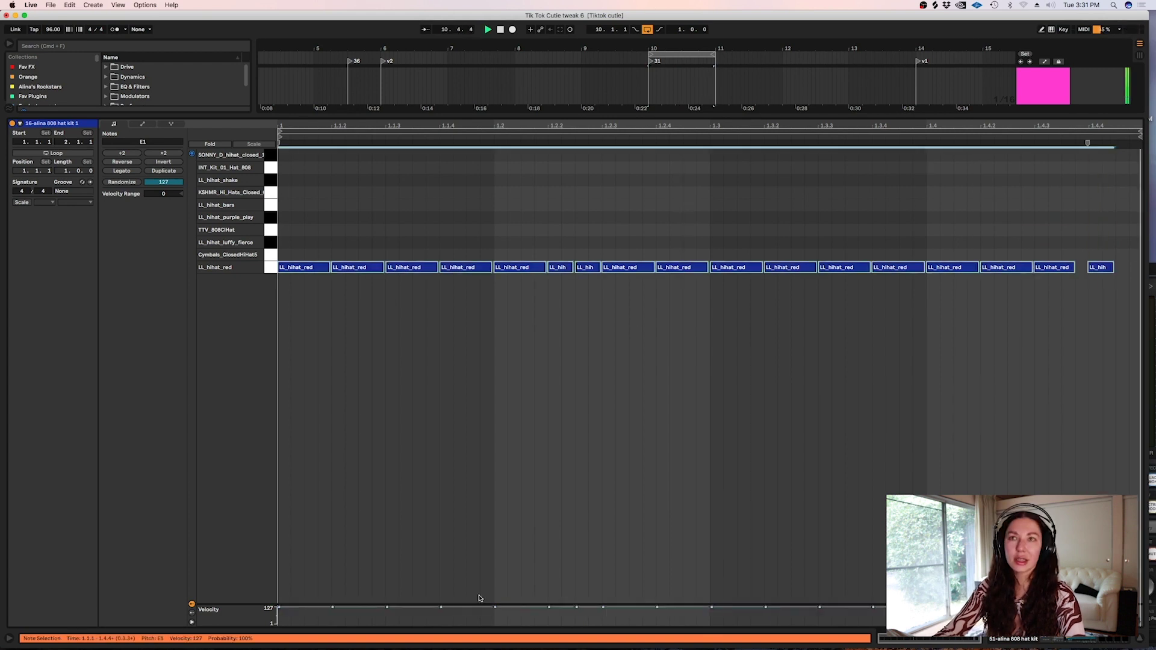
key(space)
key(super+z)
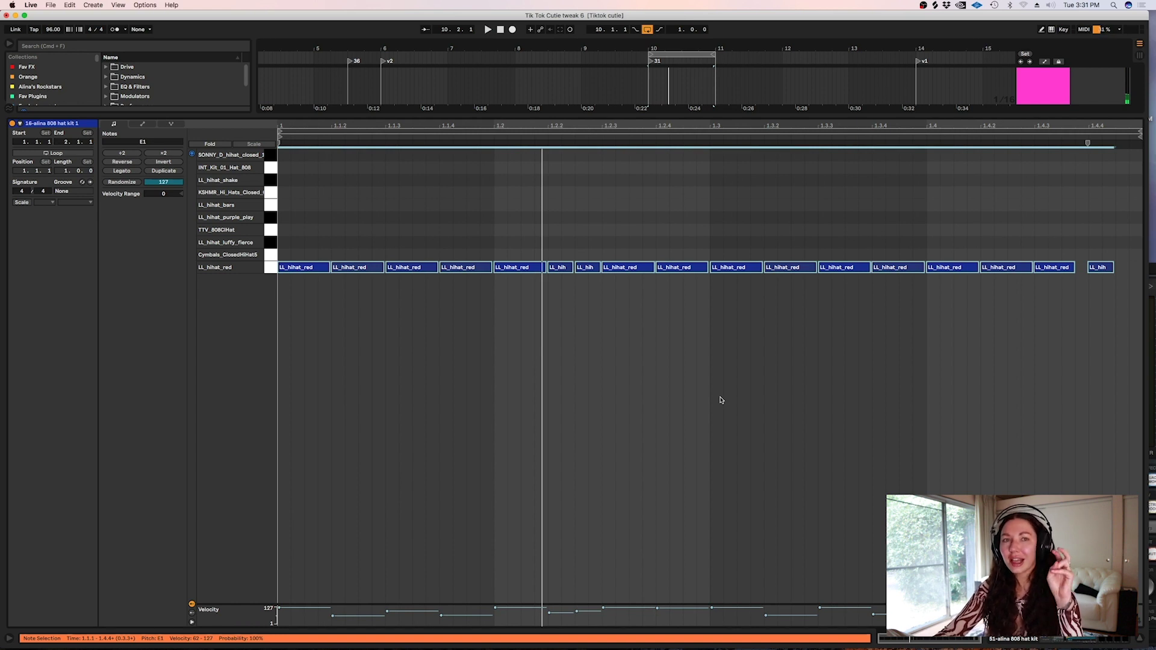
Step: Inspect the UAD SPL Transient Designer and DS-10 Drum Shaper on the hat kit track and close their windows
key(shift+Tab)
click(712, 534)
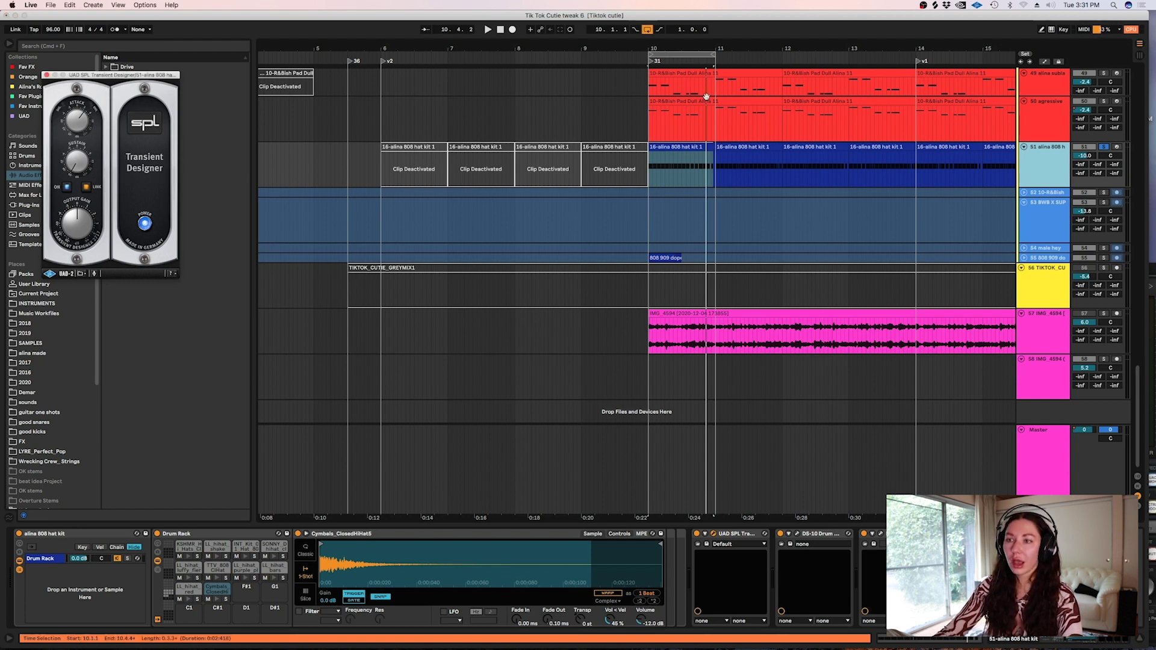
click(796, 534)
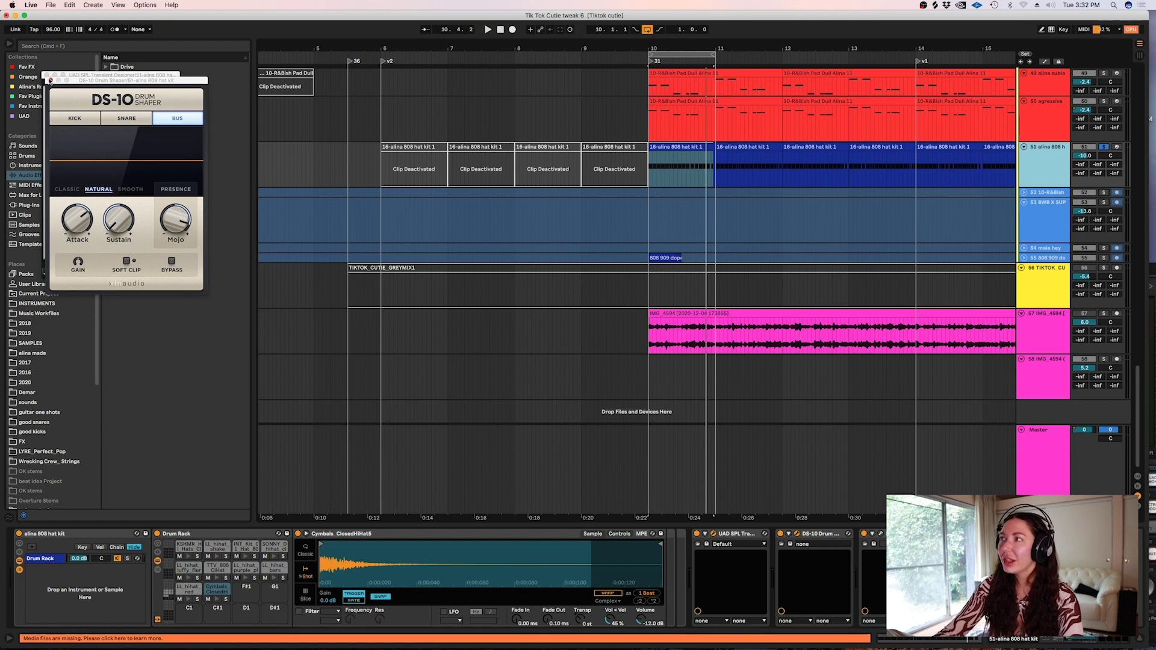
click(52, 80)
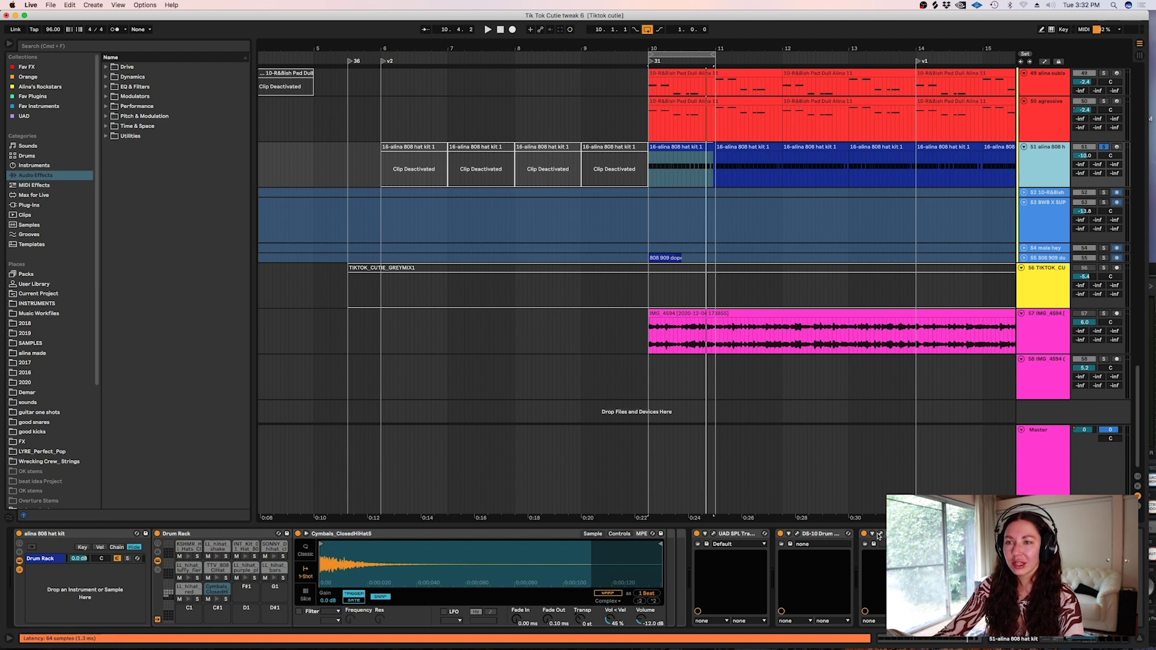
Step: Unsolo the 808 hat kit track and play the full arrangement from bar 10 with looping off
click(1106, 147)
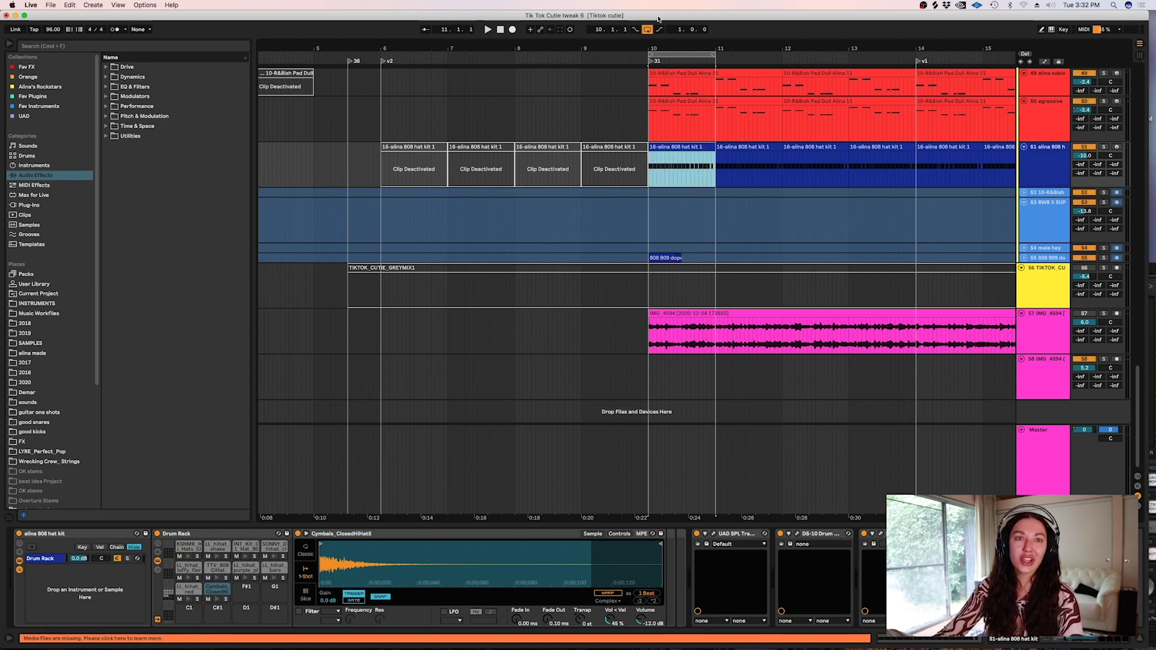
key(space)
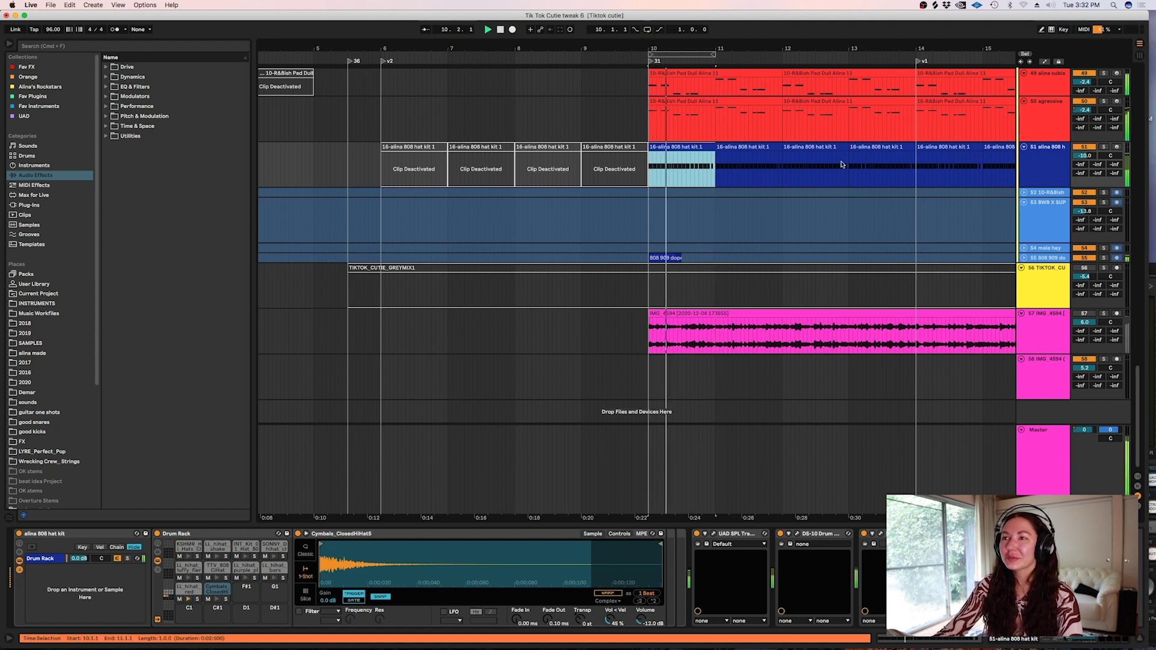
scroll(1142, 374, up, 2)
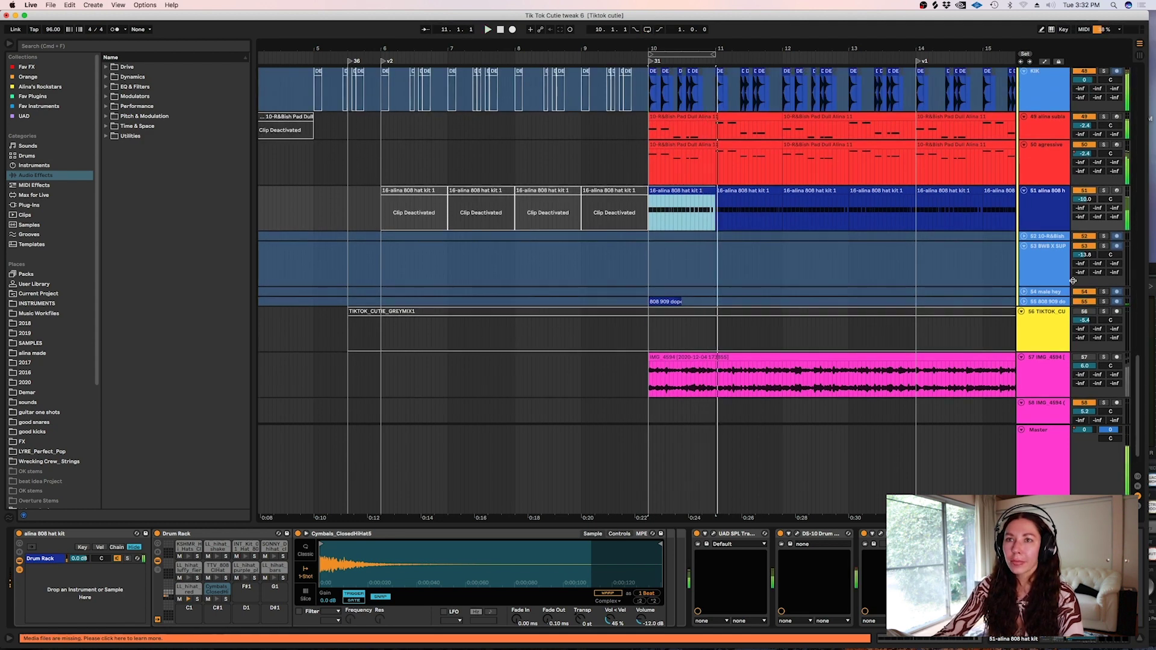
Step: Unfold crash track 55, play its crash clip at bar 10 in solo, and unsolo it
click(1023, 301)
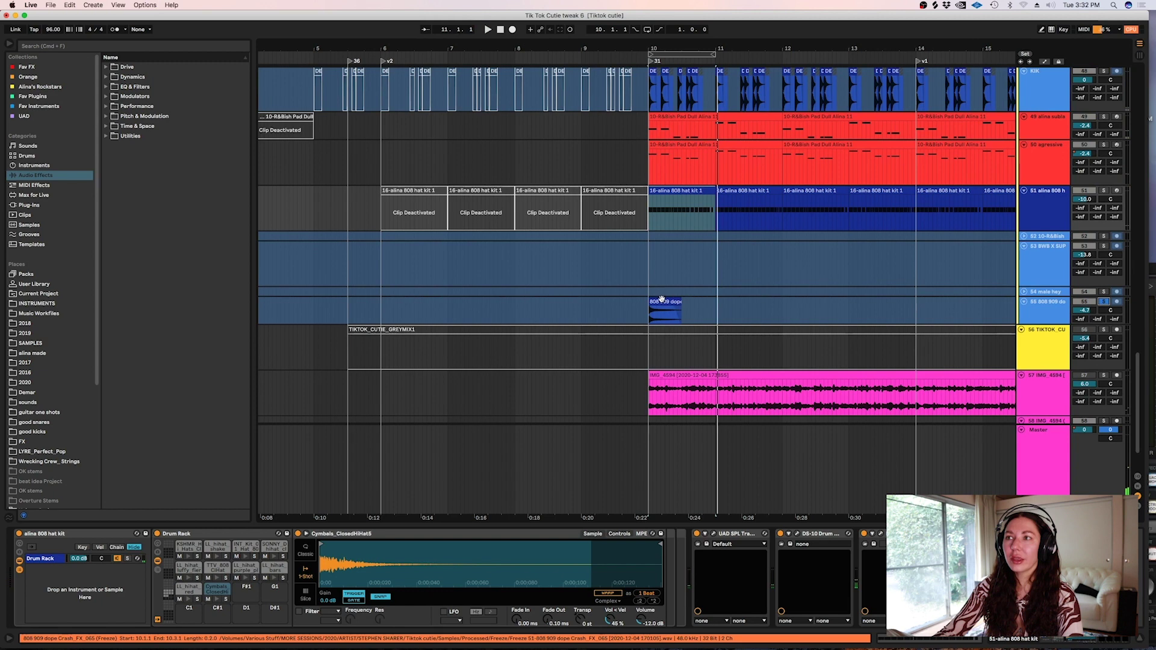
click(662, 302)
scroll(662, 299, up, 2)
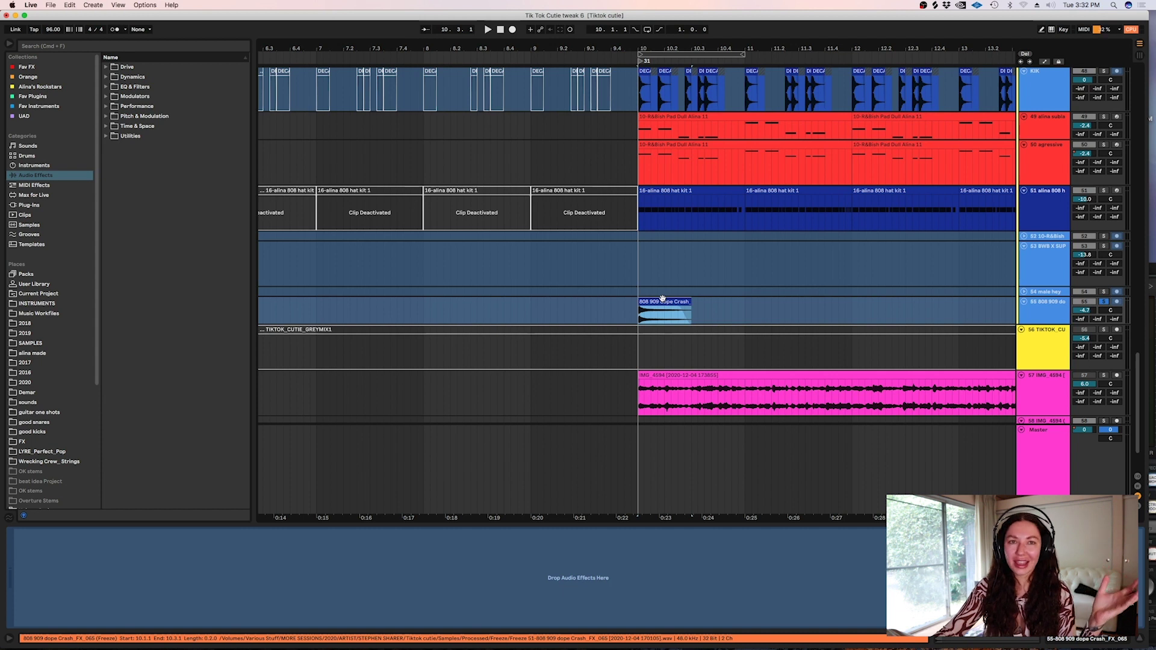
key(space)
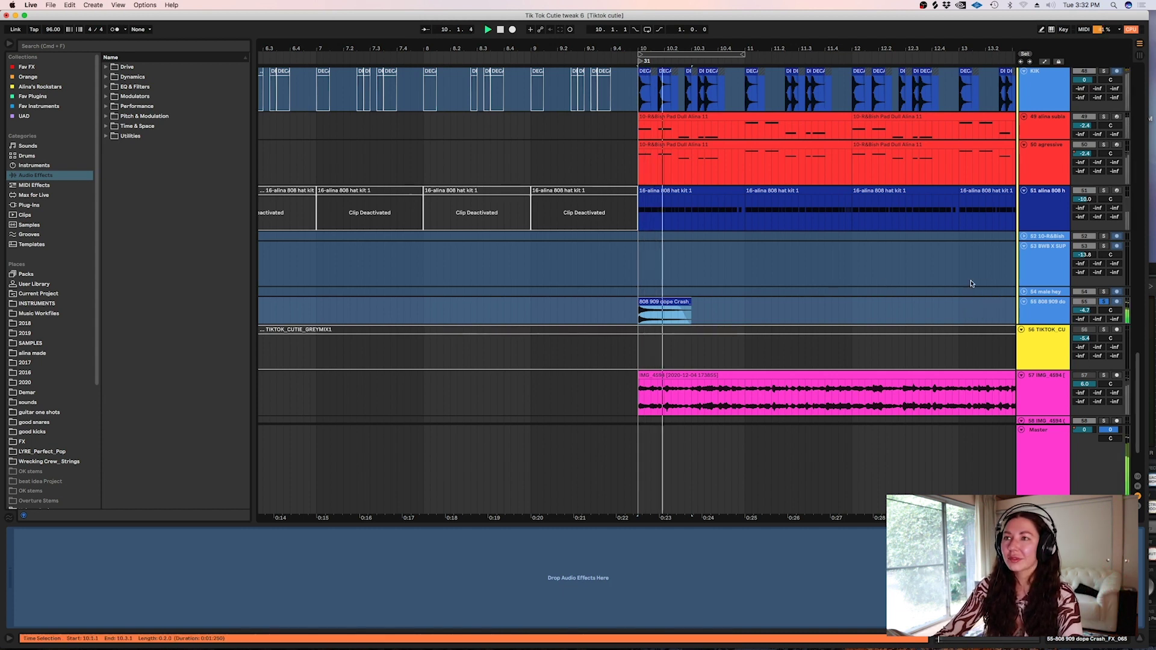
click(1104, 301)
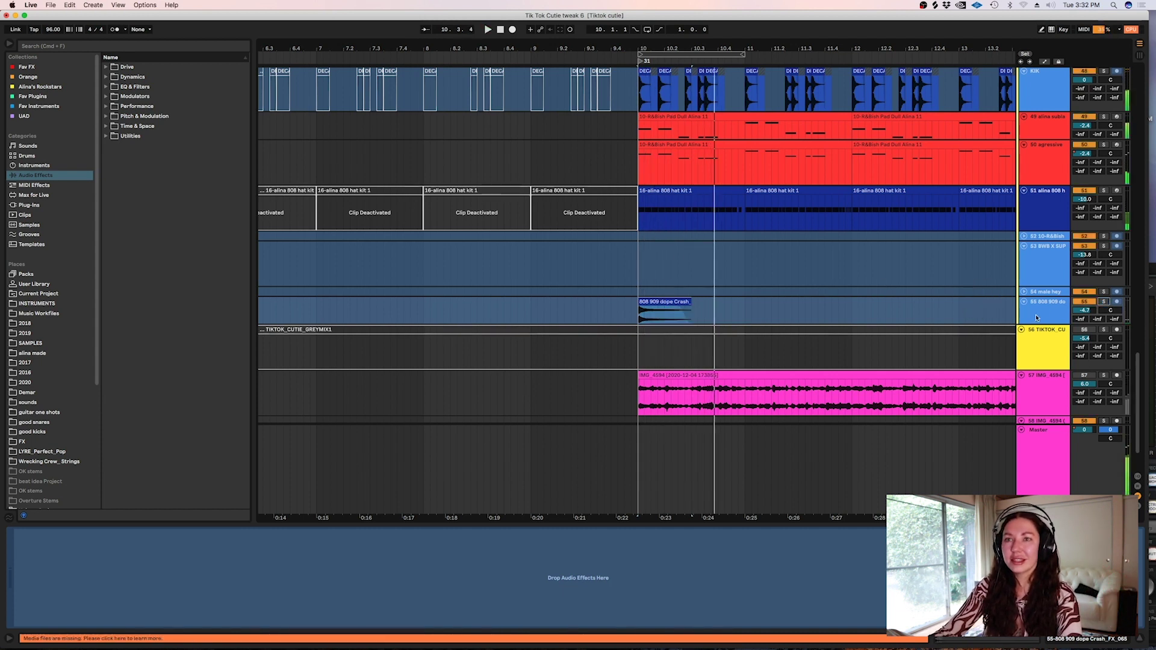
Step: Solo the snr fill track and play it from bar 10
drag(1137, 390, 1134, 302)
click(789, 323)
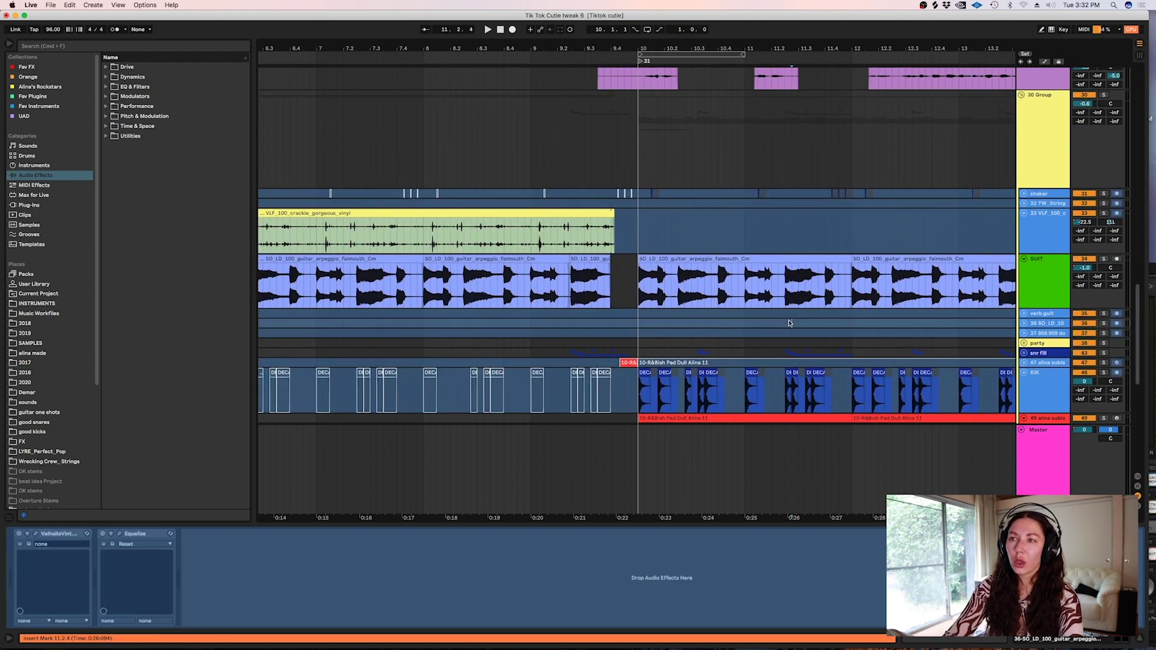
scroll(802, 324, down, 3)
click(696, 354)
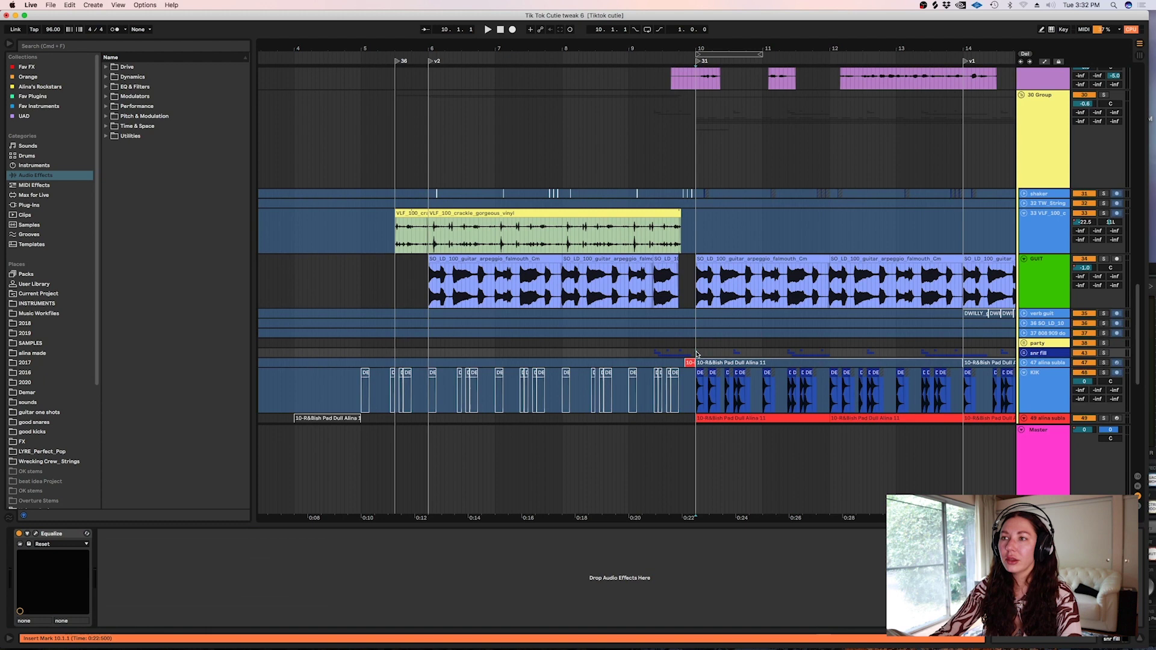
key(plus)
key(plus)
drag(755, 517, 584, 480)
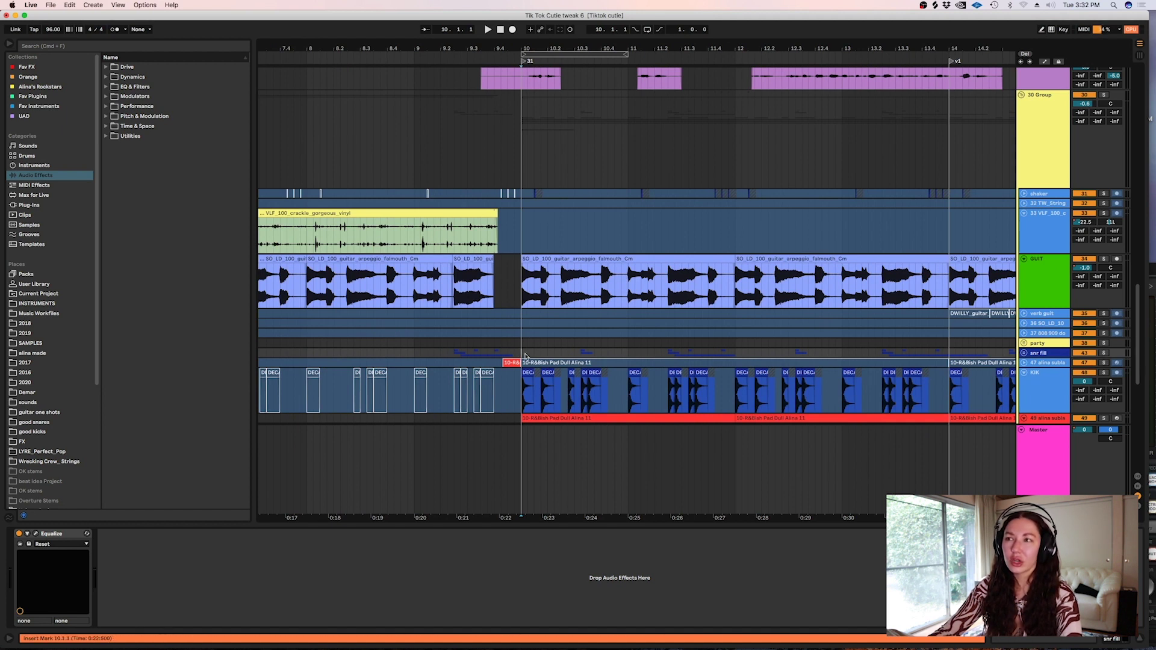
click(1103, 353)
click(574, 353)
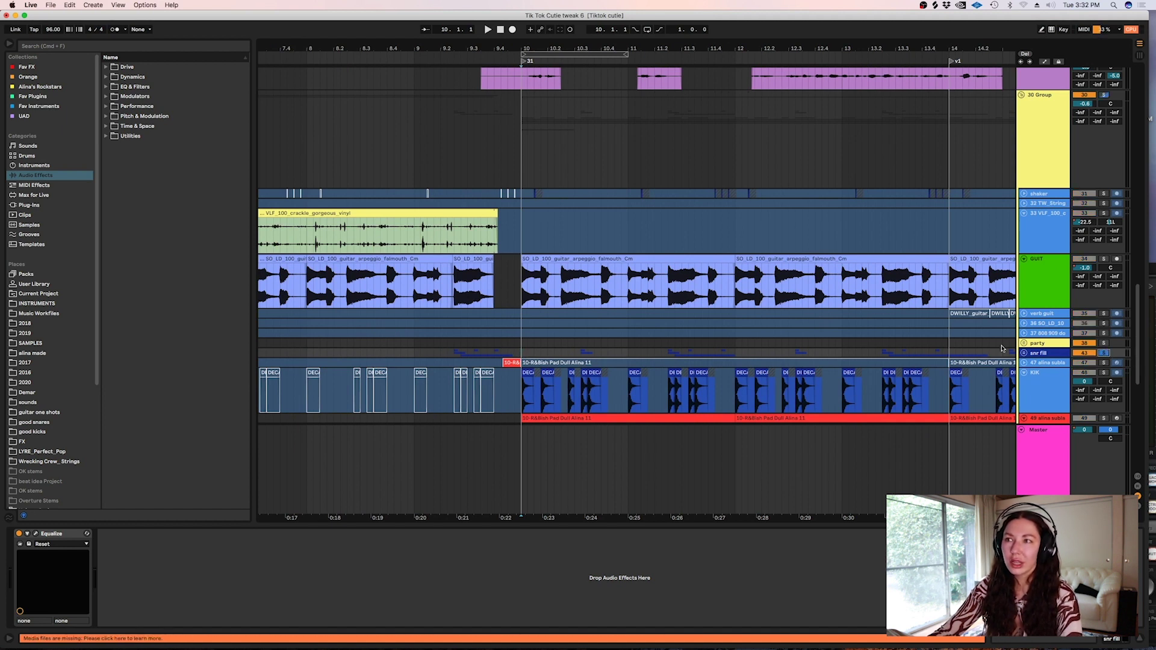
key(space)
key(space)
Step: Play the full arrangement from bar 10 with the snr fill track unsoloed
click(661, 352)
click(534, 352)
key(space)
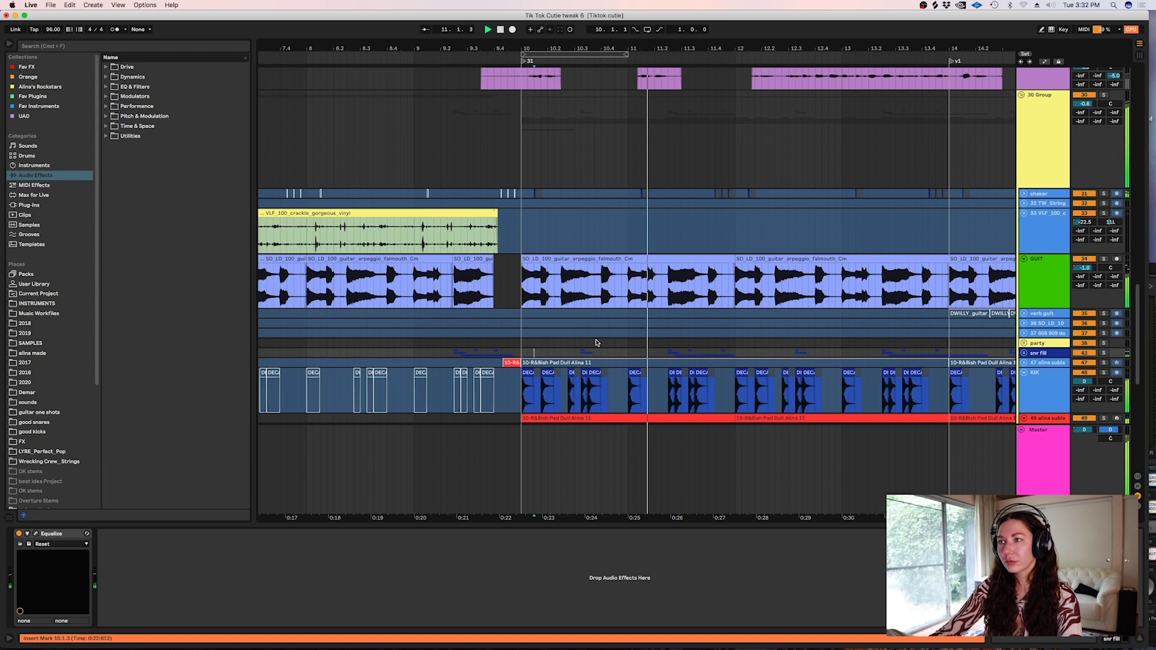
click(522, 354)
key(space)
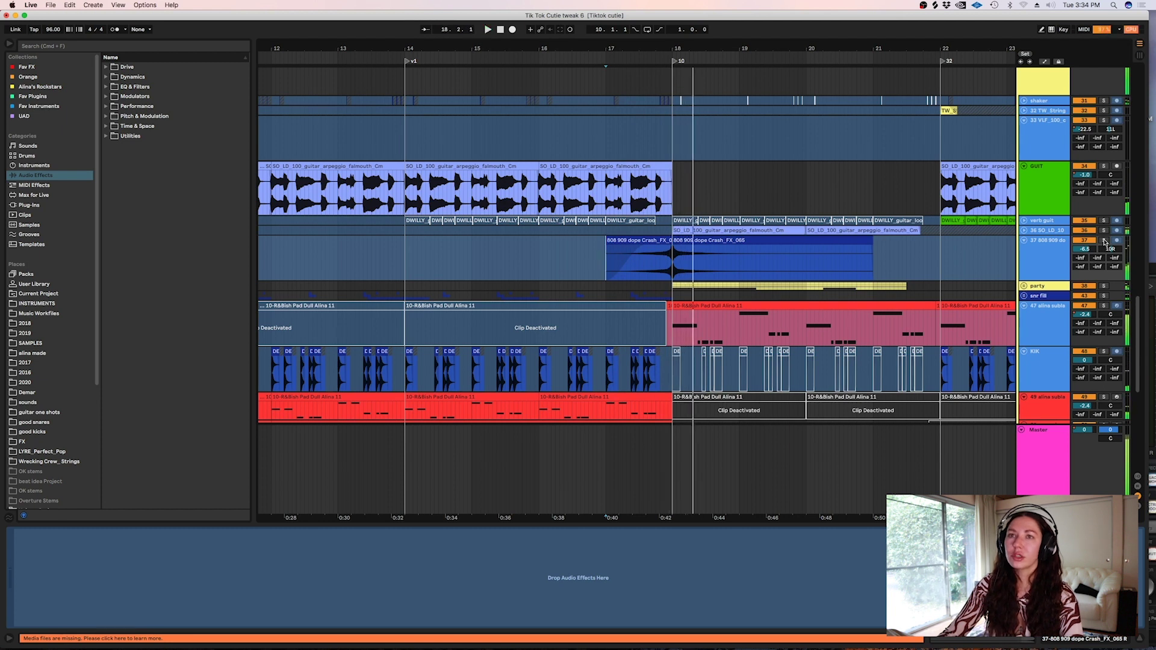
Step: Play crash track 37 in solo from the start of bar 17 and unsolo it
click(617, 257)
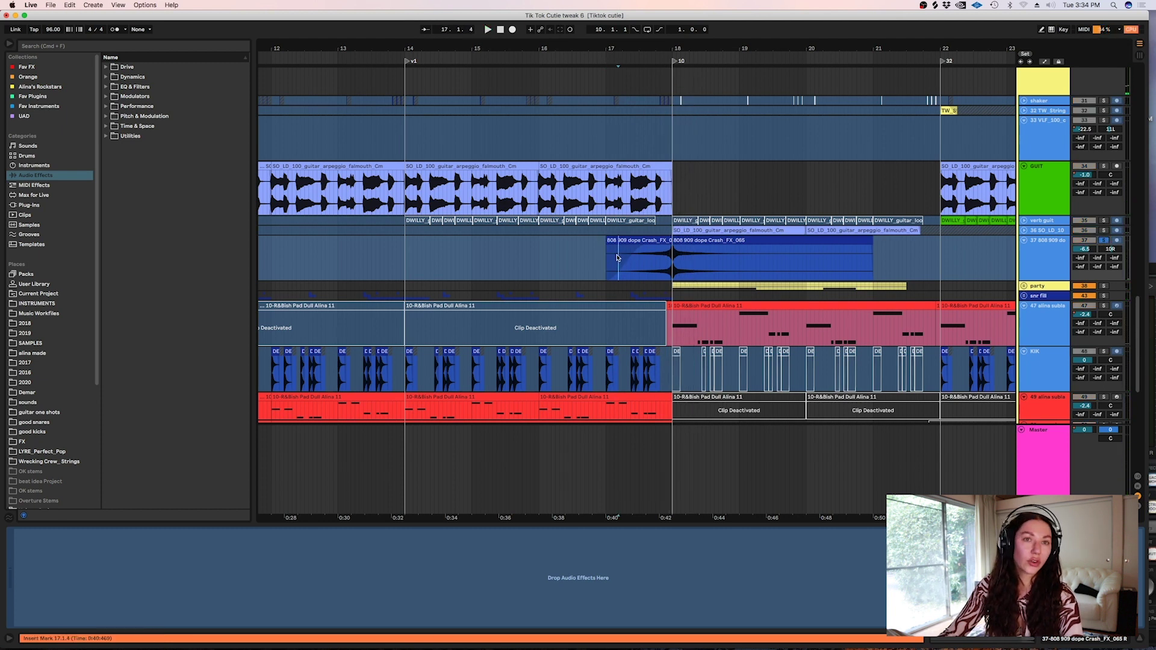
key(space)
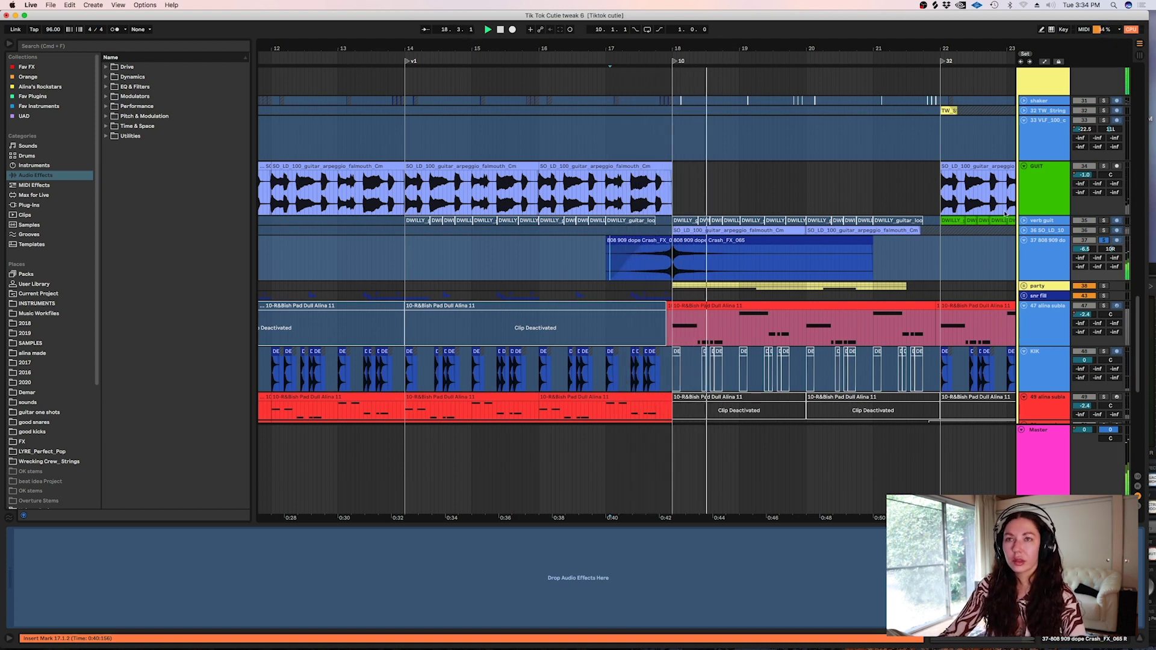
click(1104, 240)
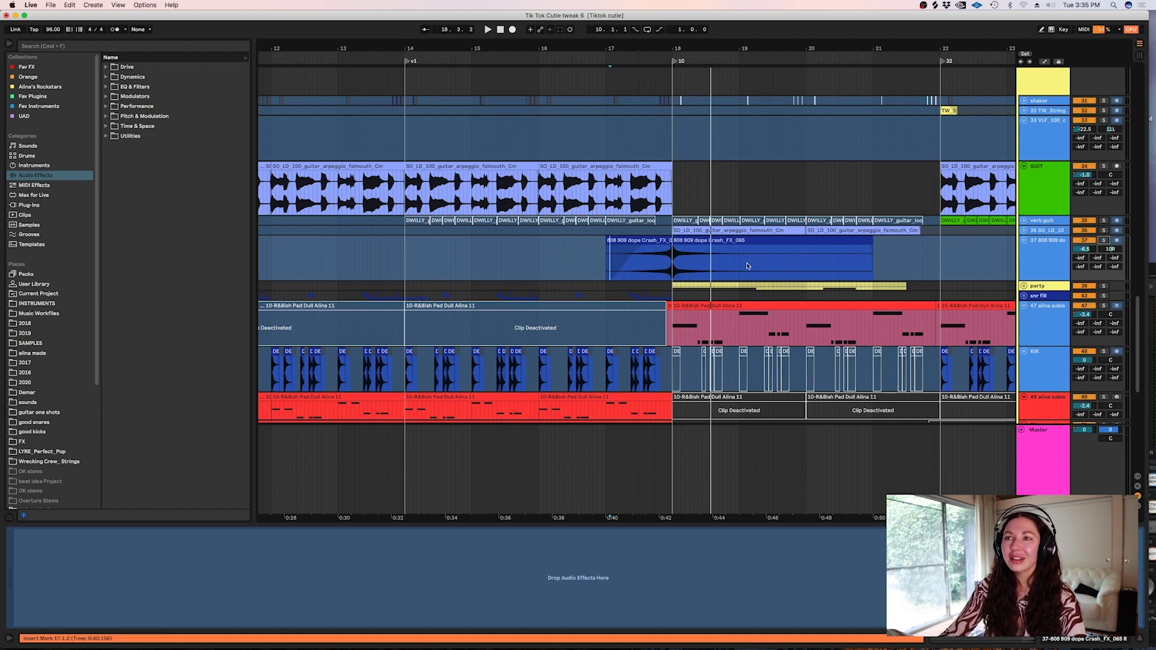
Step: Play sublab bass track 47 from just before bar 18, solo it, and unfreeze the track
click(655, 286)
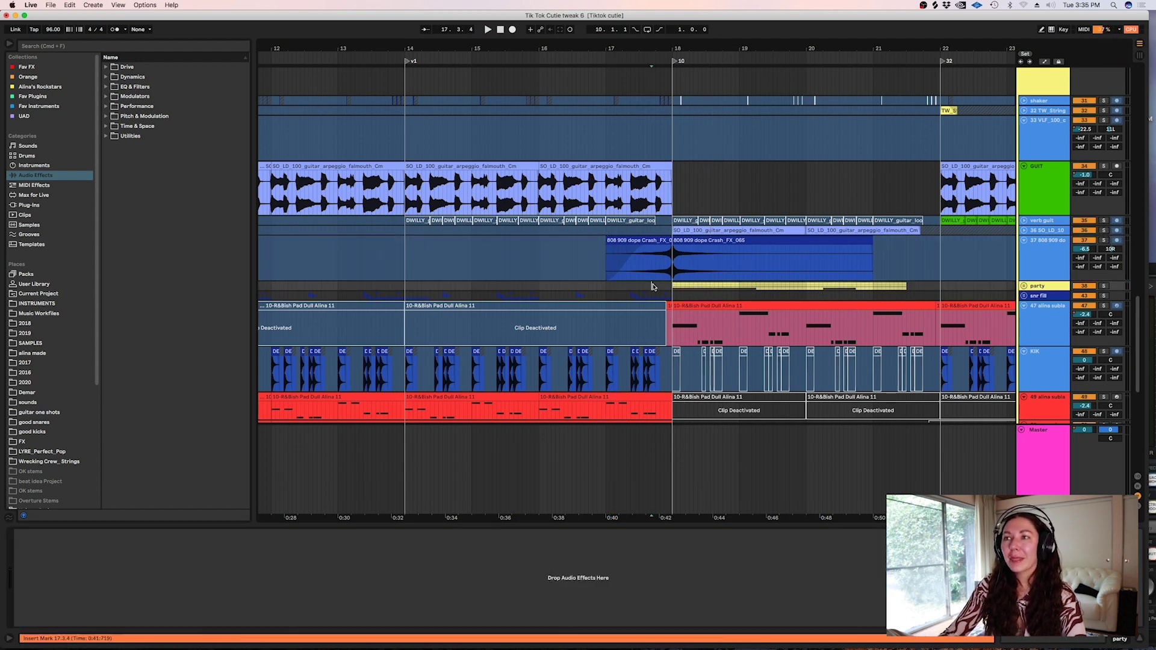
click(666, 320)
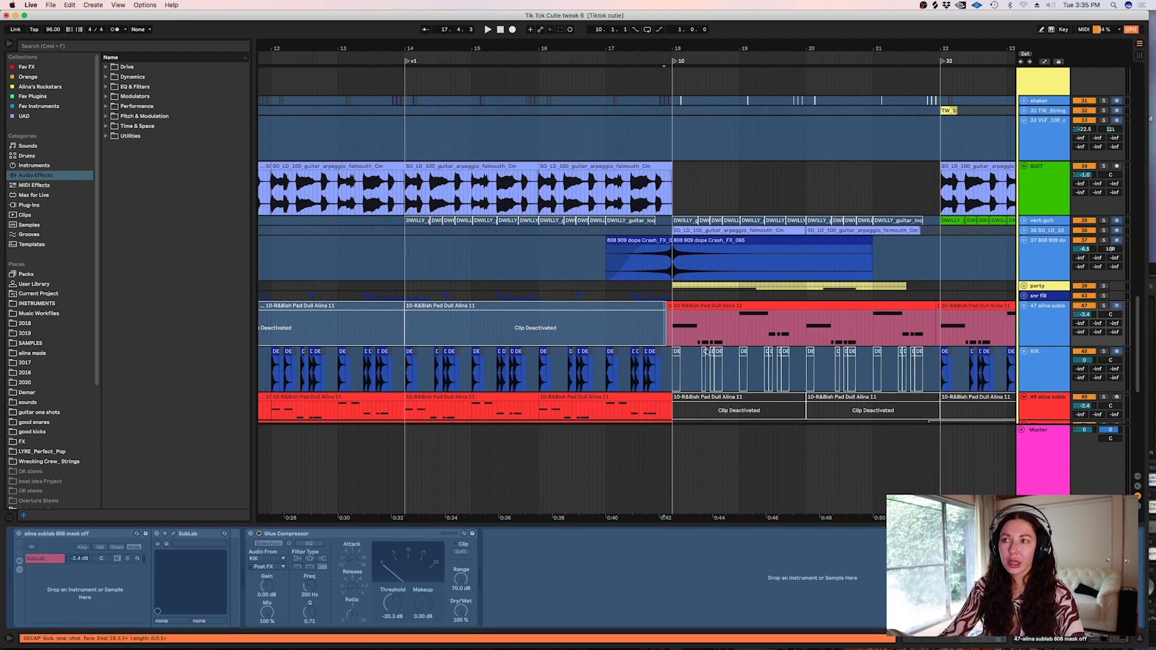
key(space)
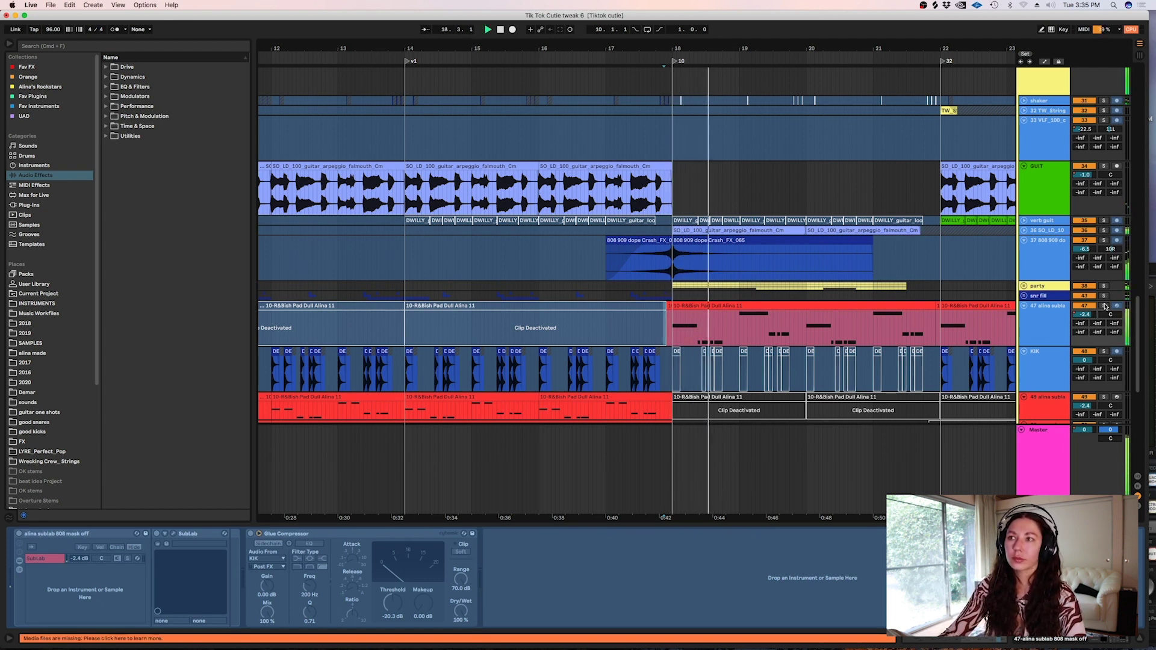
click(1104, 305)
key(space)
right_click(1036, 336)
click(945, 397)
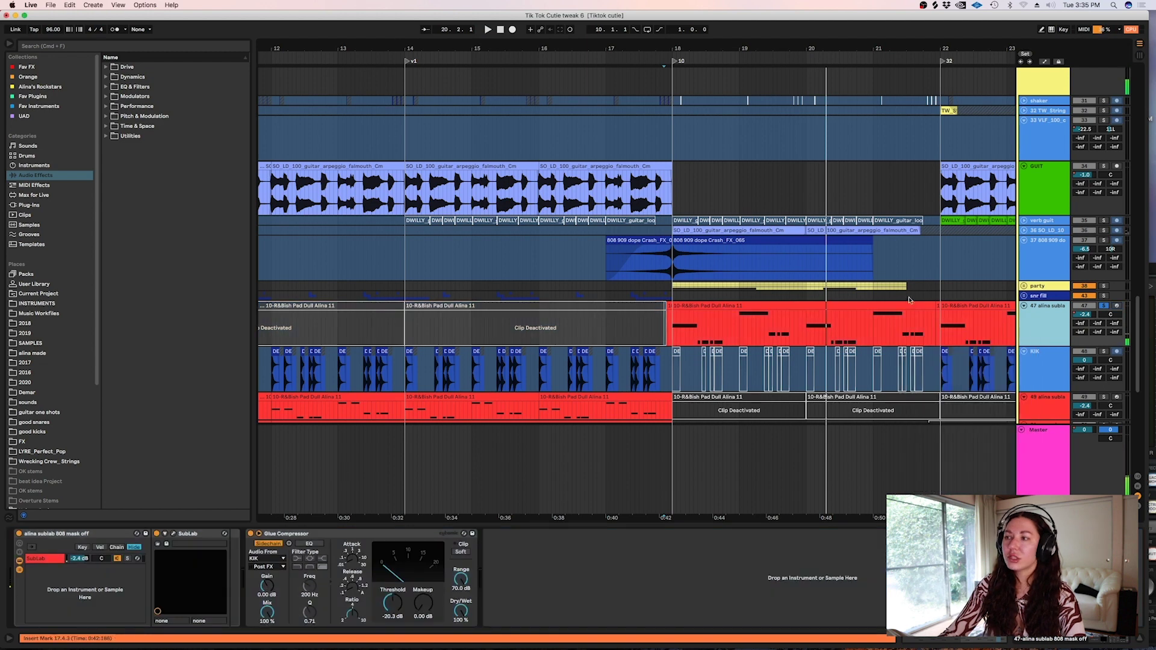
Step: Show the SubLab instrument of track 47 and play its bass part looped from 17.4.4 for a length of 1.3.1
click(173, 533)
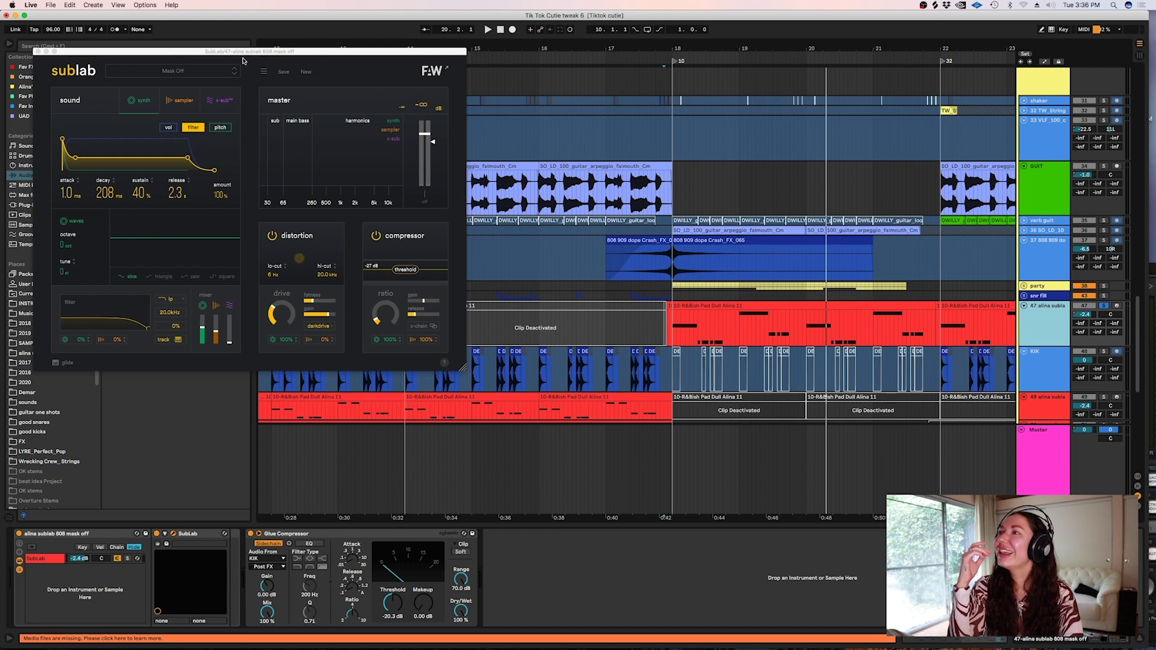
drag(244, 60, 432, 76)
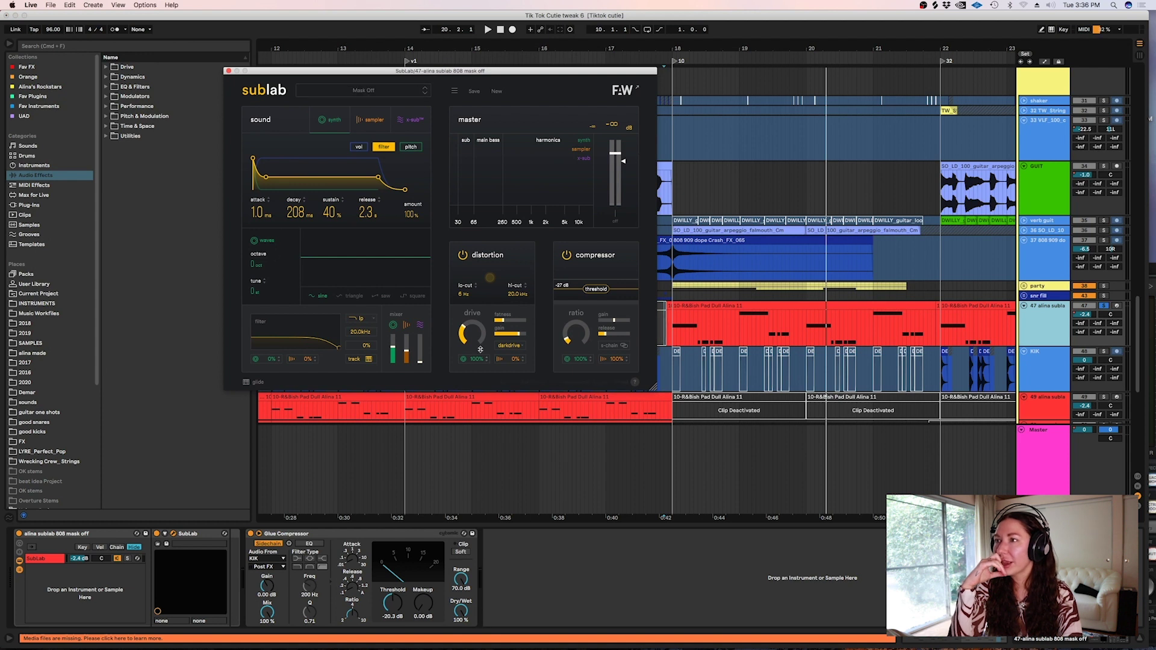
click(665, 332)
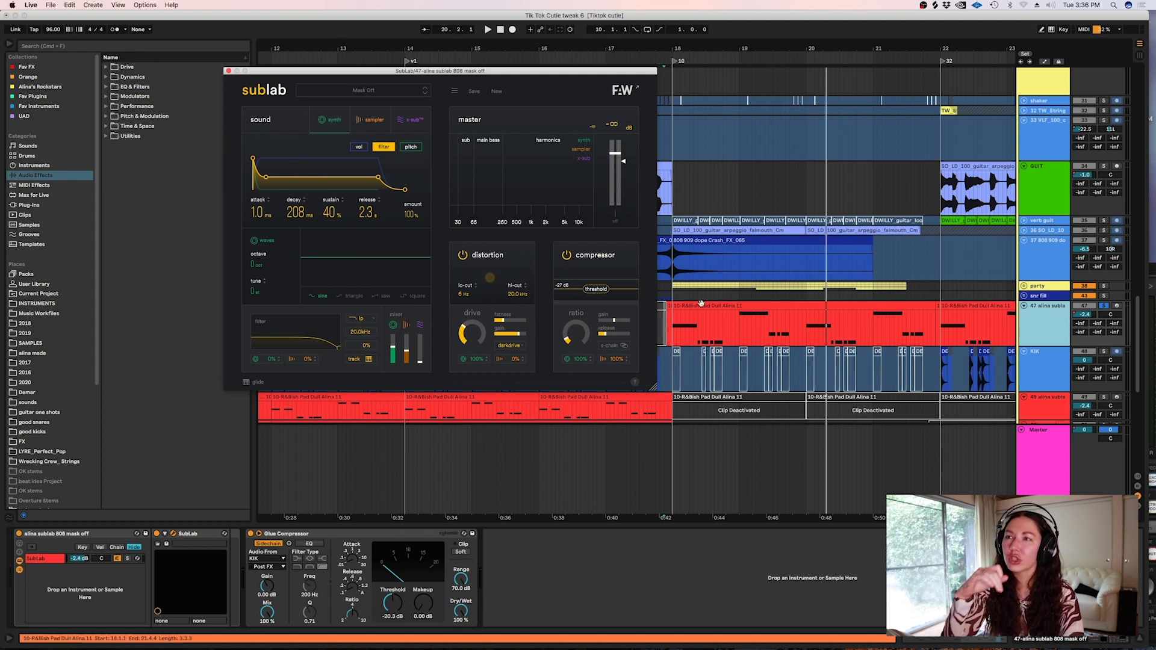
click(666, 332)
drag(785, 329, 668, 329)
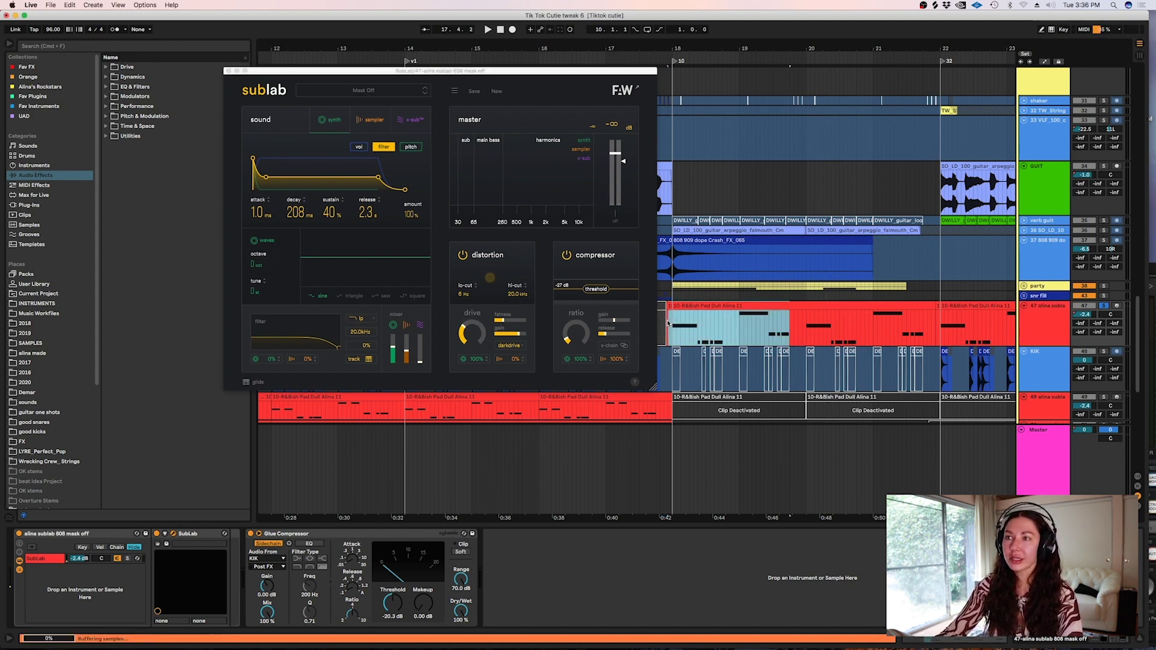
key(super+l)
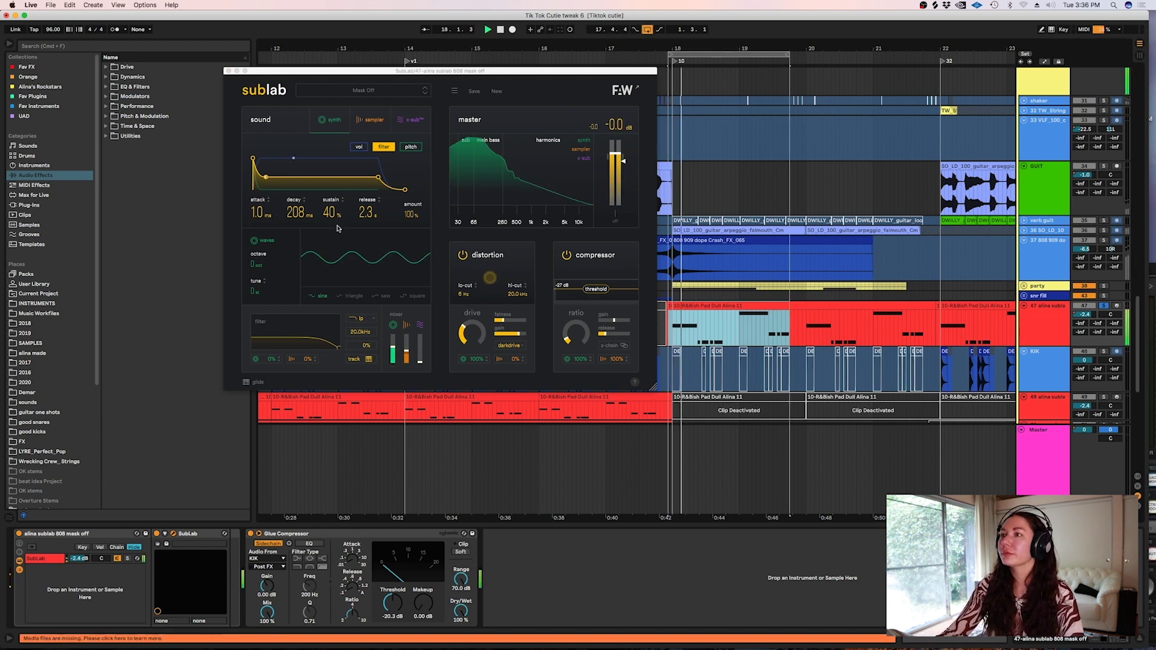
Step: Try more distortion drive in SubLab with the overdrive and grunge types, and return to darkdrive with the original drive amount
drag(471, 338, 462, 274)
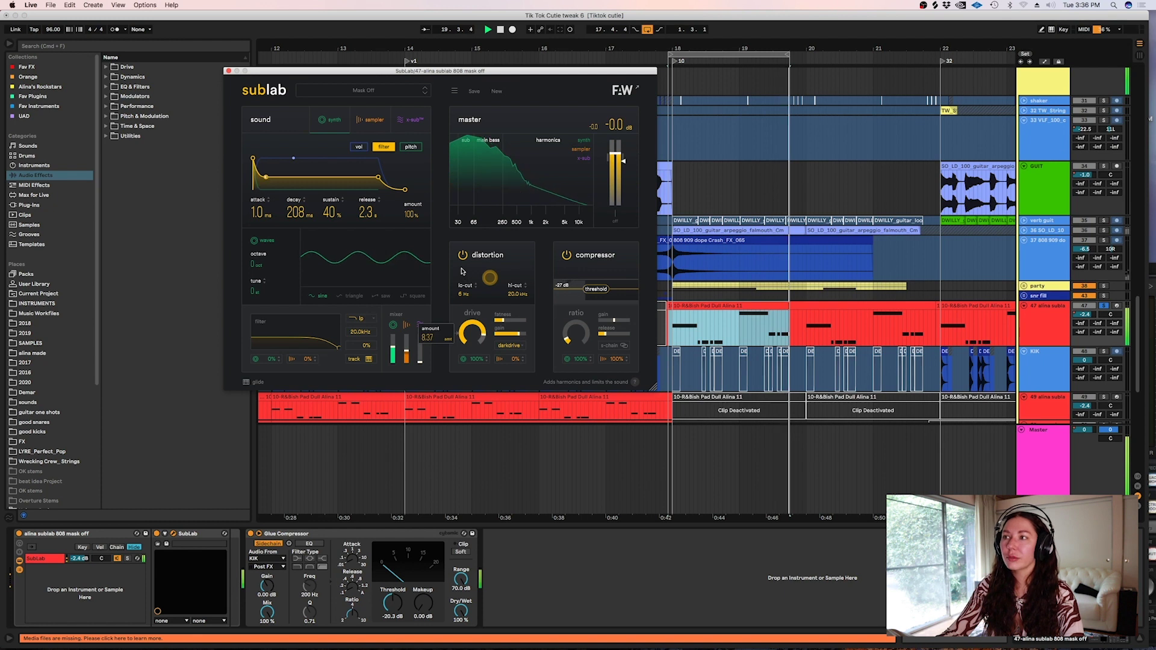
click(515, 344)
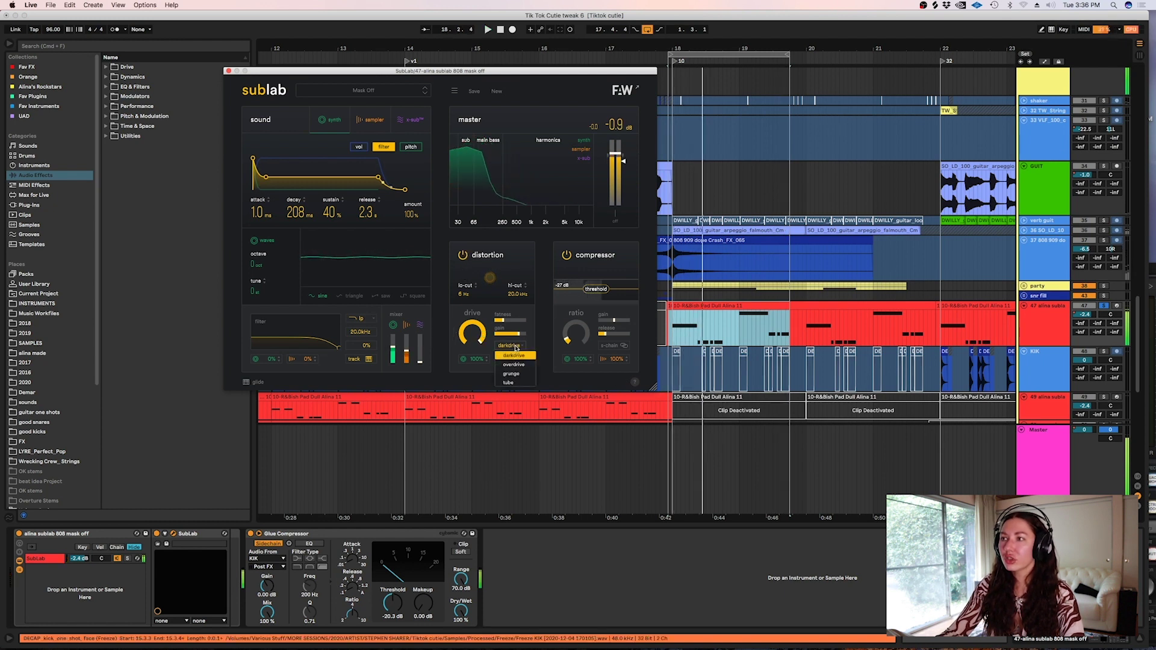
click(509, 362)
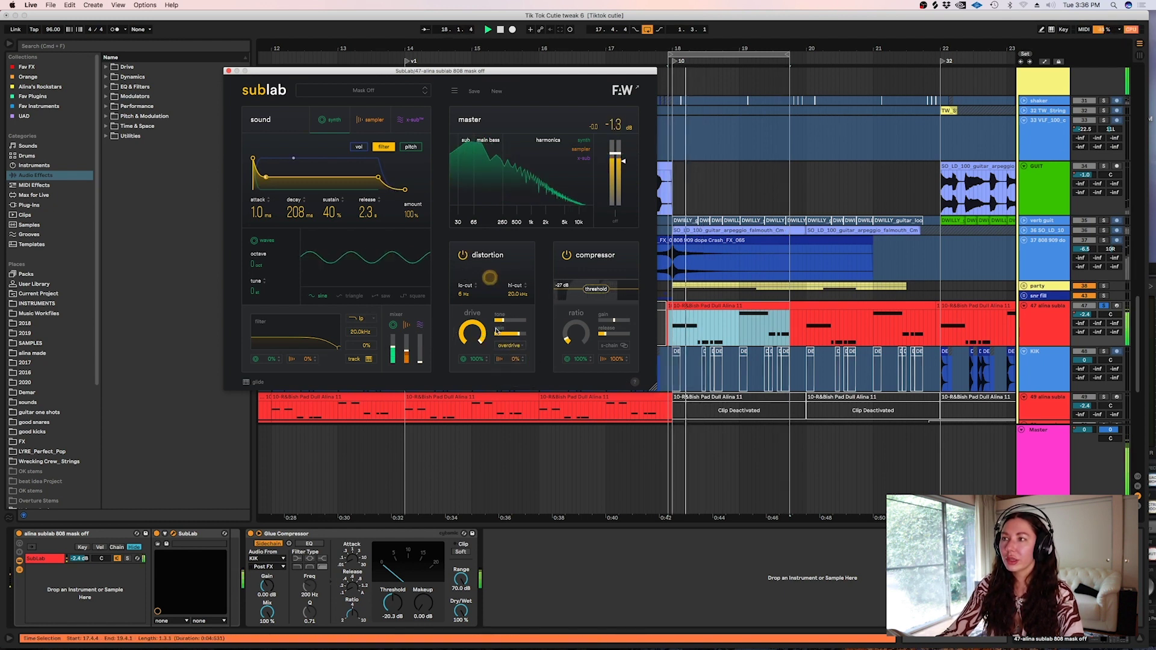
click(509, 345)
click(511, 374)
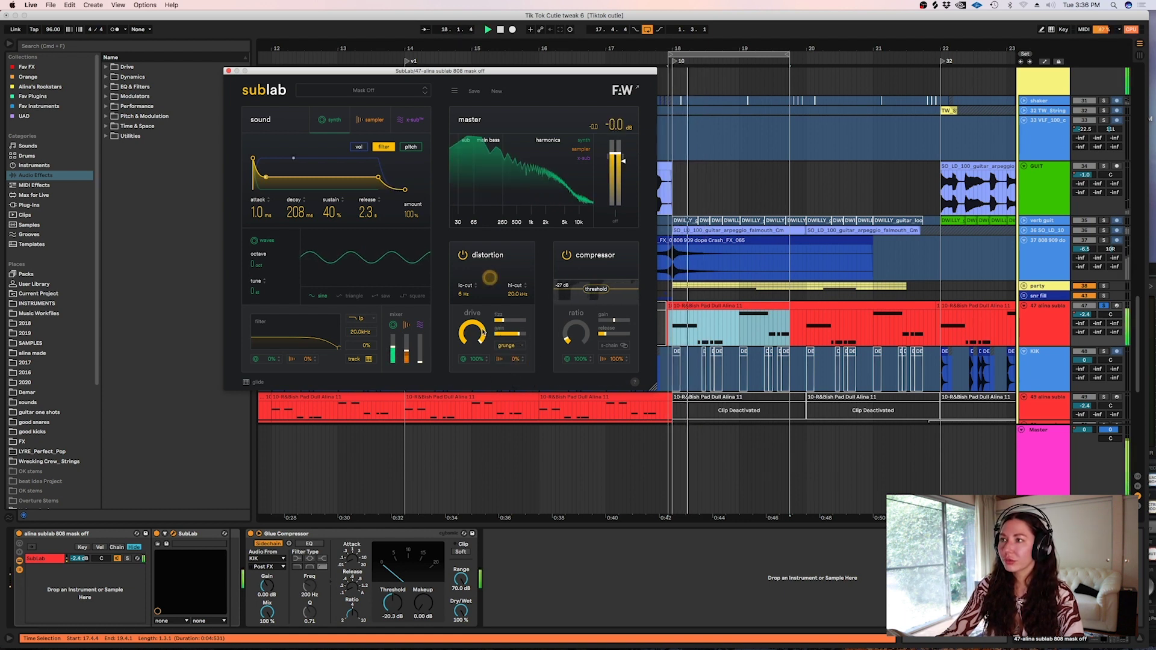
click(509, 344)
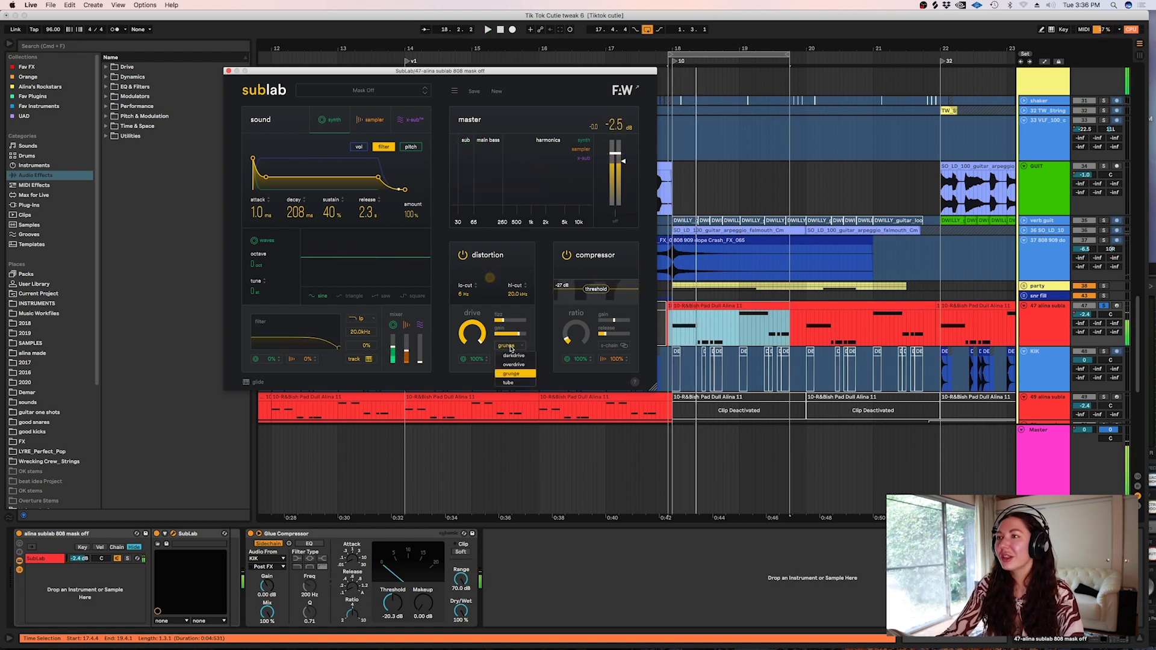
click(513, 356)
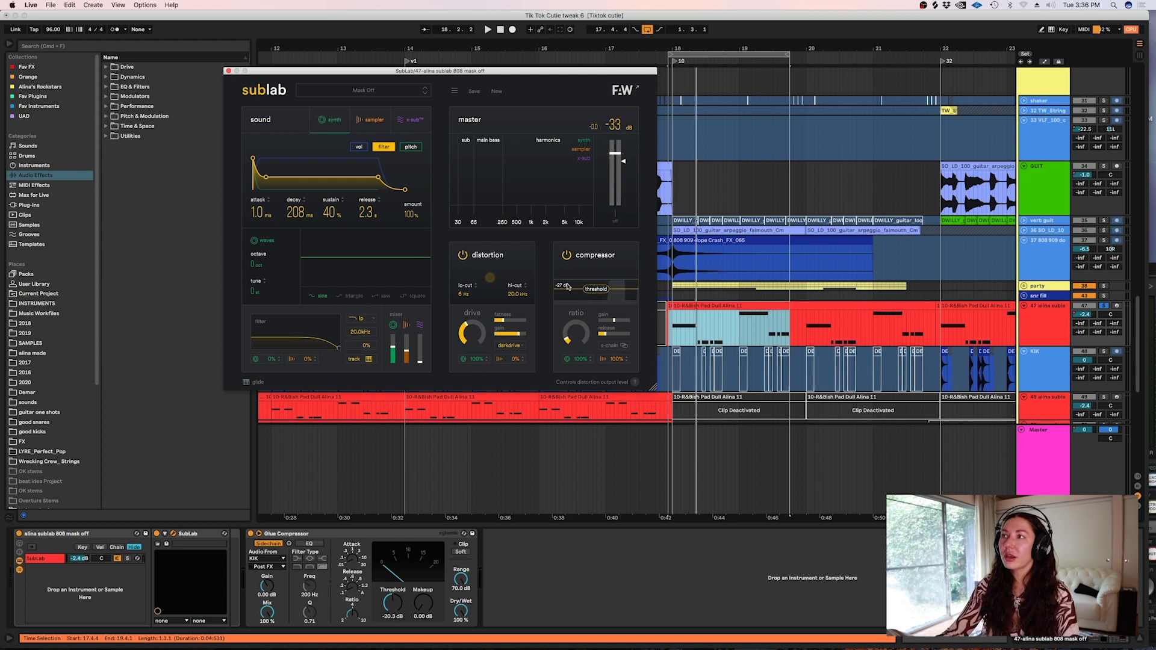
Step: Inspect SubLab's volume, filter and pitch envelopes and close its window
click(360, 148)
click(385, 147)
click(417, 148)
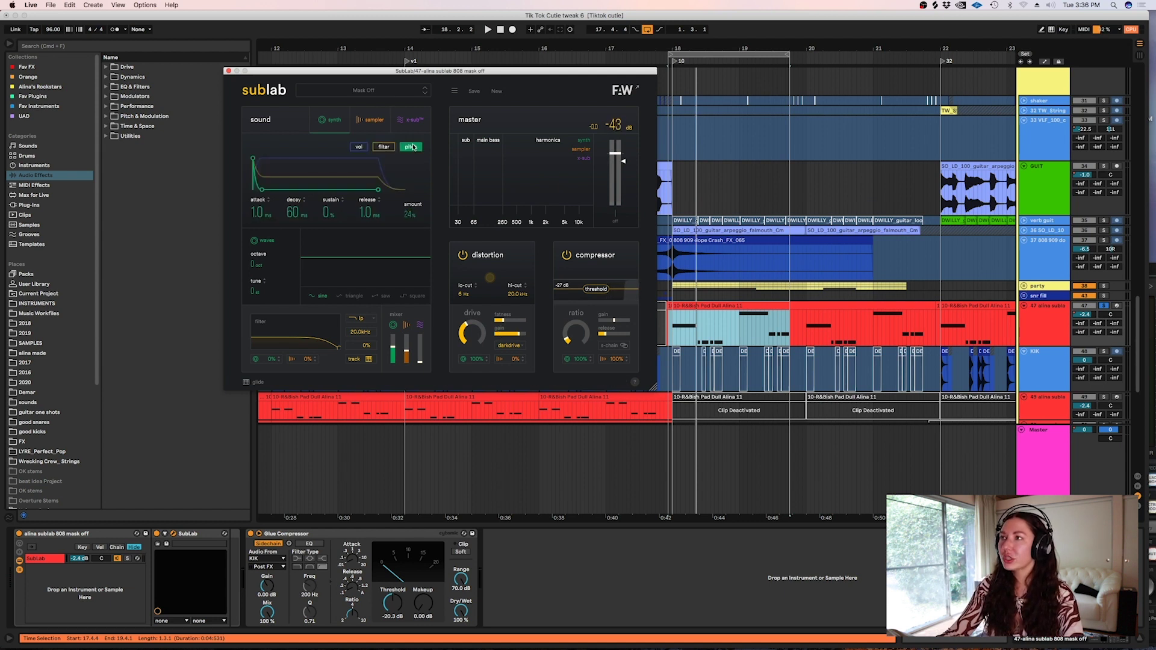
click(359, 147)
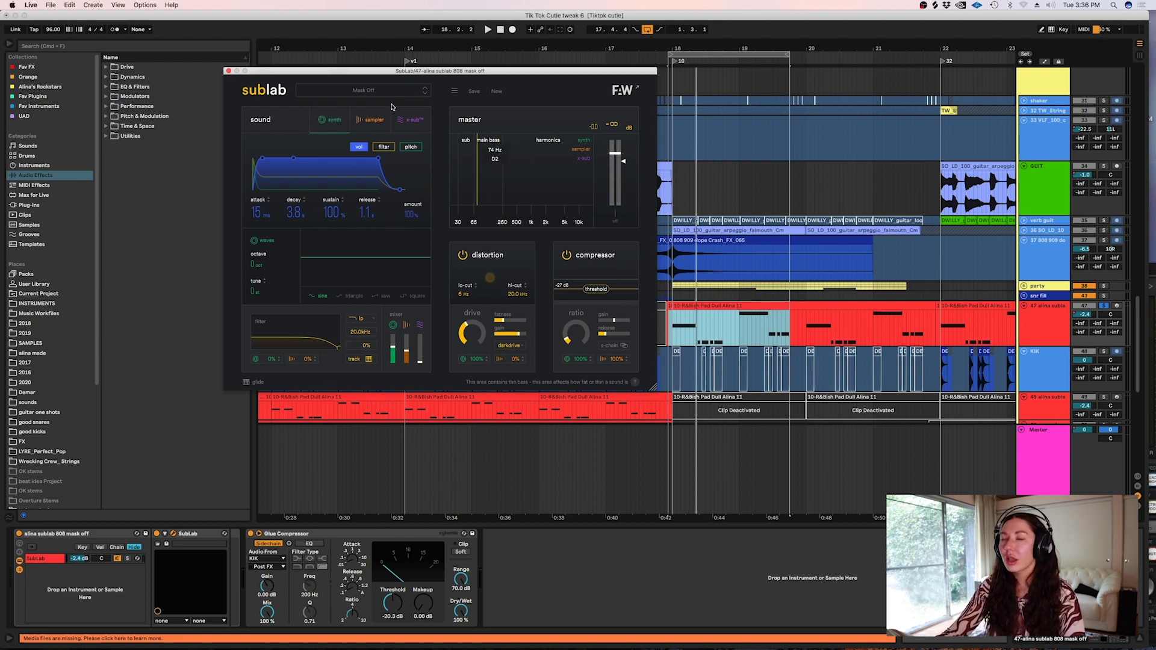
click(229, 71)
Step: Find the vocal sample tracks, turn looping off, and start playback from just before bar 18
click(1067, 287)
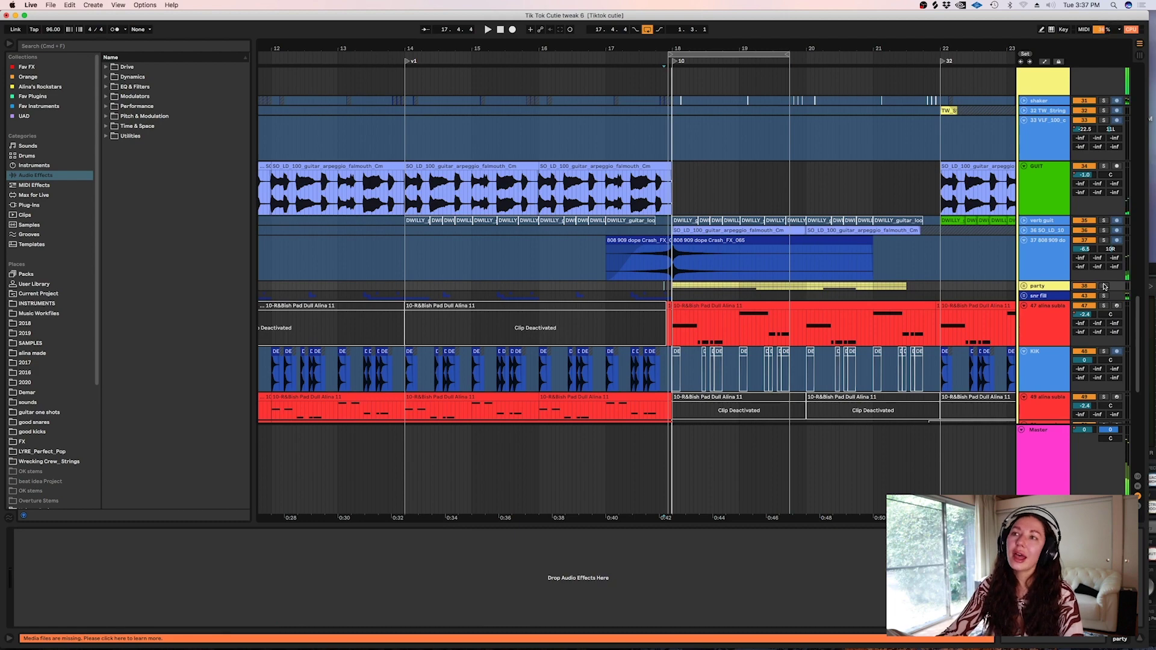
scroll(1128, 342, down, 5)
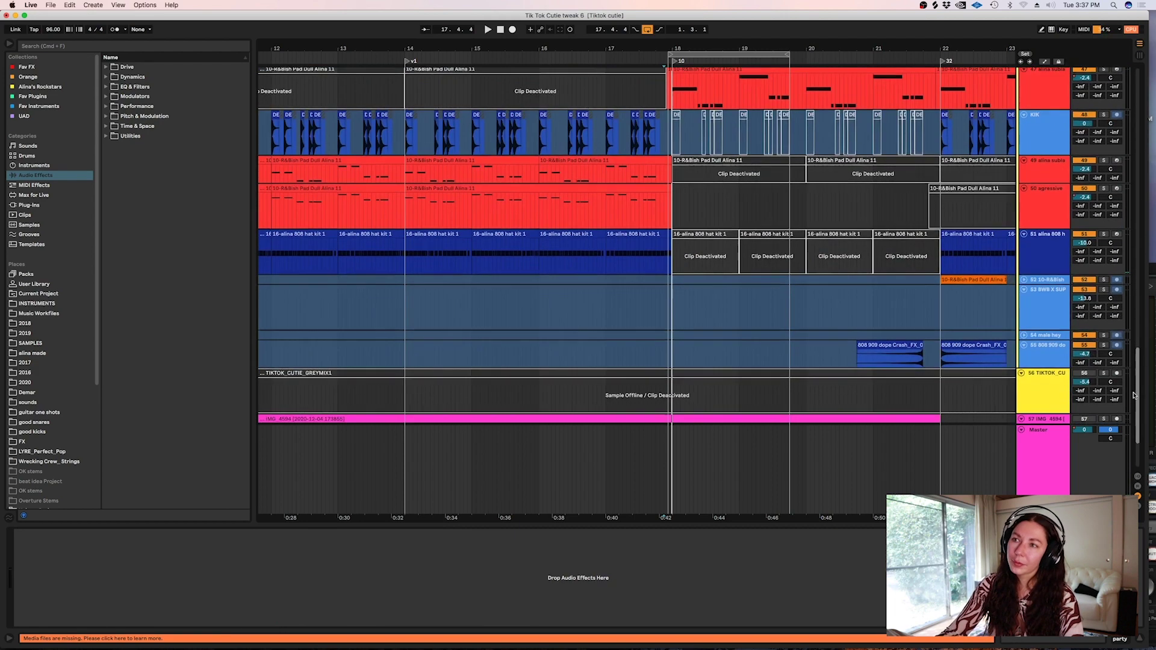
scroll(1140, 342, up, 5)
scroll(1137, 301, up, 10)
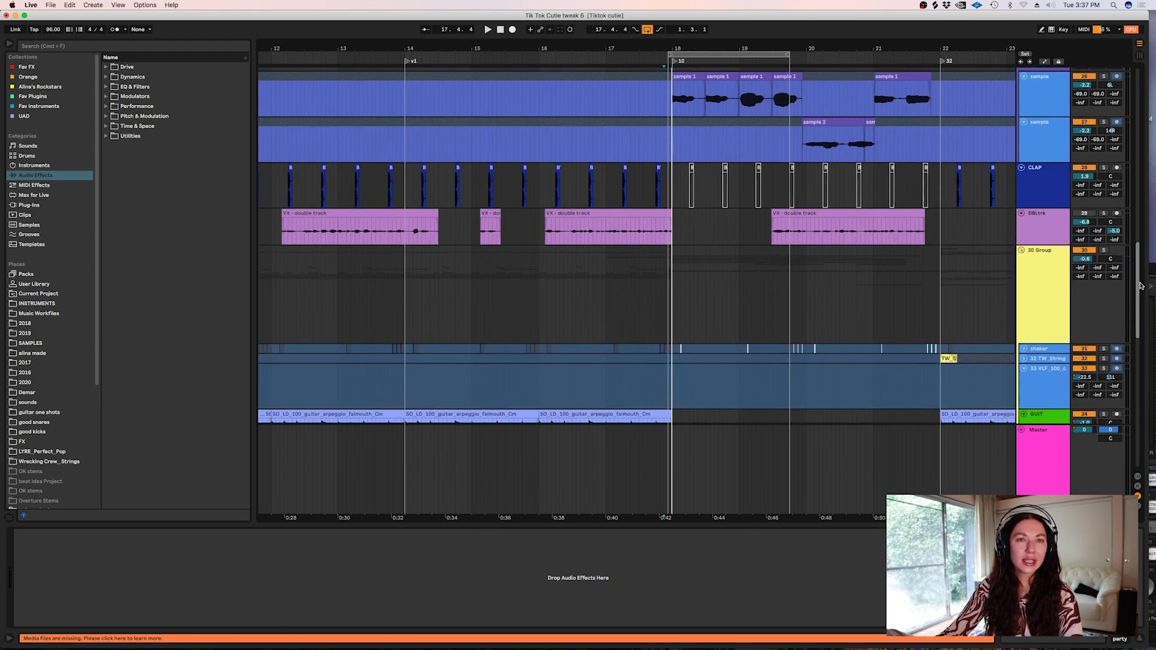
scroll(1135, 253, up, 3)
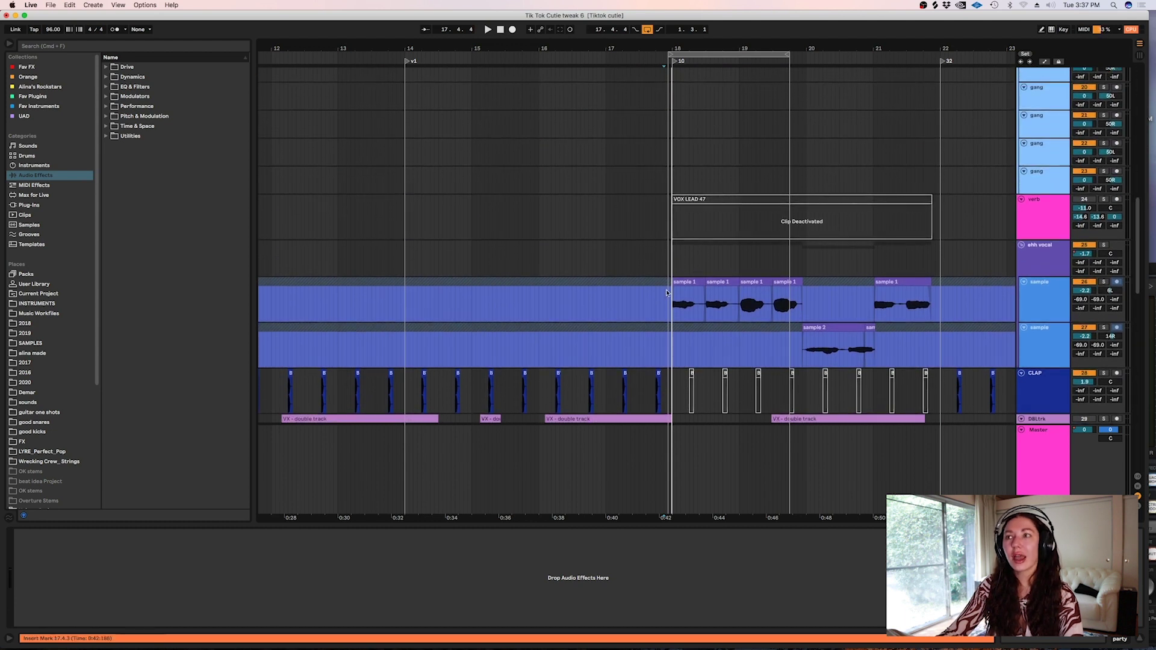
click(1092, 273)
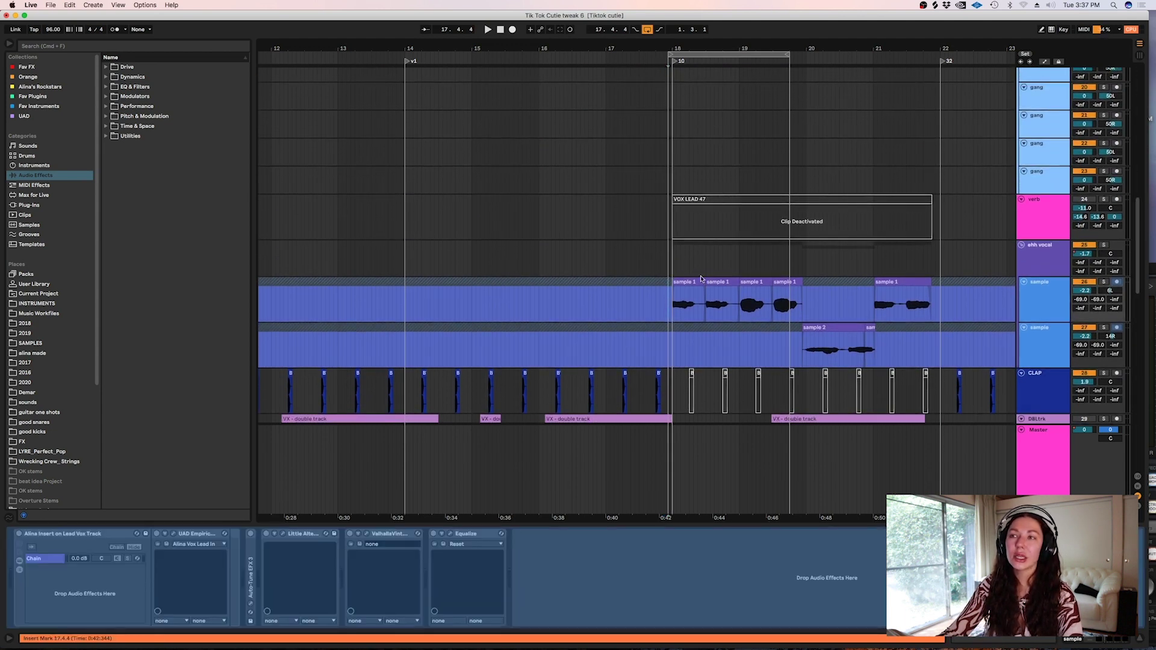
click(669, 258)
click(645, 30)
key(space)
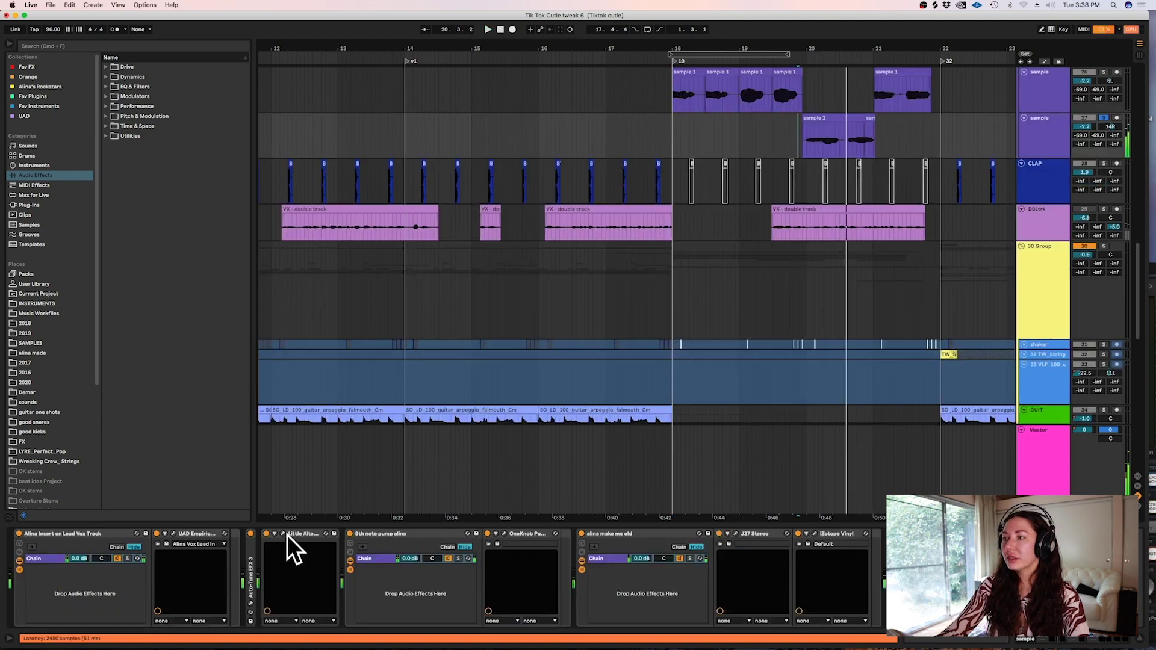
Step: Show the OneKnob Pumper, J37 tape and iZotope Vinyl effects on the soloed vocal sample track
click(505, 534)
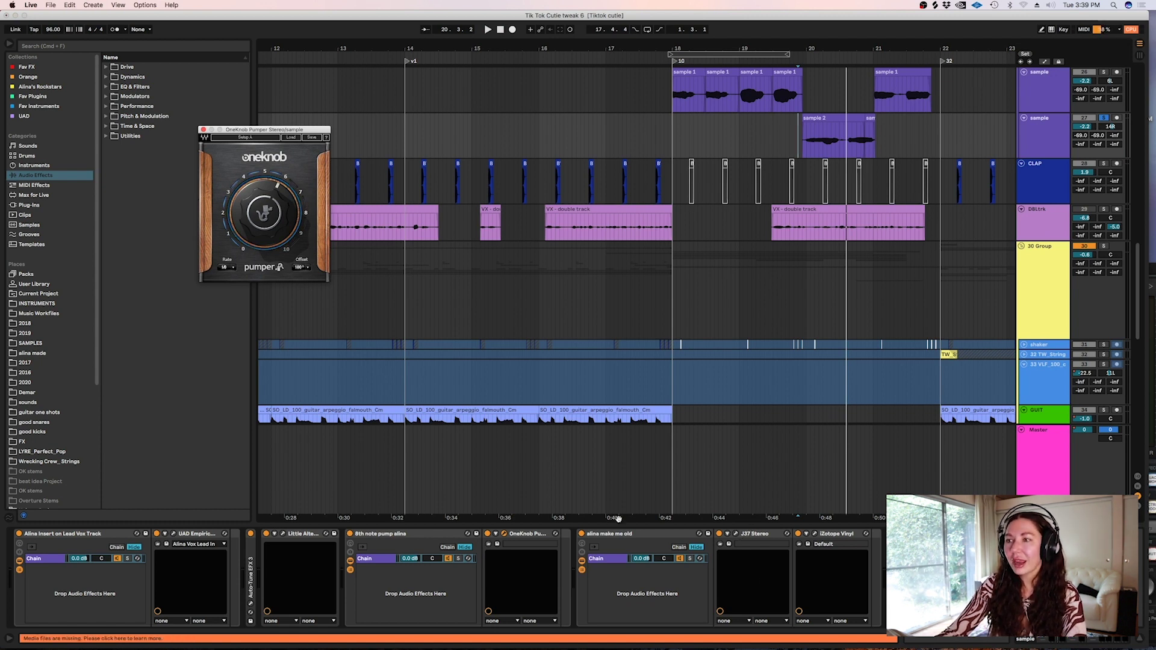
click(641, 554)
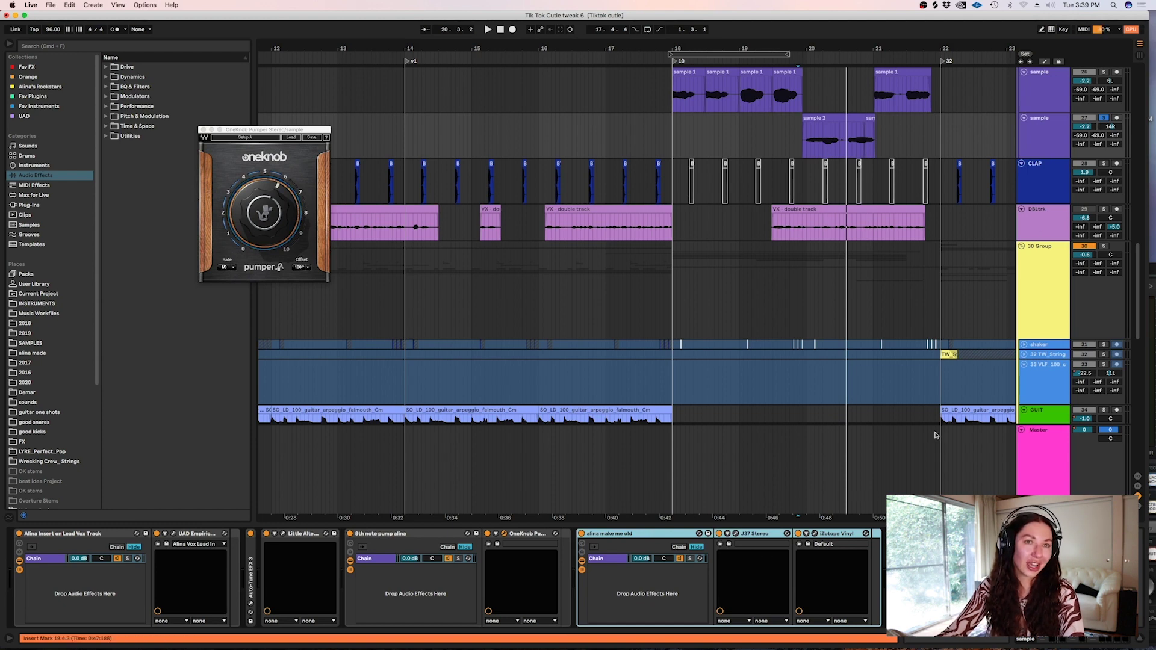
click(735, 534)
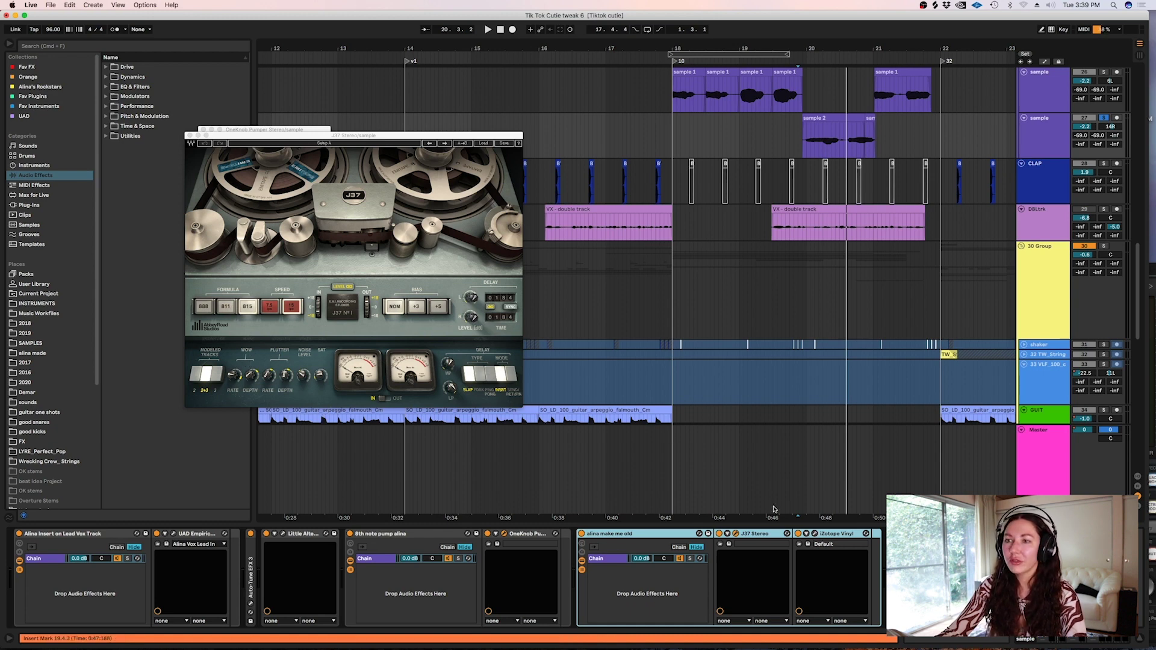
click(816, 533)
click(816, 534)
click(816, 534)
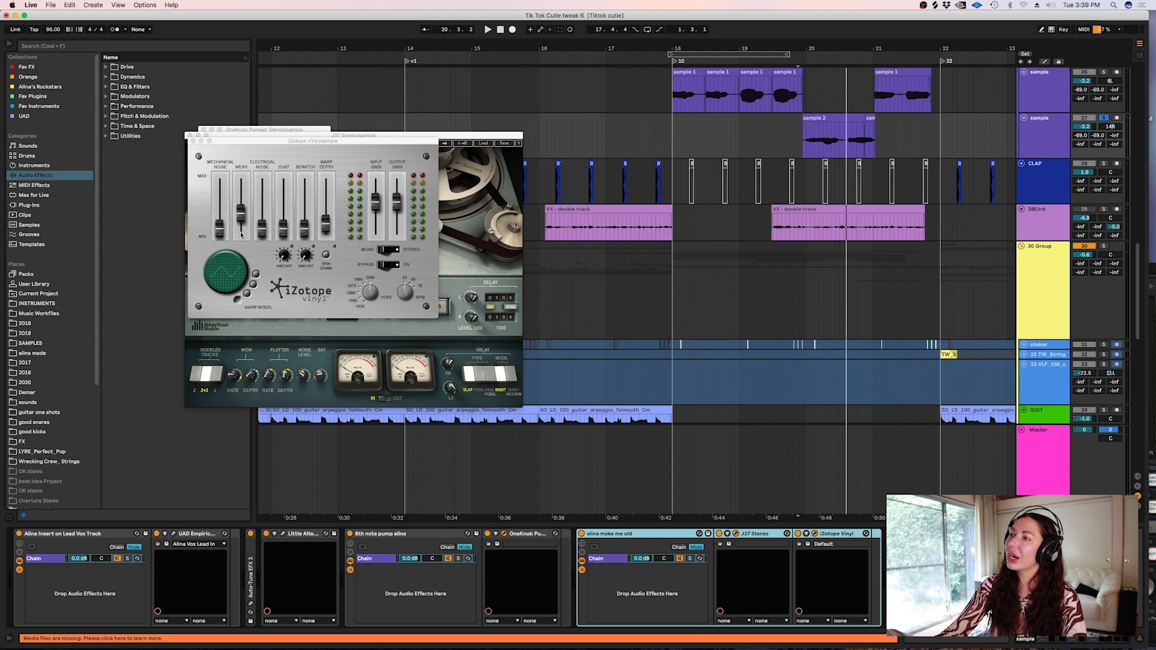
Step: Move the iZotope Vinyl and J37 windows apart and close the J37 window
drag(258, 141, 532, 144)
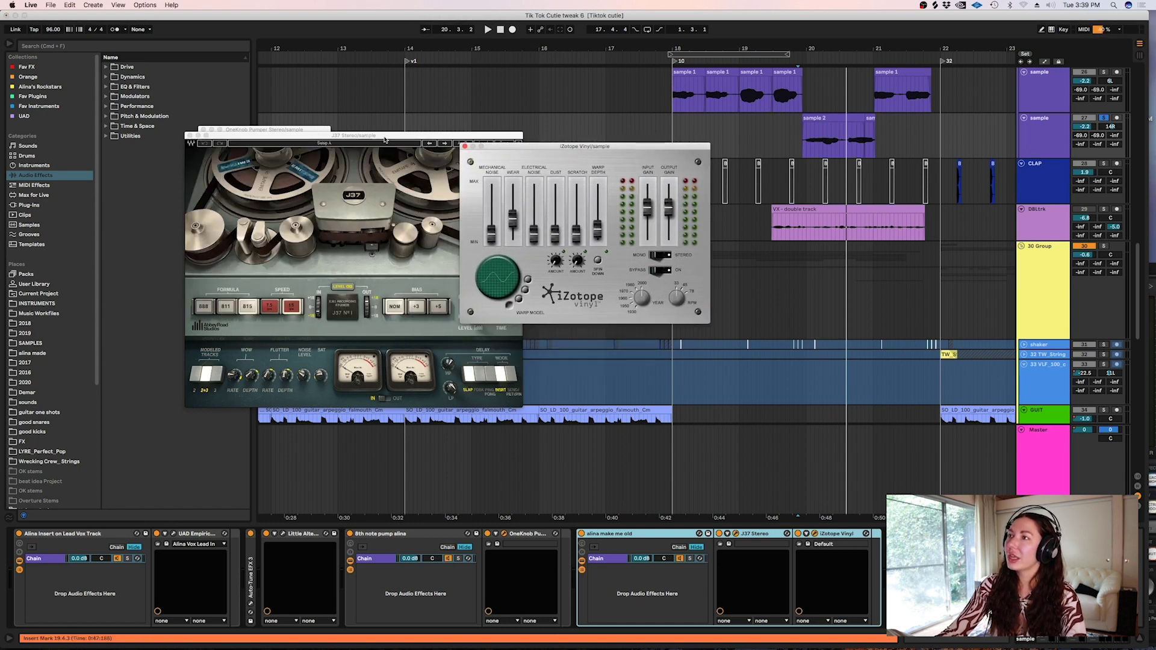
drag(384, 139, 351, 138)
click(157, 133)
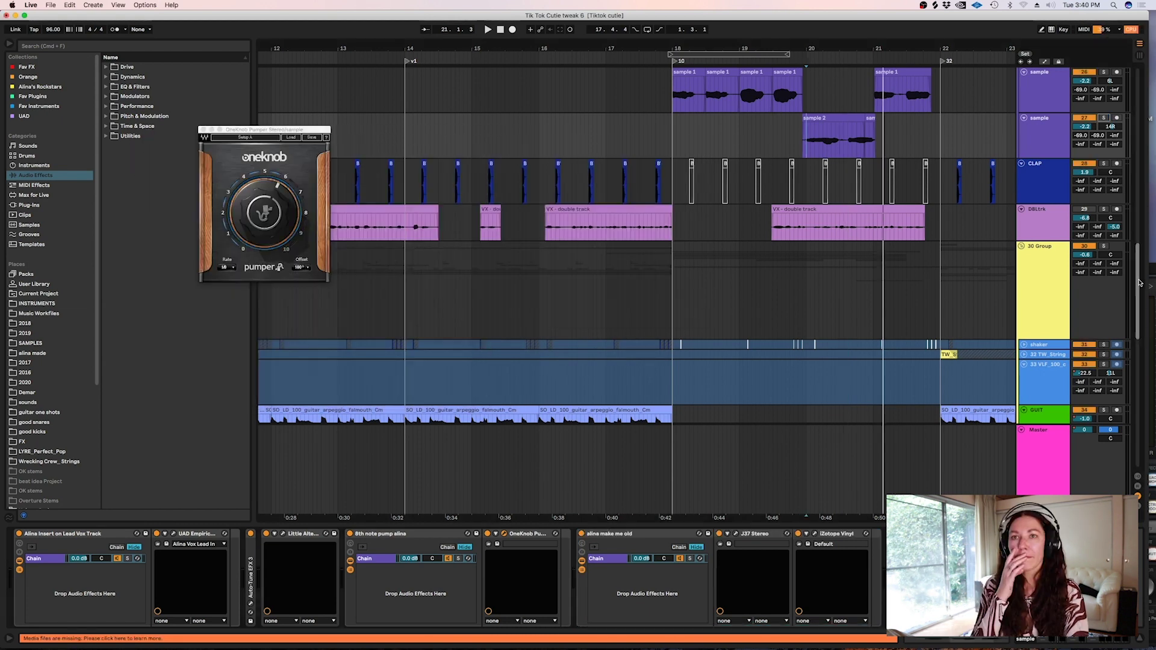
Step: Solo the party group and play its crowd sounds from bar 18
scroll(1106, 361, down, 10)
scroll(672, 296, up, 6)
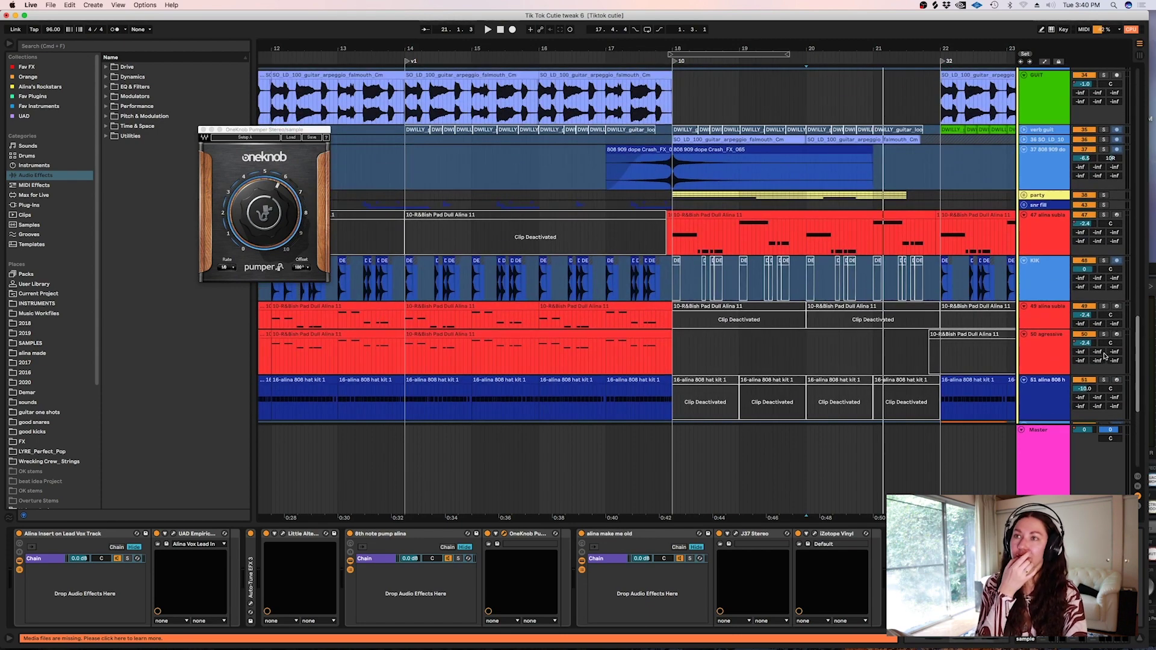
click(673, 296)
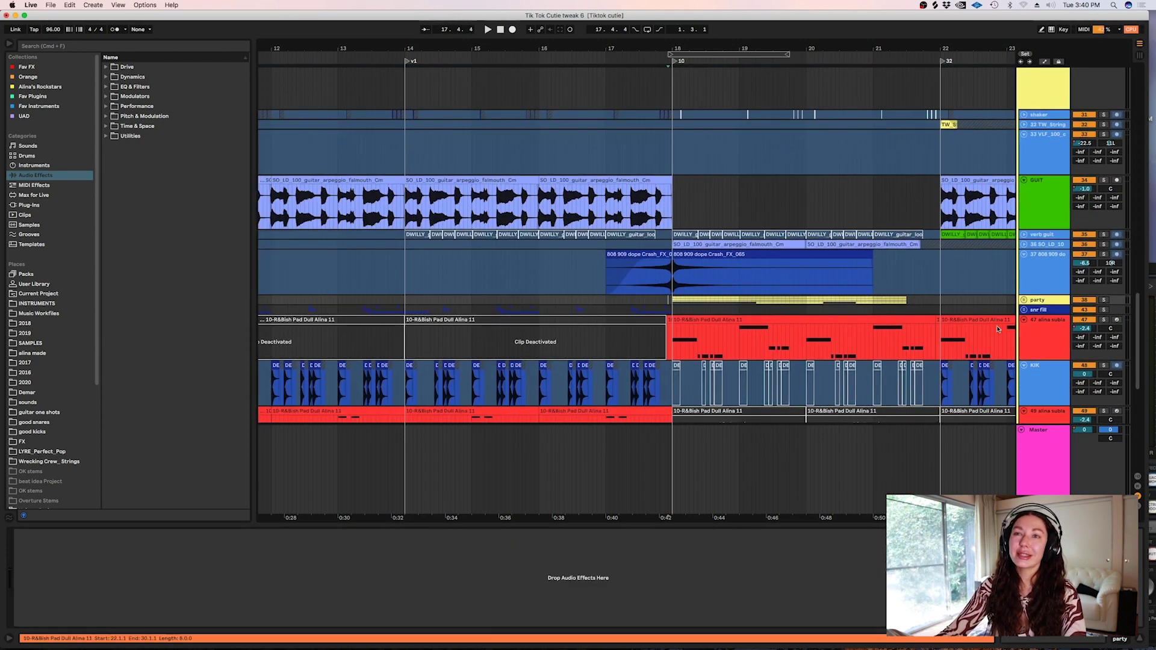
click(1105, 300)
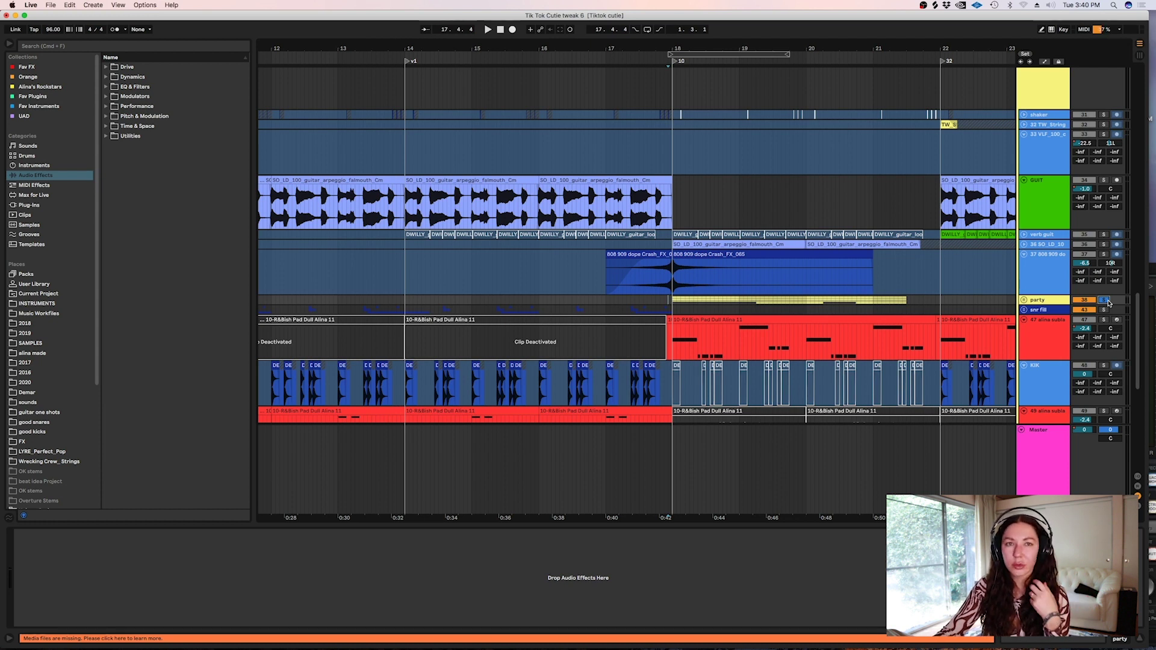
click(669, 301)
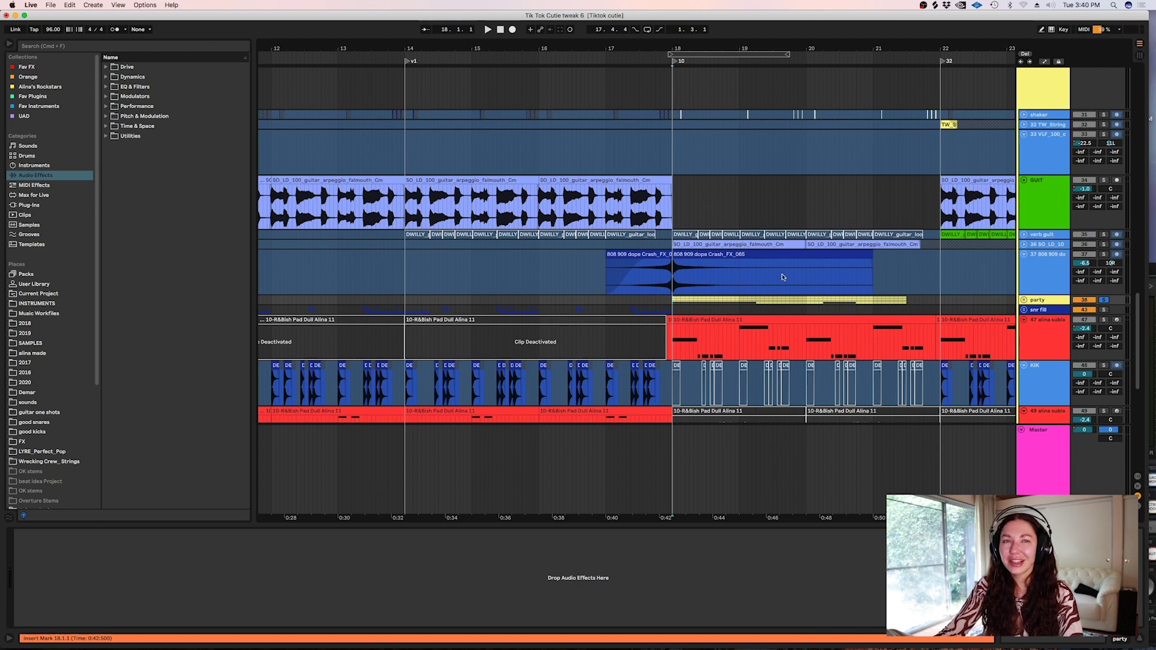
key(space)
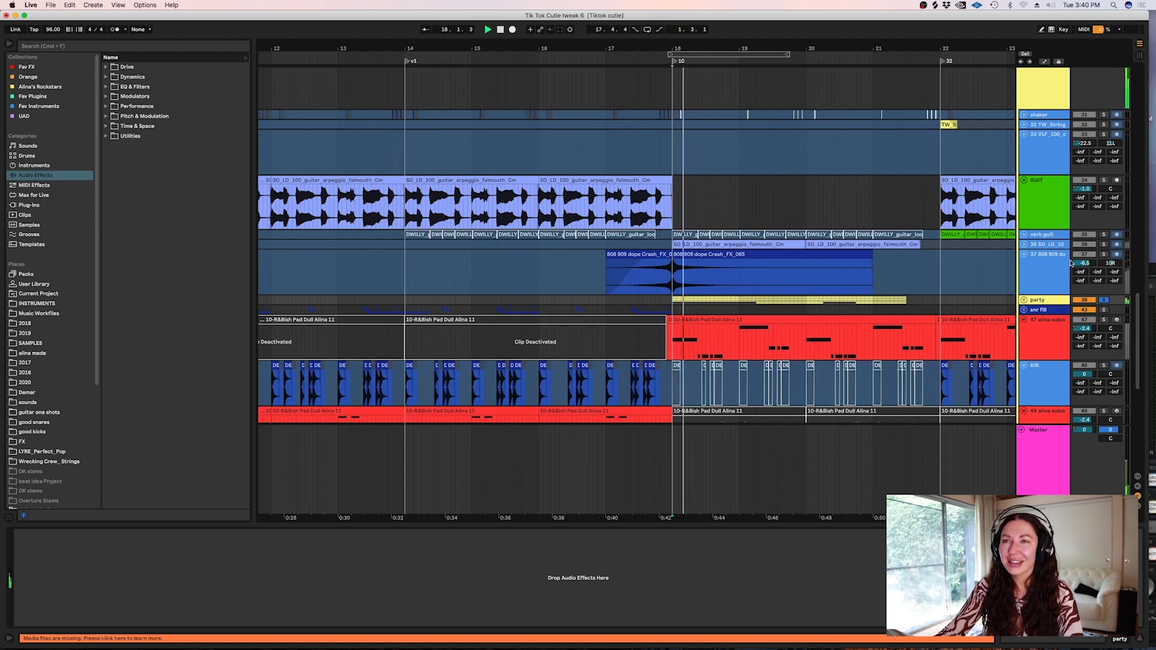
Step: Unfold the party group to show its crowd and splash clips, and play them
click(1024, 301)
scroll(1142, 337, down, 5)
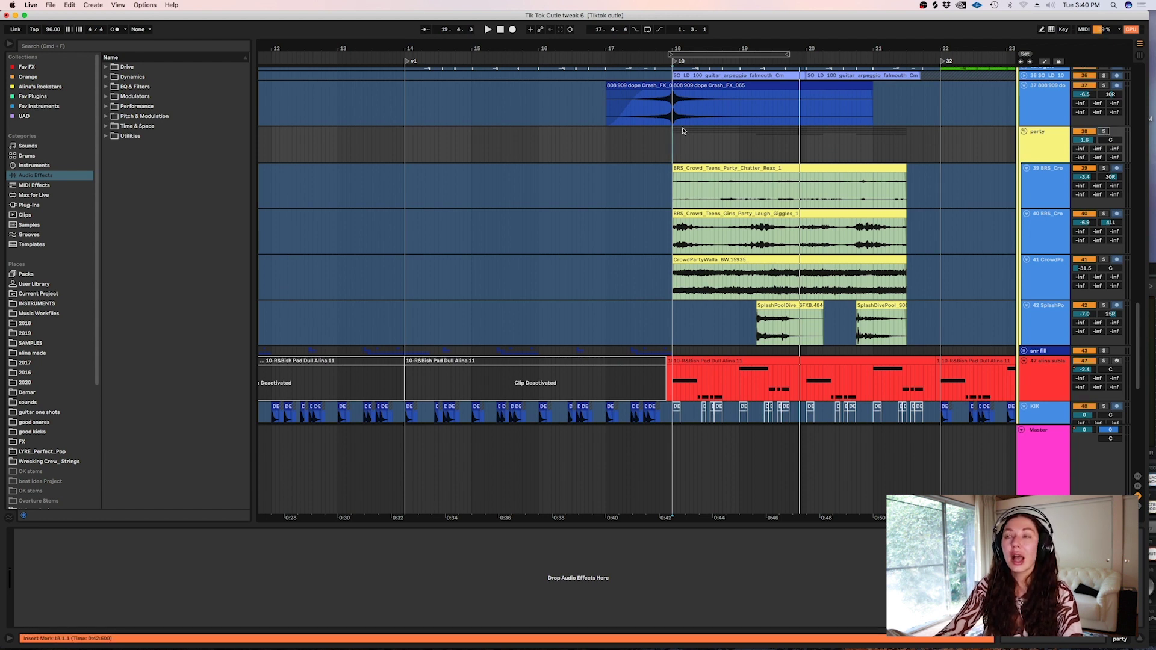
key(space)
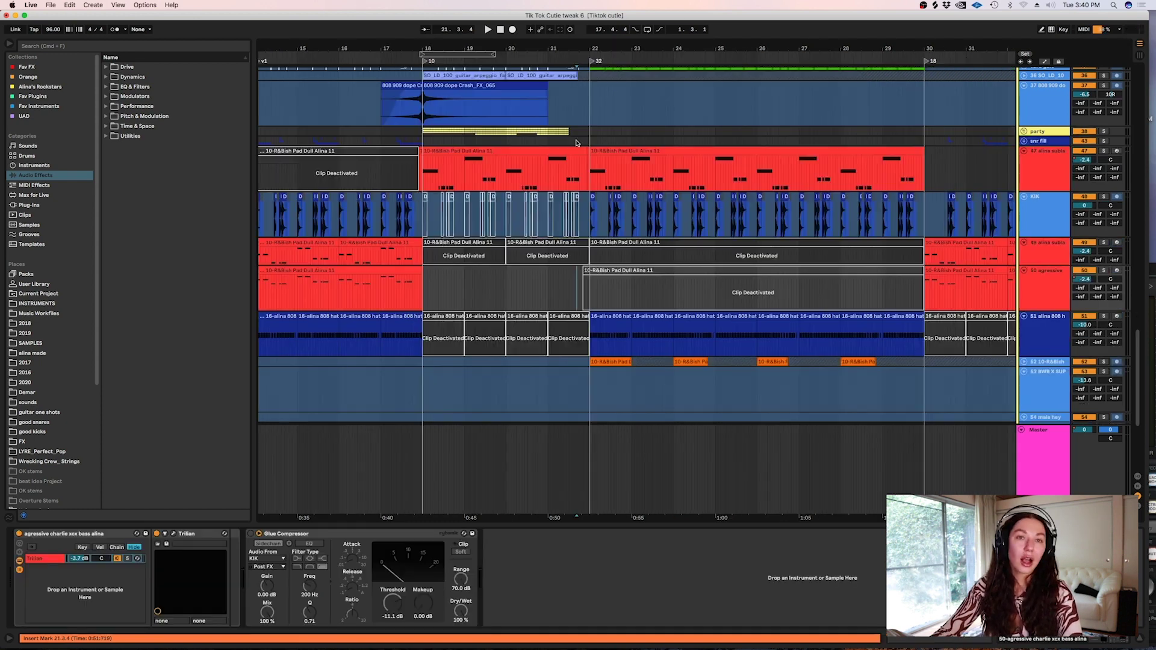
Step: Play the full arrangement from just before bar 22 while looking through the lower tracks
click(576, 142)
key(space)
drag(1138, 348, 1142, 411)
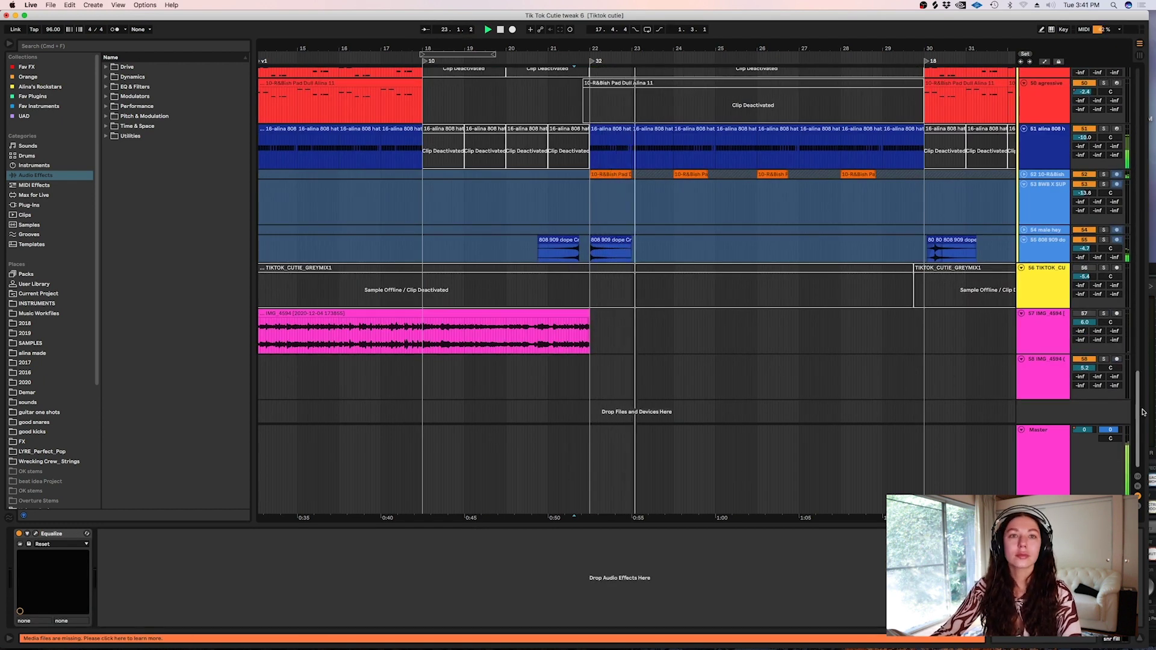
drag(1143, 411, 1136, 303)
scroll(1105, 241, down, 10)
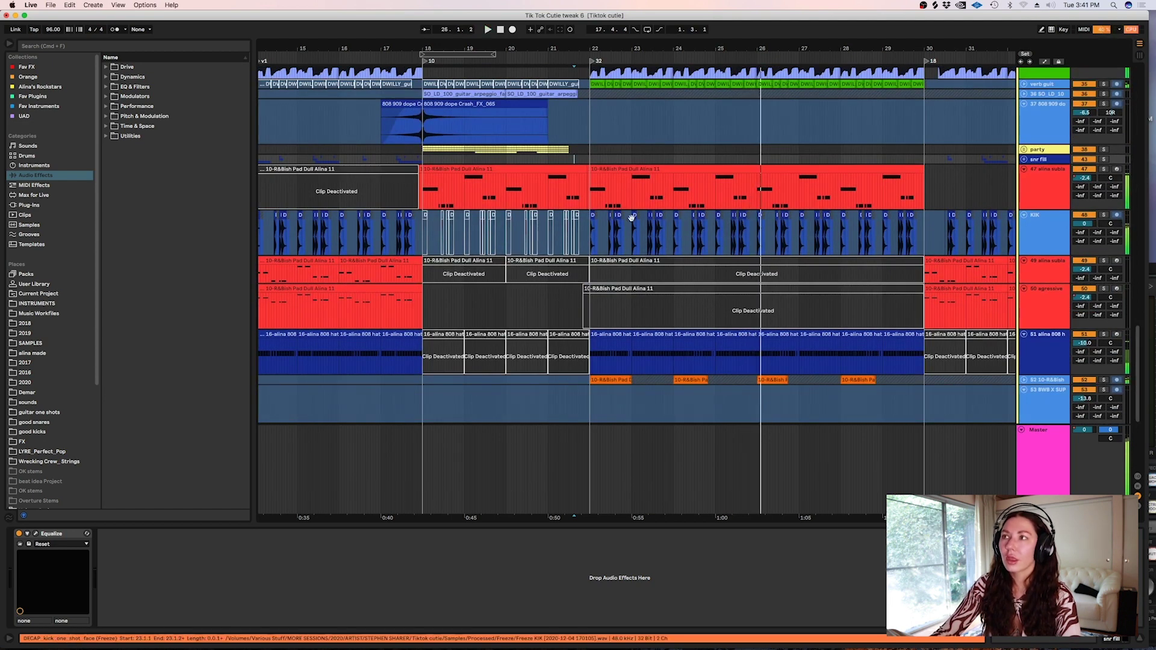
Step: Play the verse bass part of sublab track 49 from around bar 17
click(582, 200)
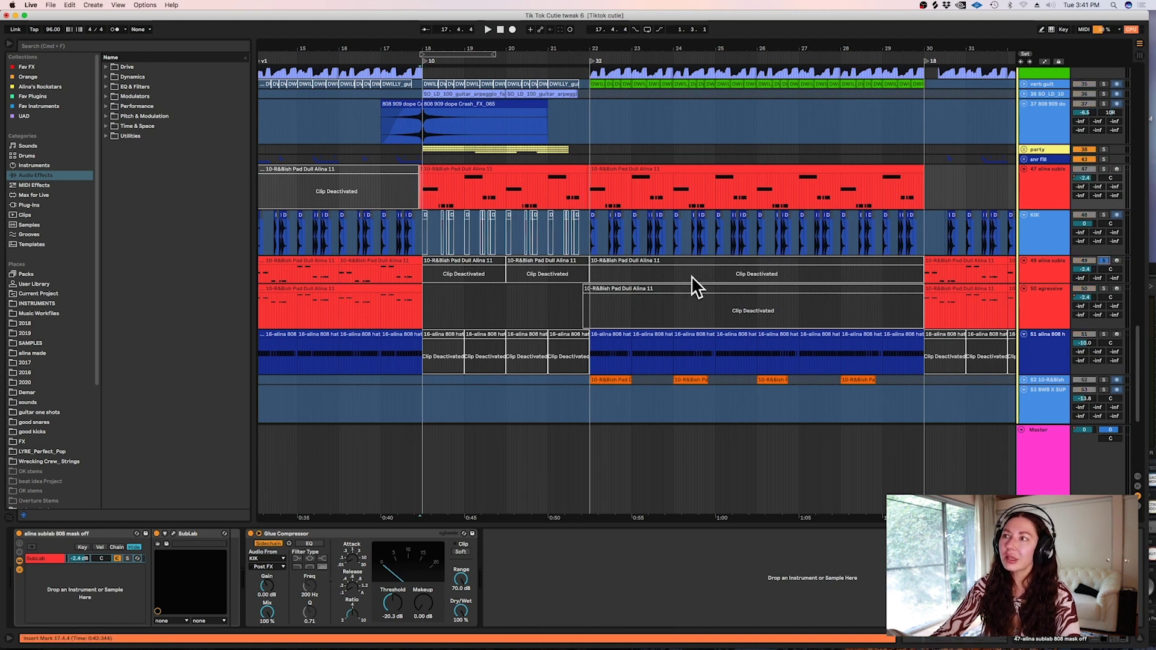
click(380, 272)
key(space)
key(space)
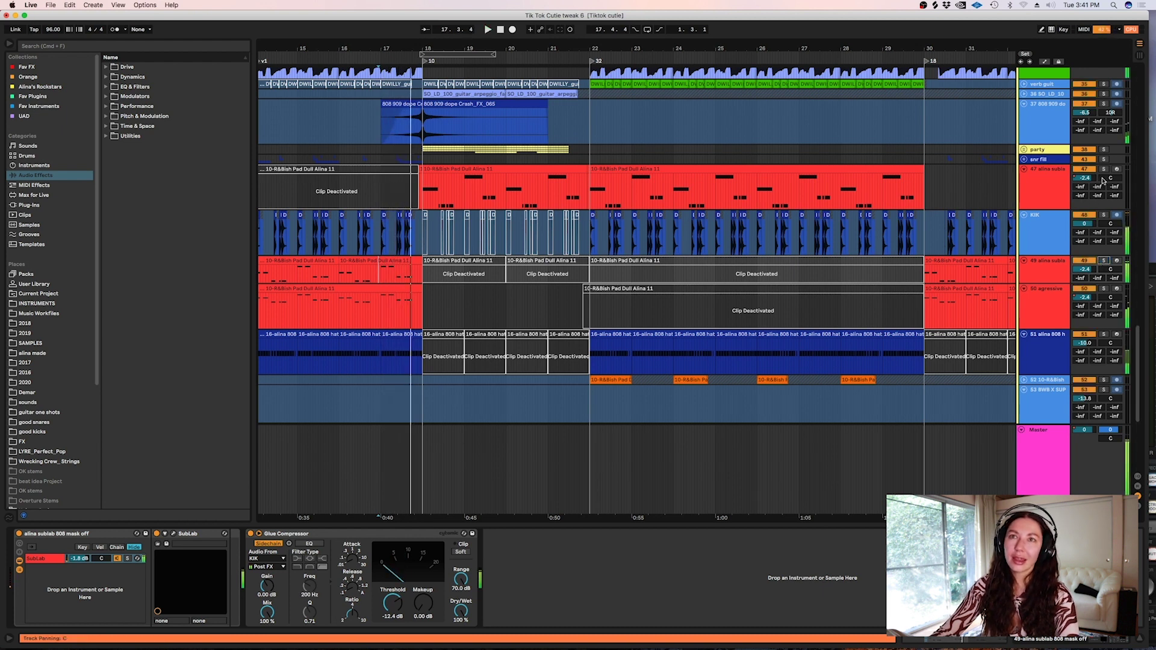
Step: Play the bass part of sublab track 47 from just before bar 18, for comparison with track 49
click(420, 203)
key(space)
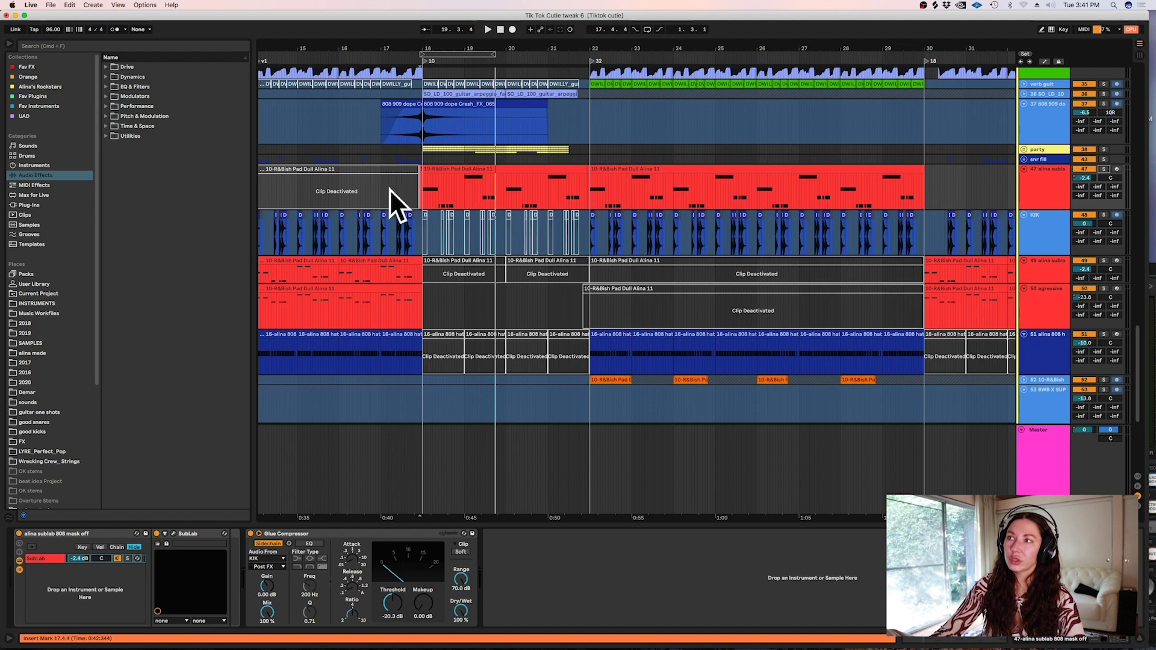
click(422, 192)
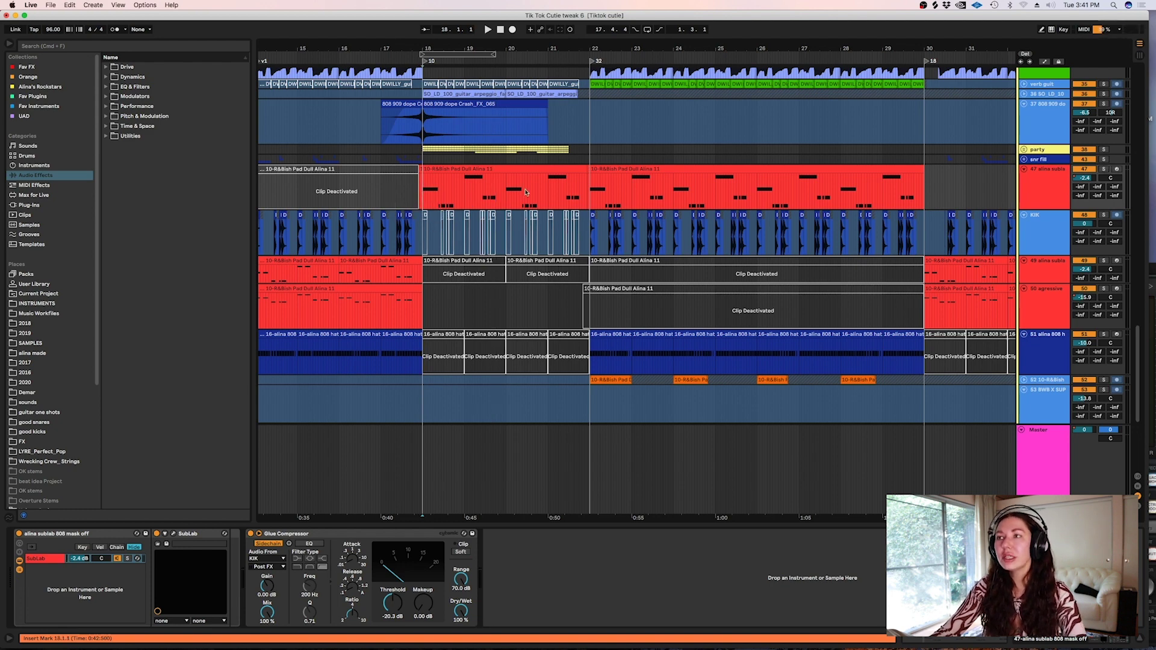
Step: Unfold R&Bish pad track 52, solo it, and play its first clip at bar 22
click(590, 237)
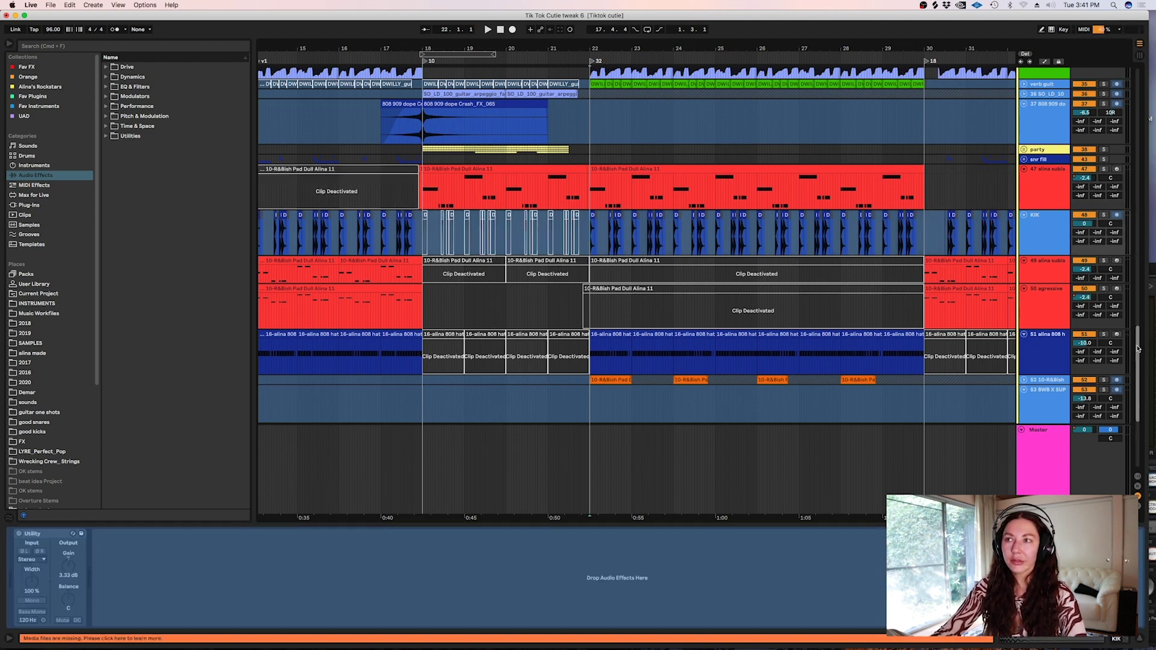
scroll(1137, 341, down, 5)
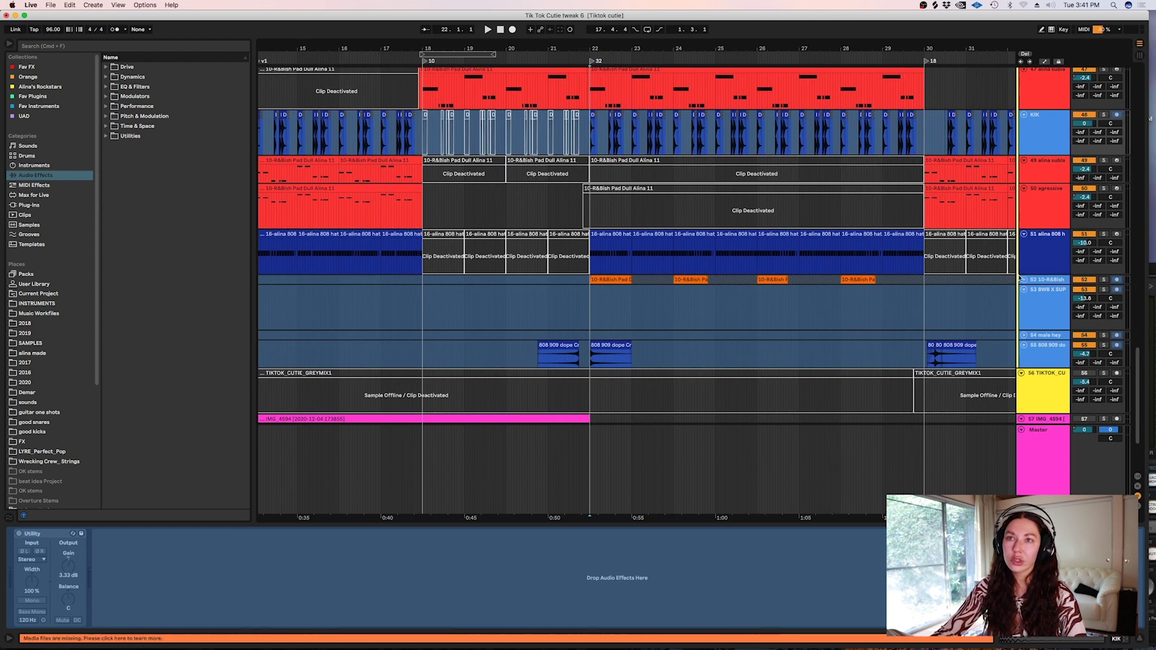
click(1023, 279)
click(620, 285)
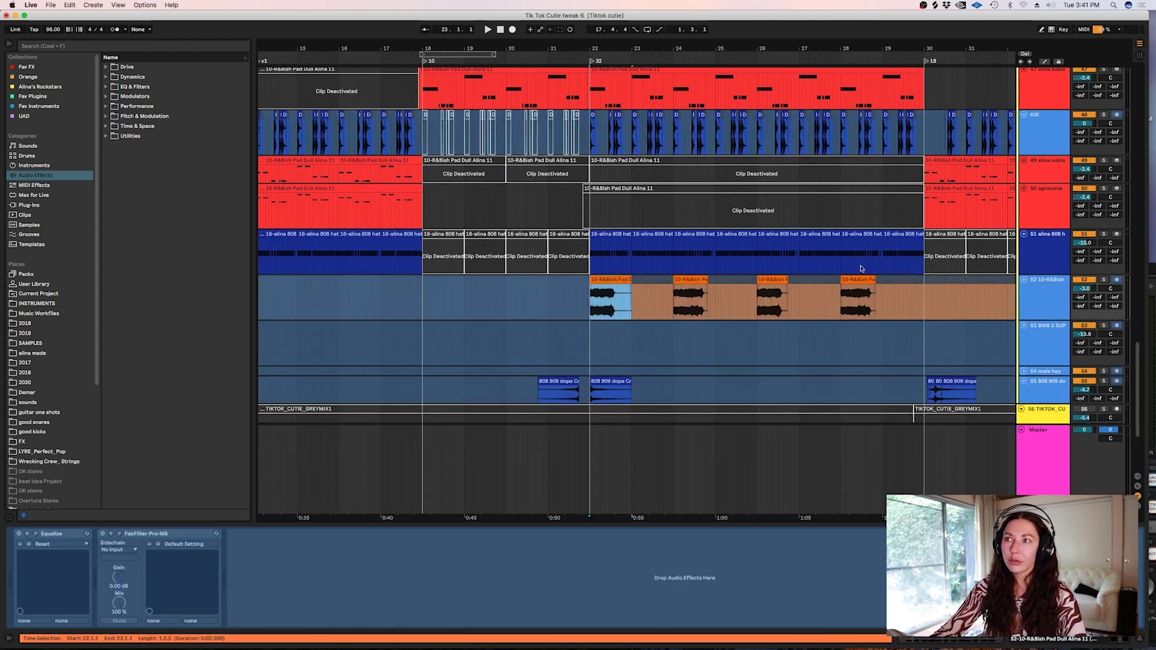
click(1103, 279)
key(space)
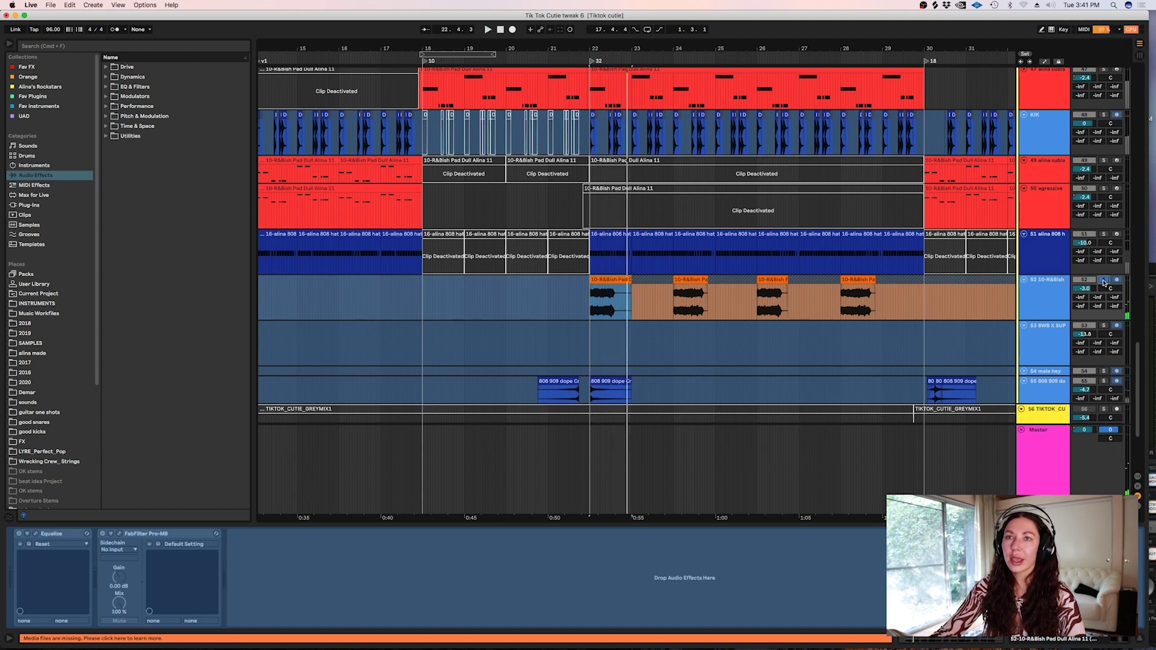
Step: Play the R&Bish pad clip at bar 22 within the full mix, and set the playback start to 21.4.1
click(619, 282)
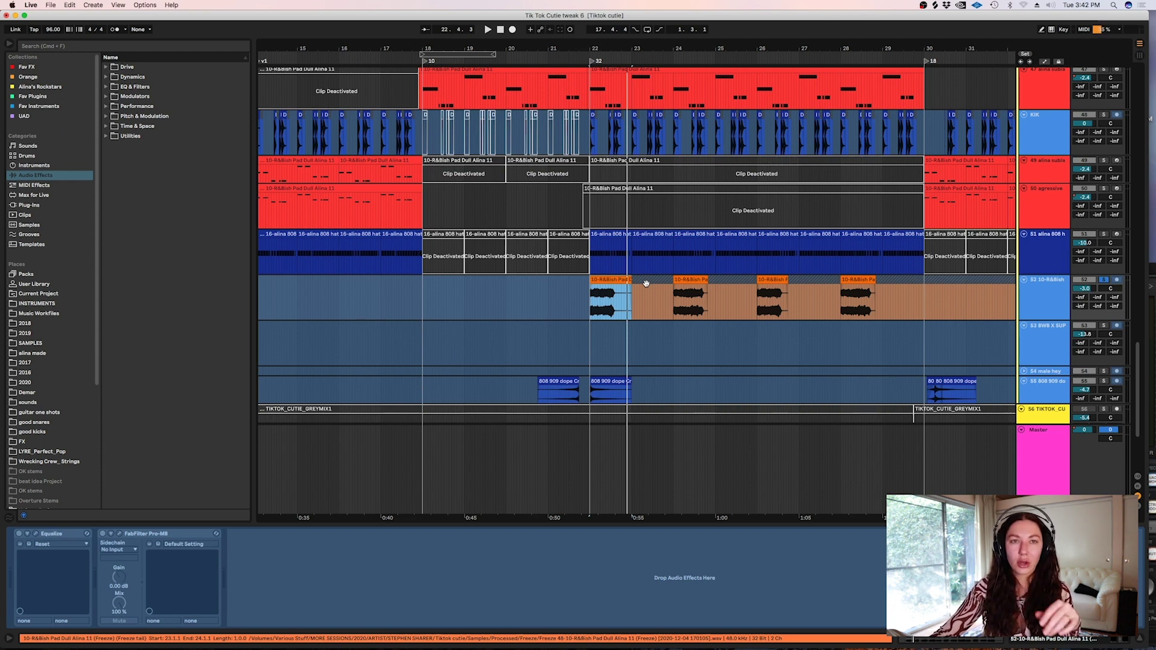
key(space)
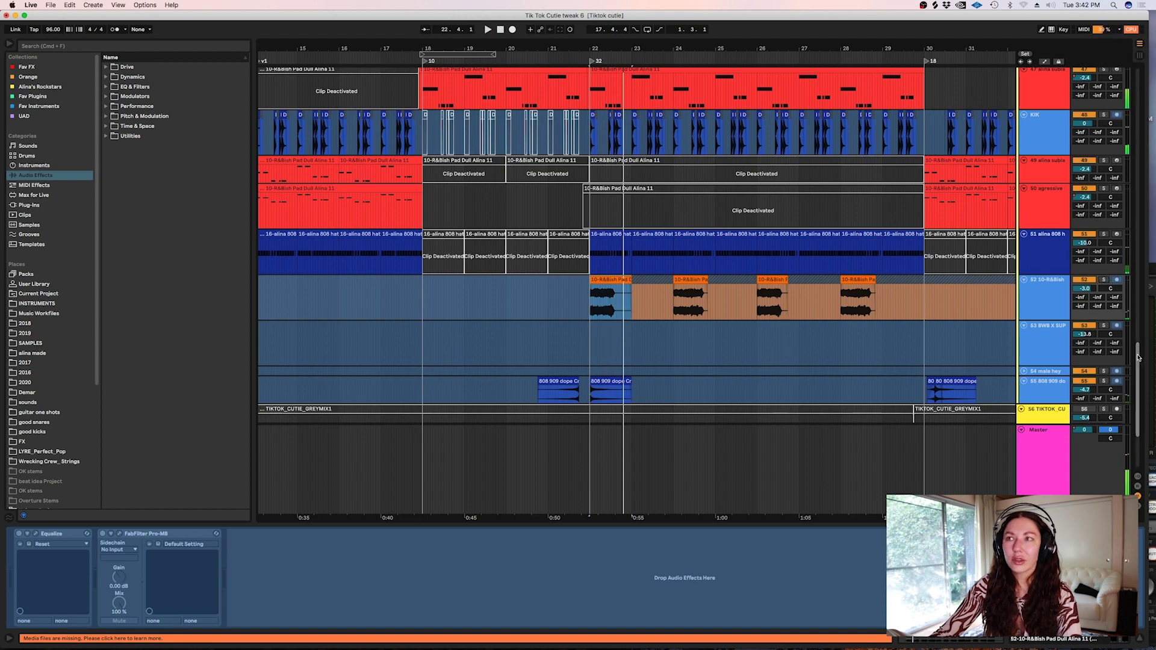
scroll(1135, 379, down, 5)
click(655, 180)
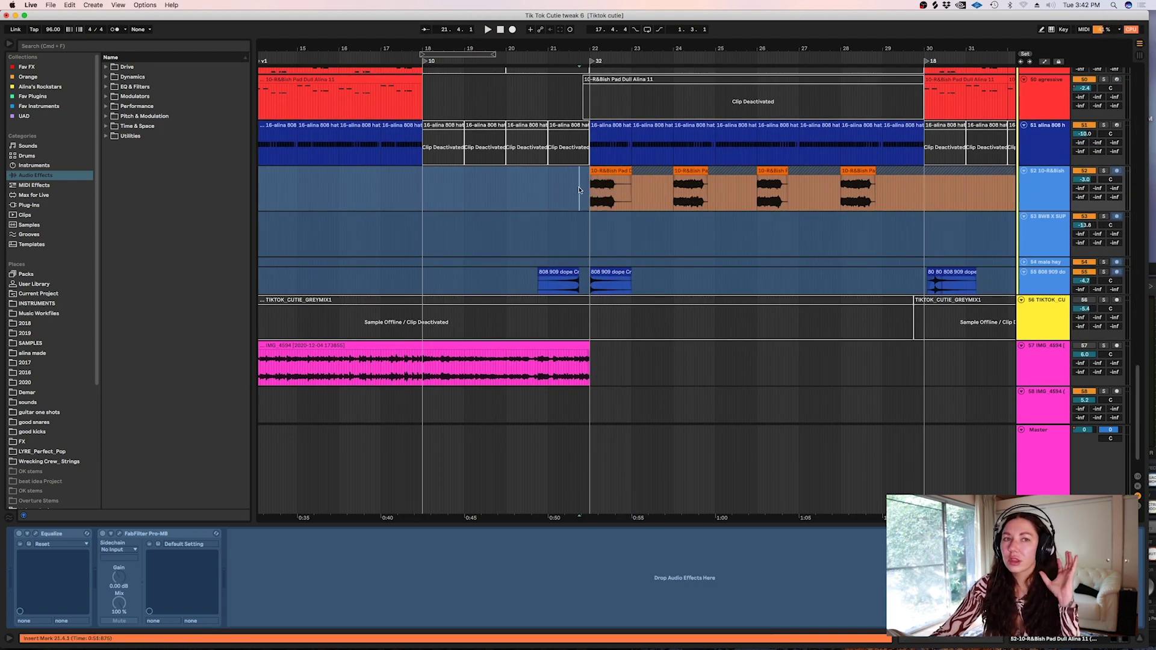
Step: Zoom the arrangement out to show the neighbouring sections and set the playback start to bar 14 at v1
drag(1136, 395, 1106, 312)
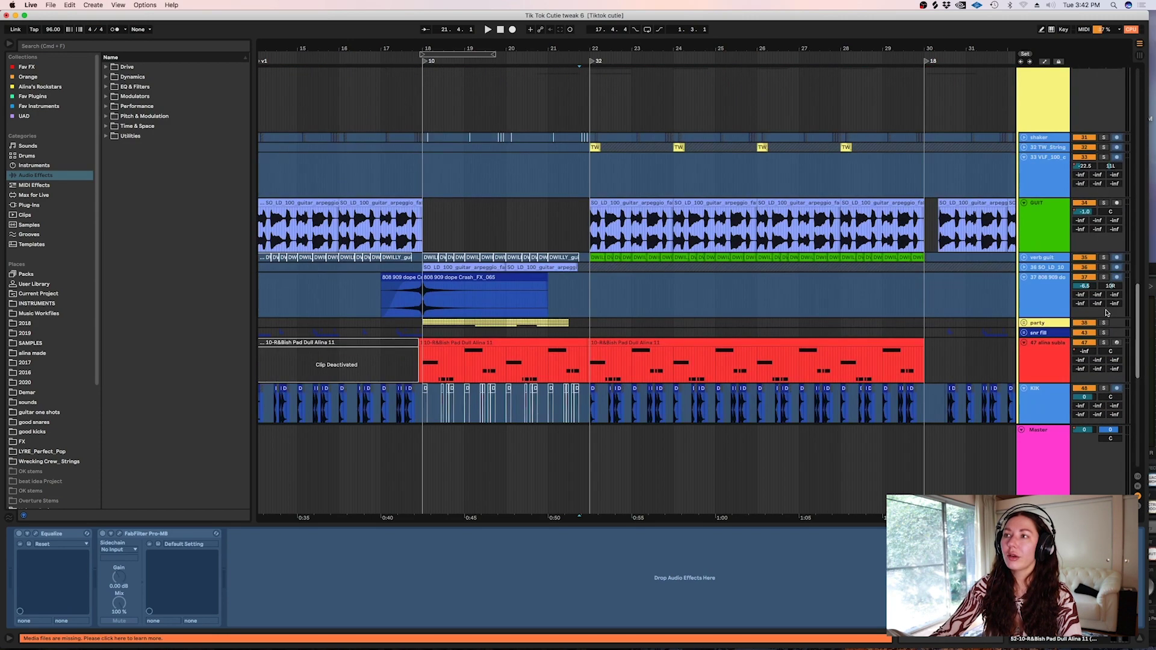
click(707, 295)
key(minus)
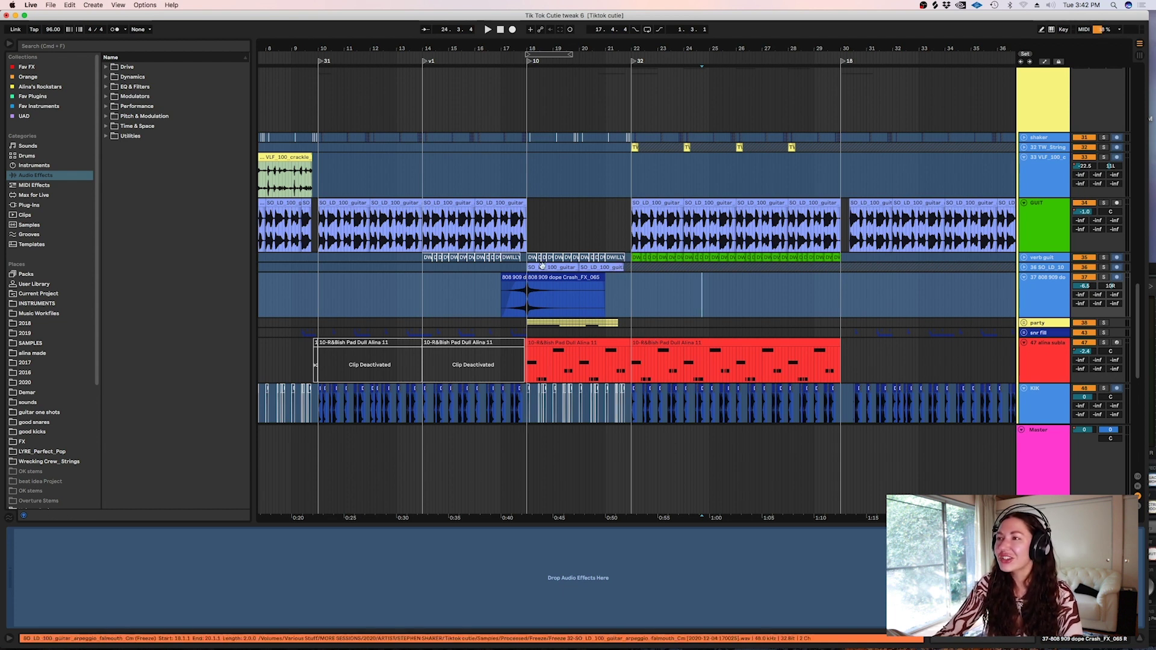
click(421, 331)
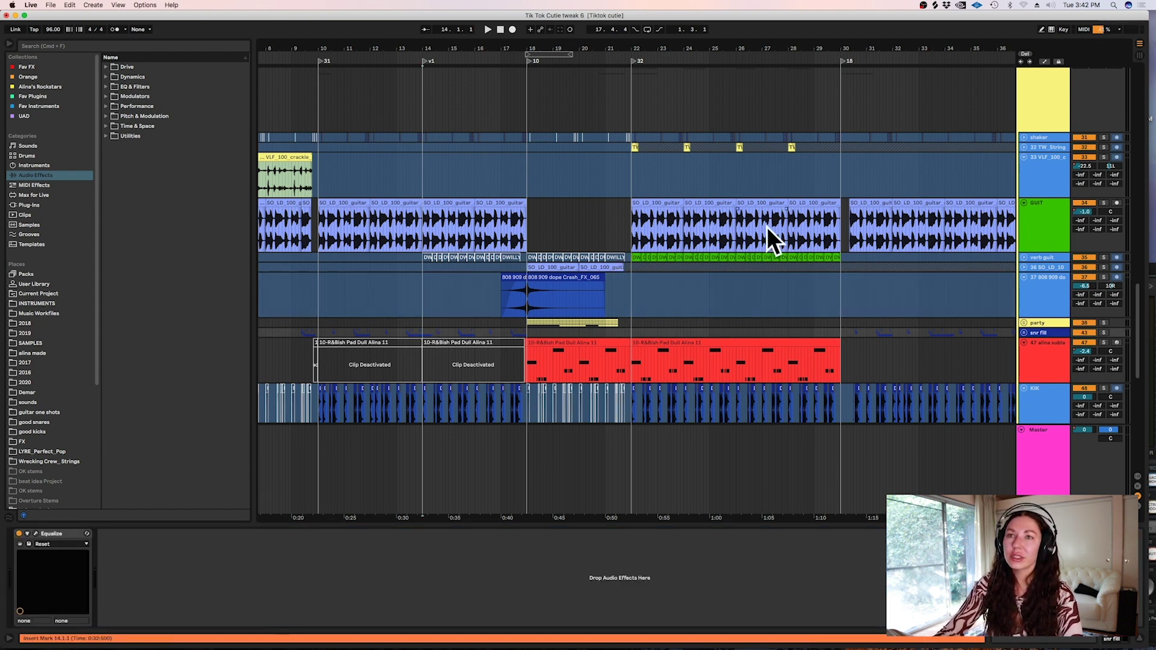
Step: Unfold the verb guit track and play the full mix from the start of its green clips at bar 22
click(1023, 257)
click(635, 227)
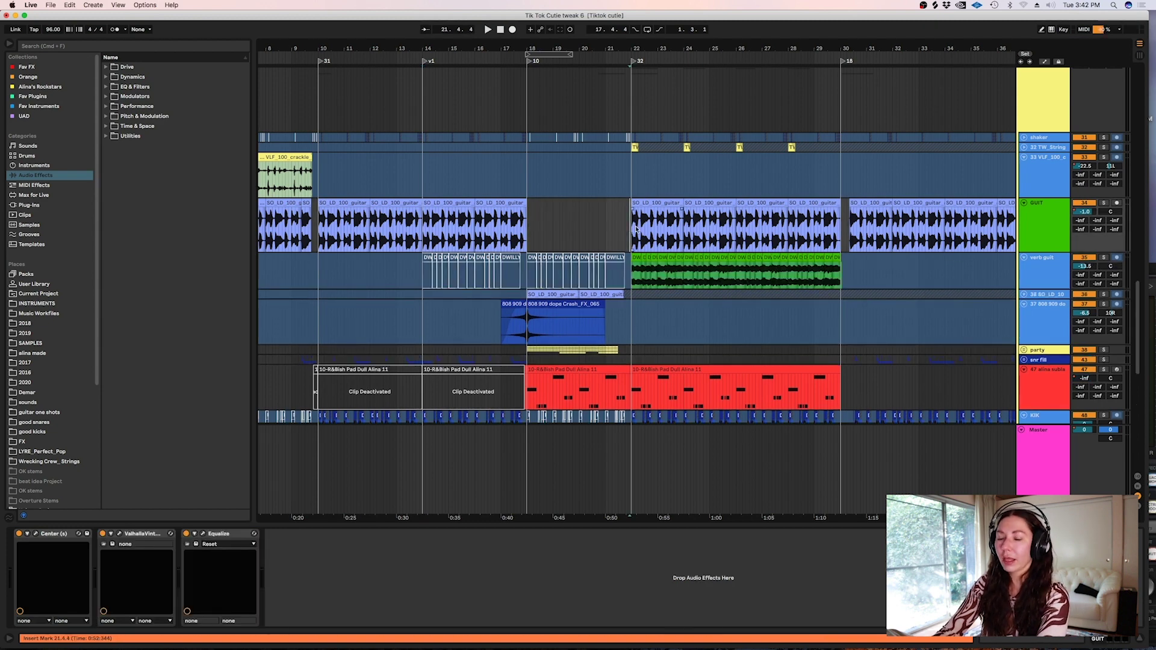
scroll(635, 227, up, 3)
click(630, 227)
key(space)
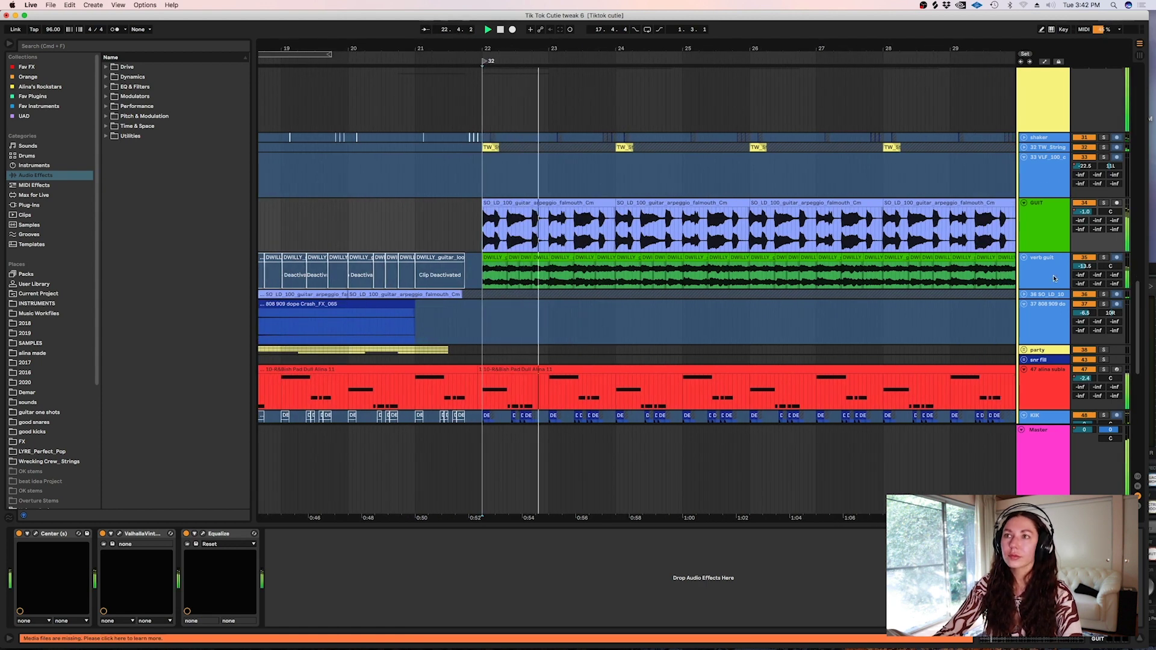
Step: Solo the verb guit track, show its effect chain, and play it together with the soloed GUIT track from bar 22
click(1105, 258)
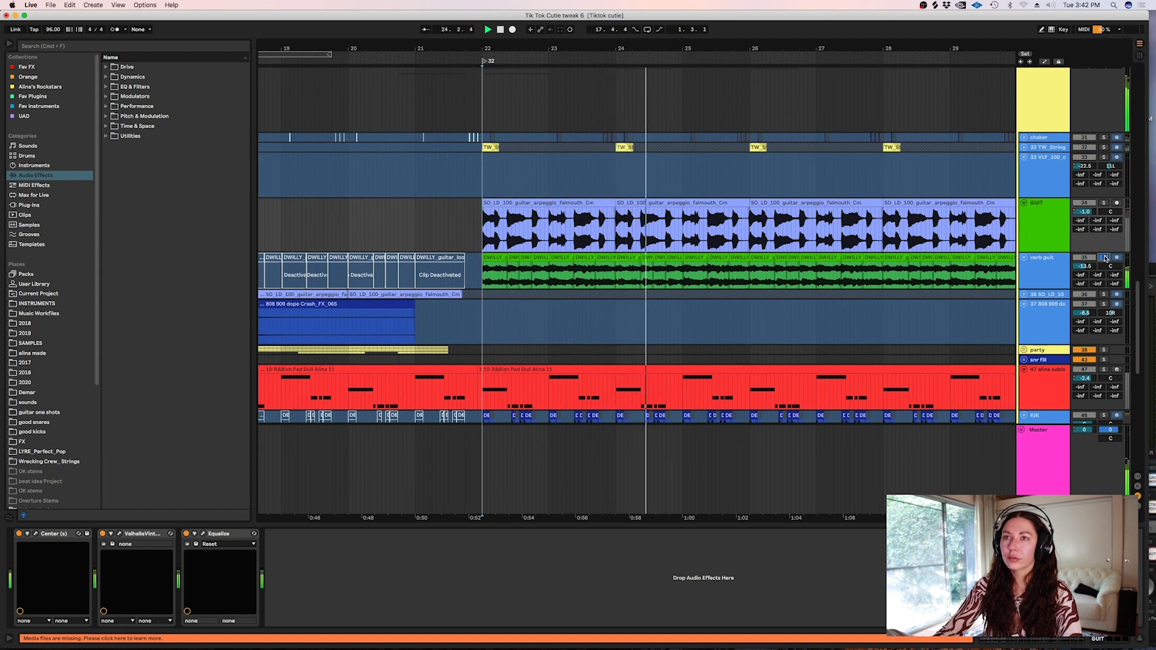
click(1036, 275)
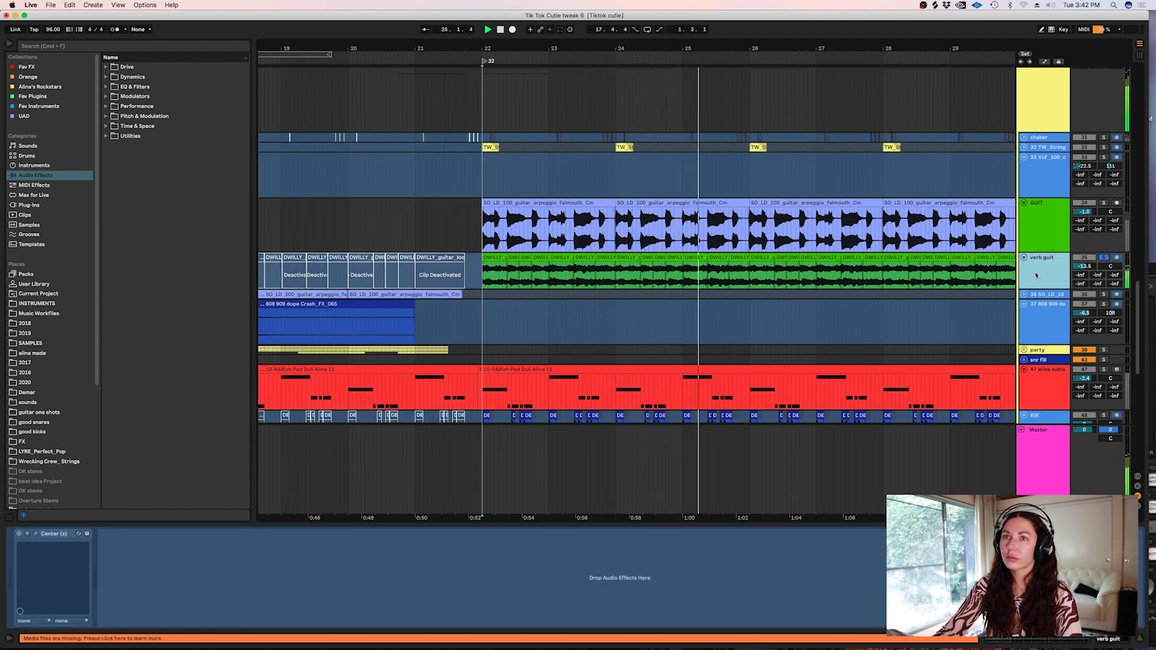
click(1104, 203)
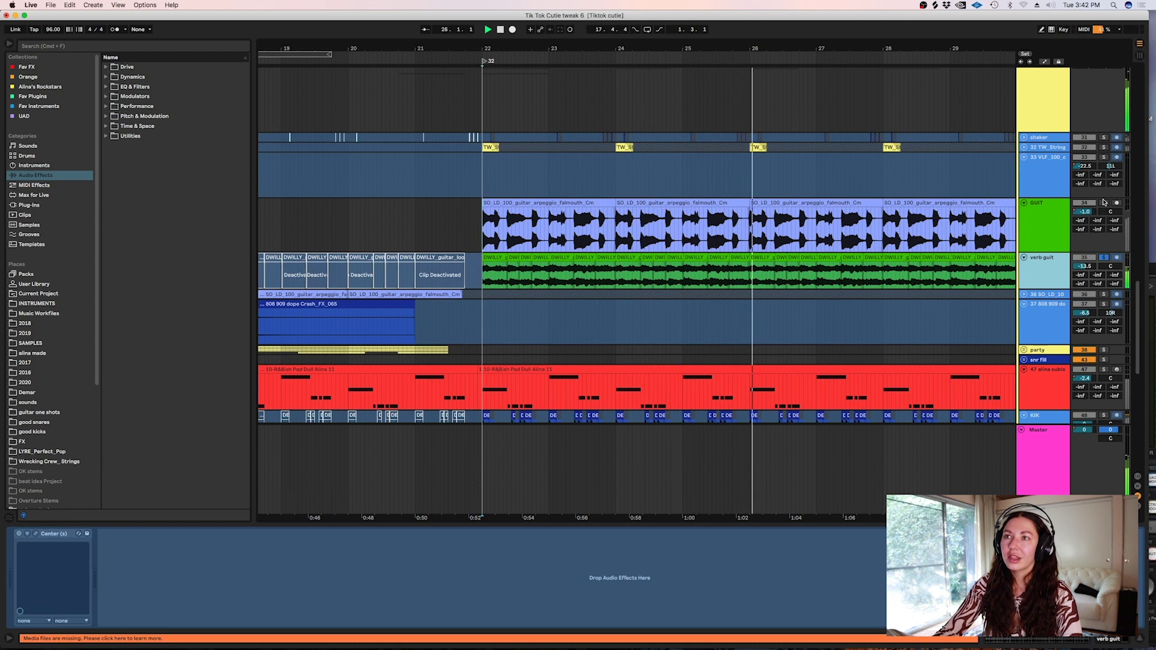
click(482, 242)
key(space)
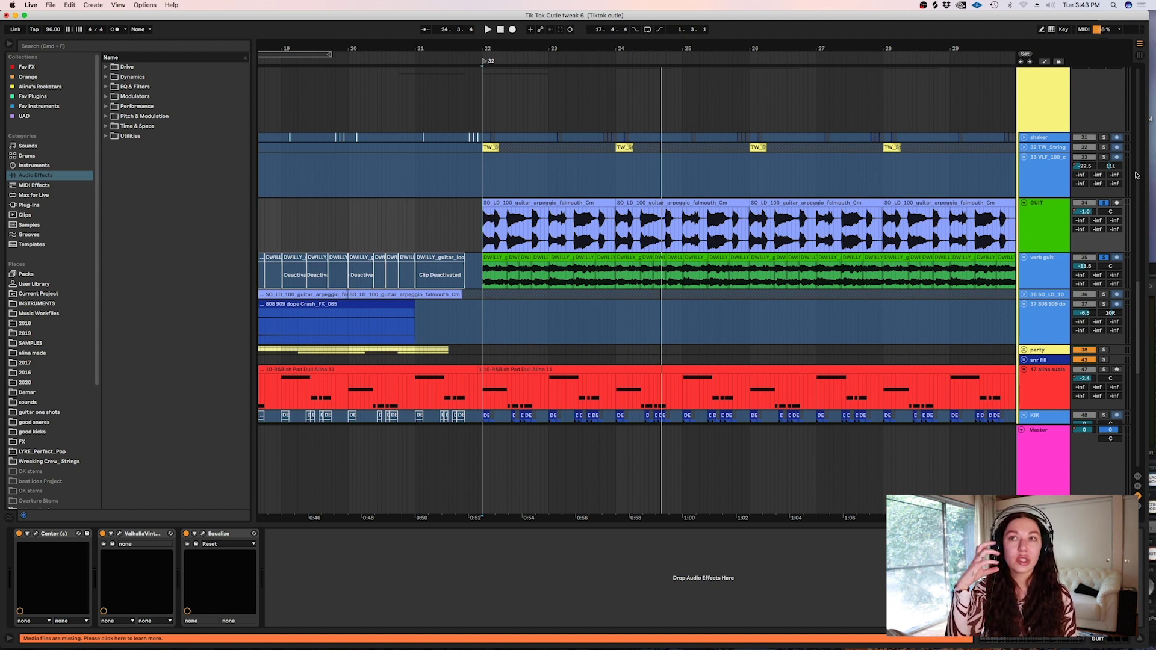
Step: Take verb guit out of solo and replay the mix from 22.1.1, toggling the track's activation to compare with and without it
click(1103, 259)
click(480, 239)
click(481, 239)
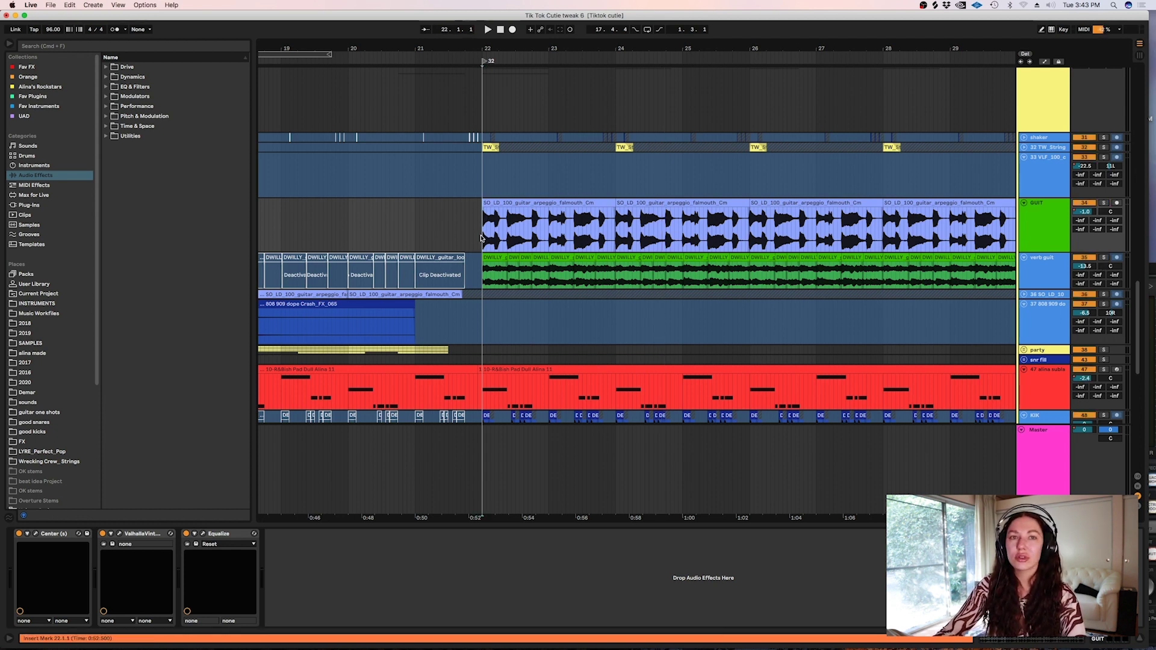
click(1080, 260)
key(space)
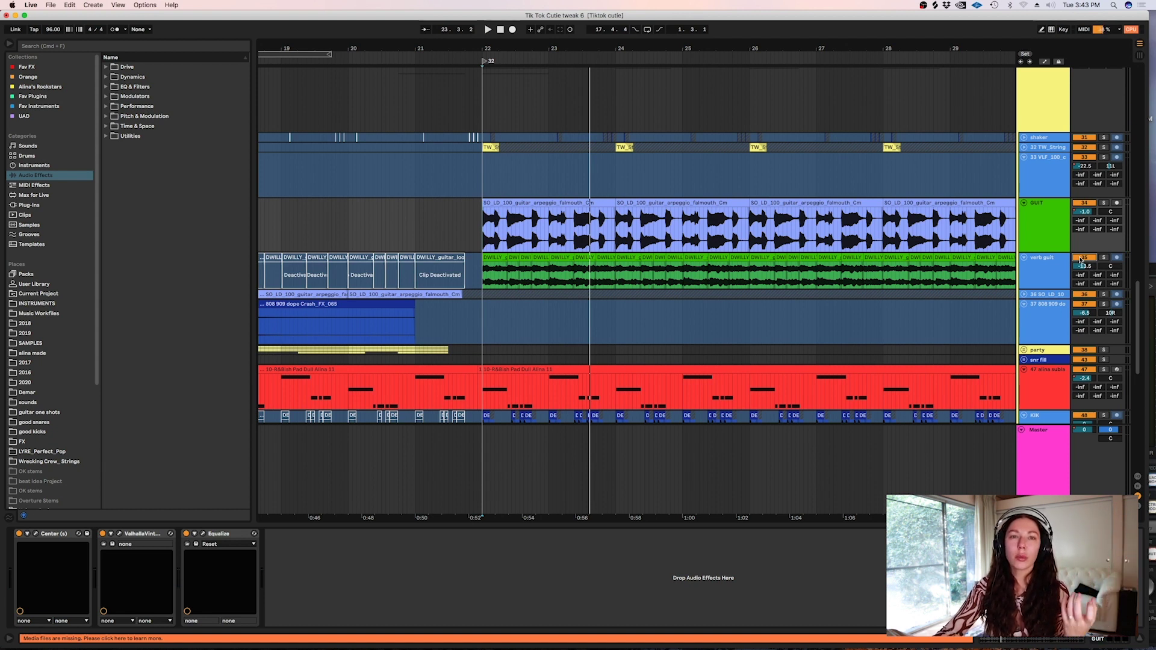
key(space)
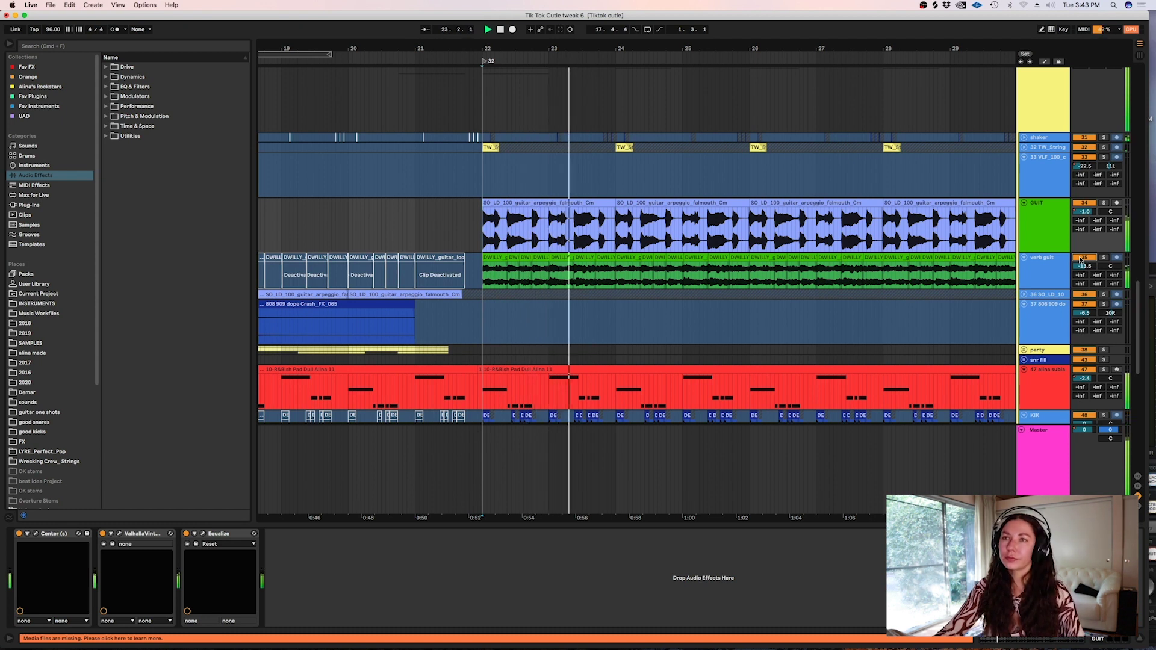
key(space)
Step: Show the effect chain of the verb guit track while switching its solo on and off
click(1045, 264)
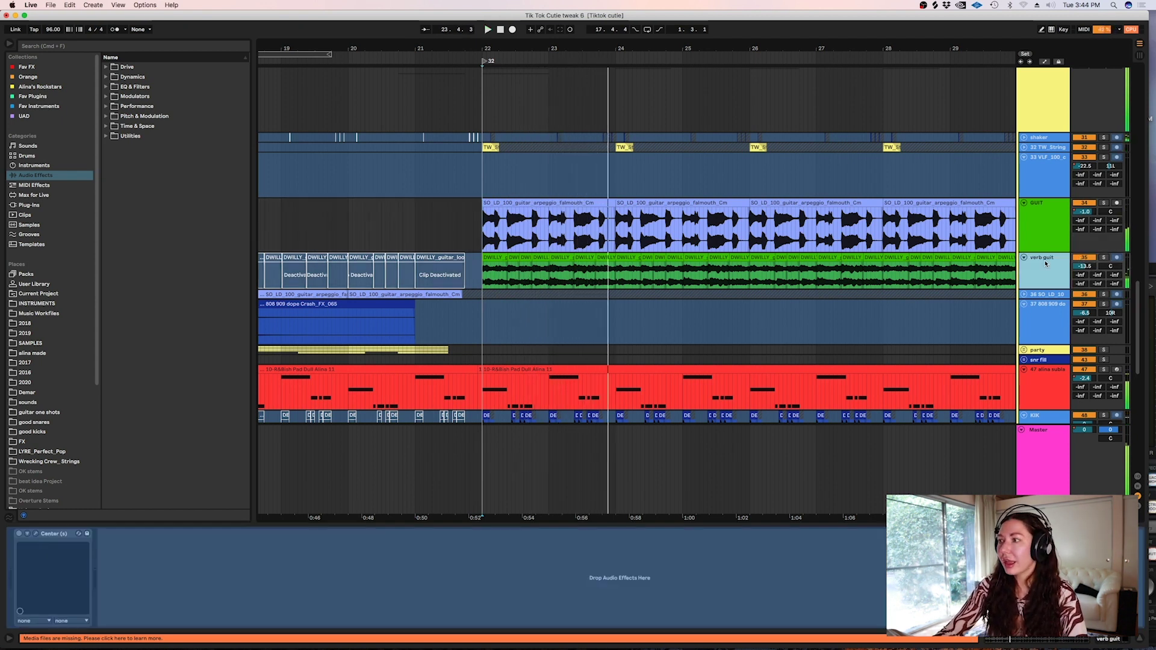
click(1103, 257)
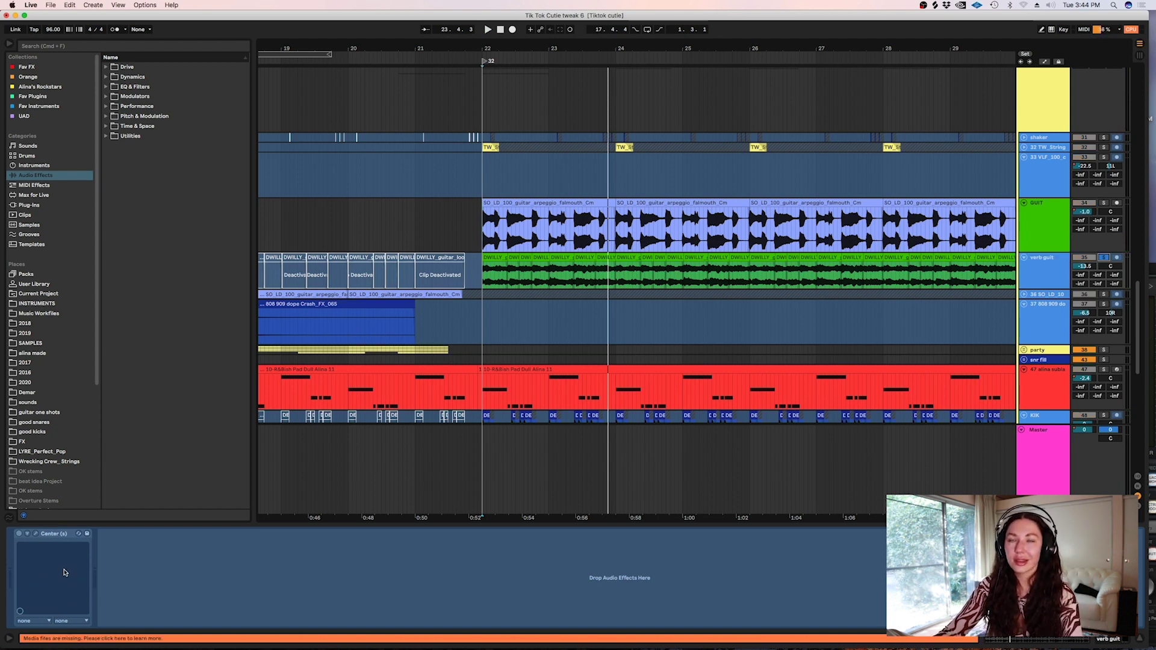
click(1103, 257)
Step: Play the transition into the section at bar 30 from 29.3.3, near the end of the sublab track 47 bass clip
scroll(1134, 292, up, 3)
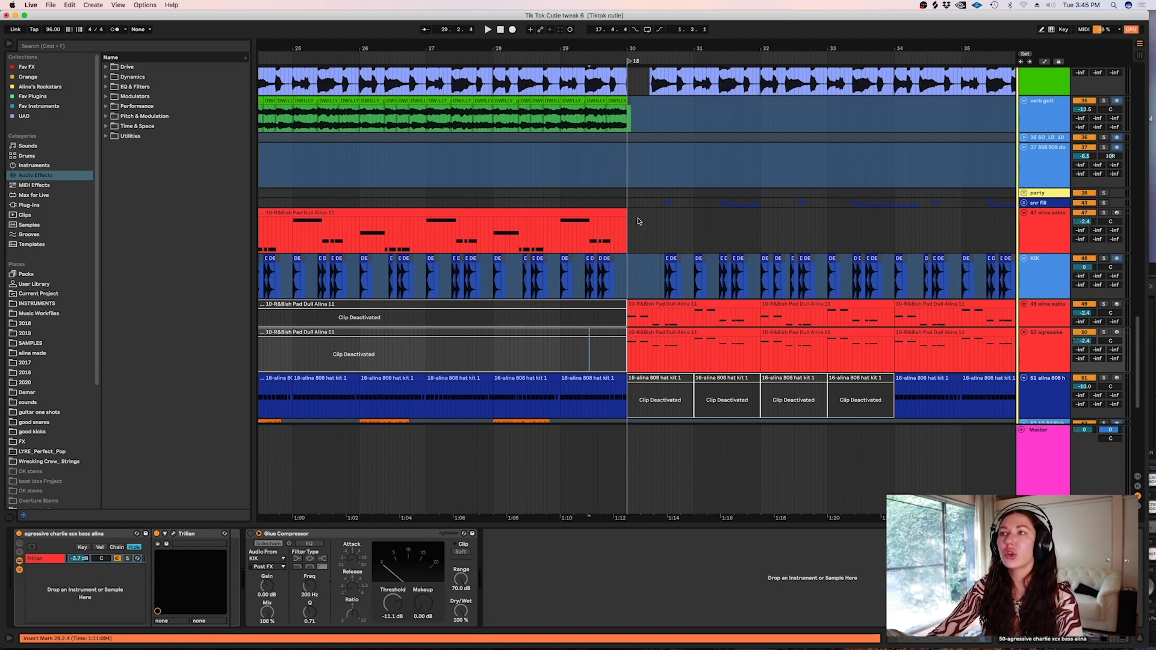
click(561, 232)
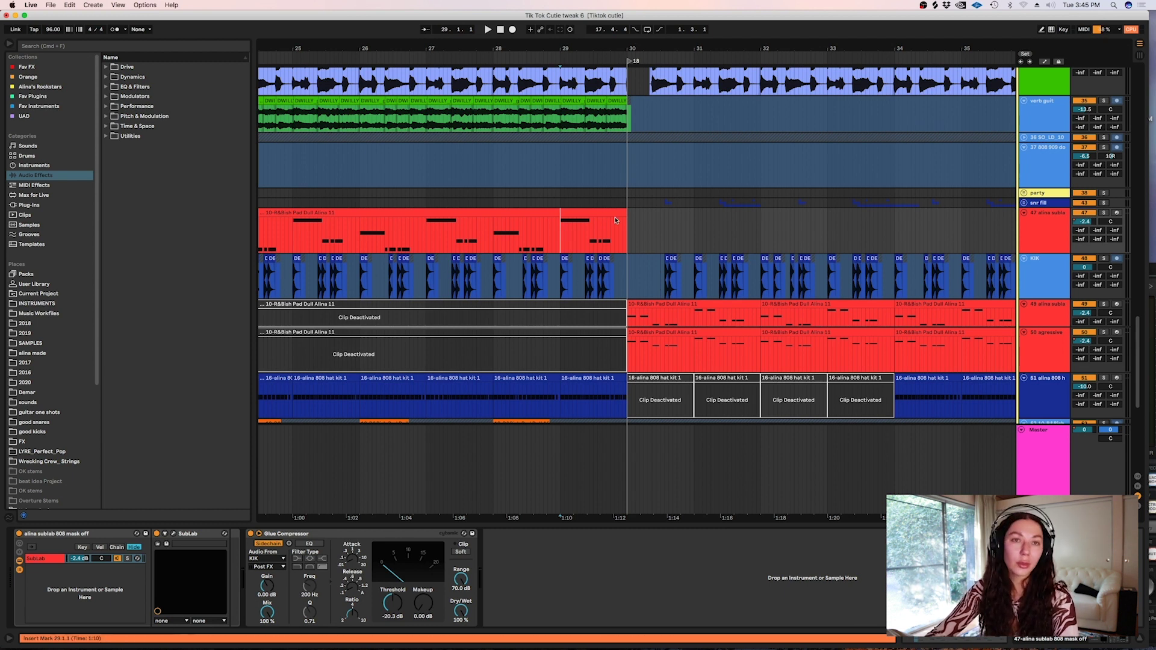
click(599, 240)
key(space)
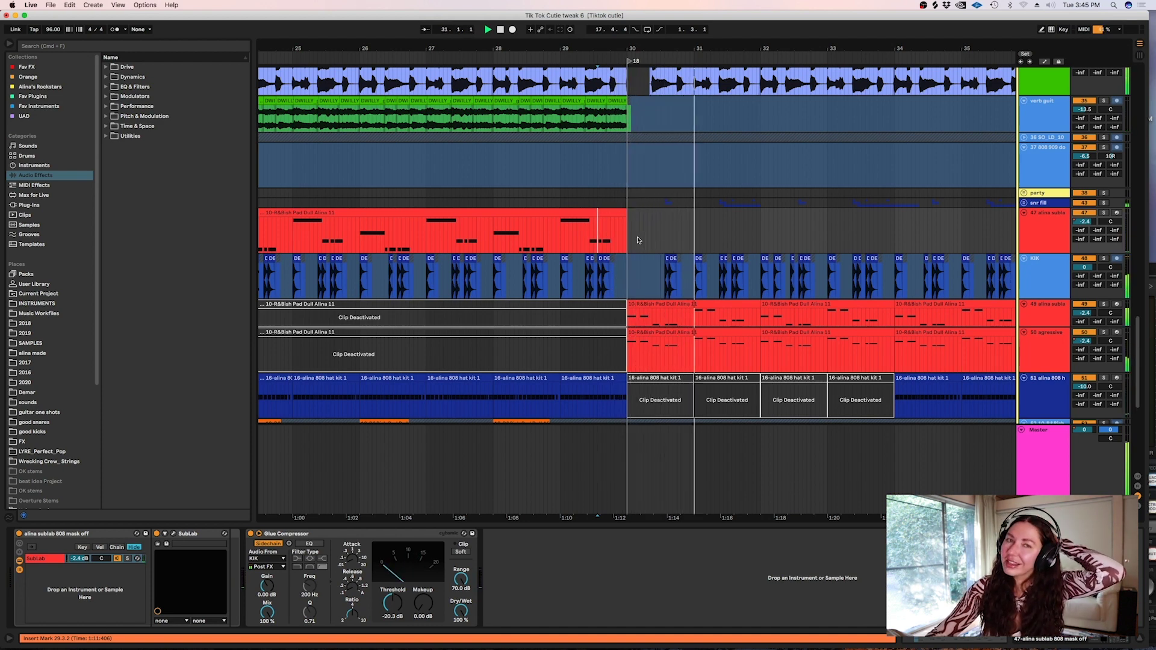
key(space)
Step: Select the gap after the track 47 bass clip around bar 30, and play the section opening from bar 30 at track 49
drag(626, 238, 661, 234)
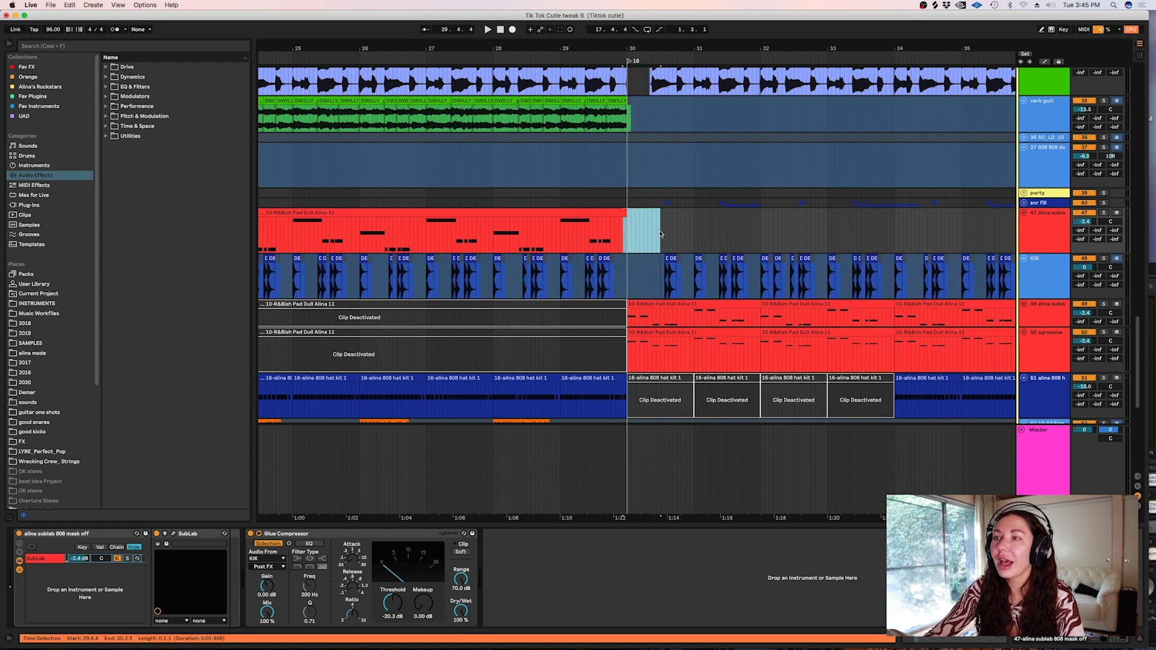
click(635, 320)
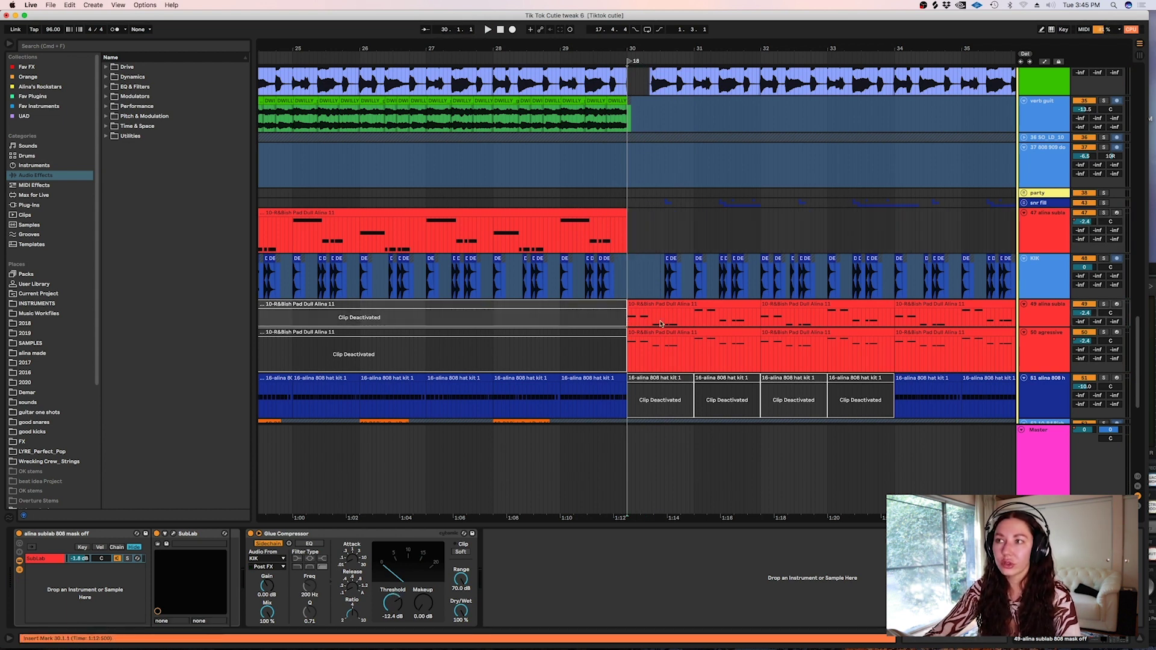
key(space)
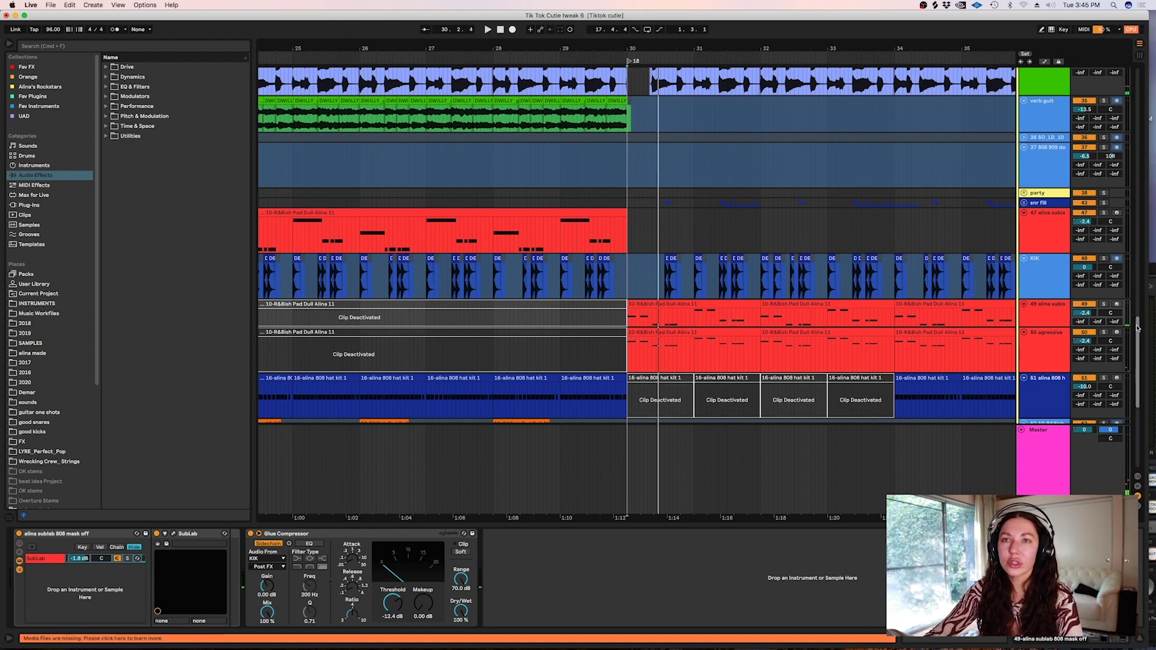
scroll(717, 241, down, 10)
key(space)
Step: Set the playback start to bar 30 on the 808 909 dope crash track 55 and look over the tracks above it
click(622, 256)
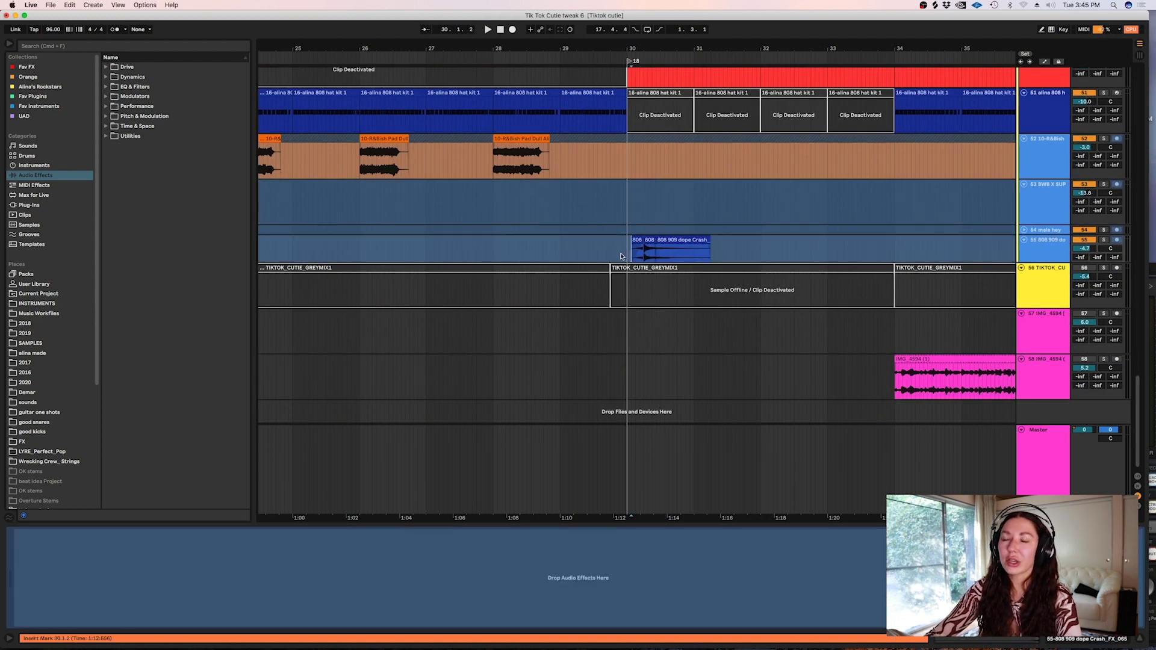
scroll(1091, 290, up, 20)
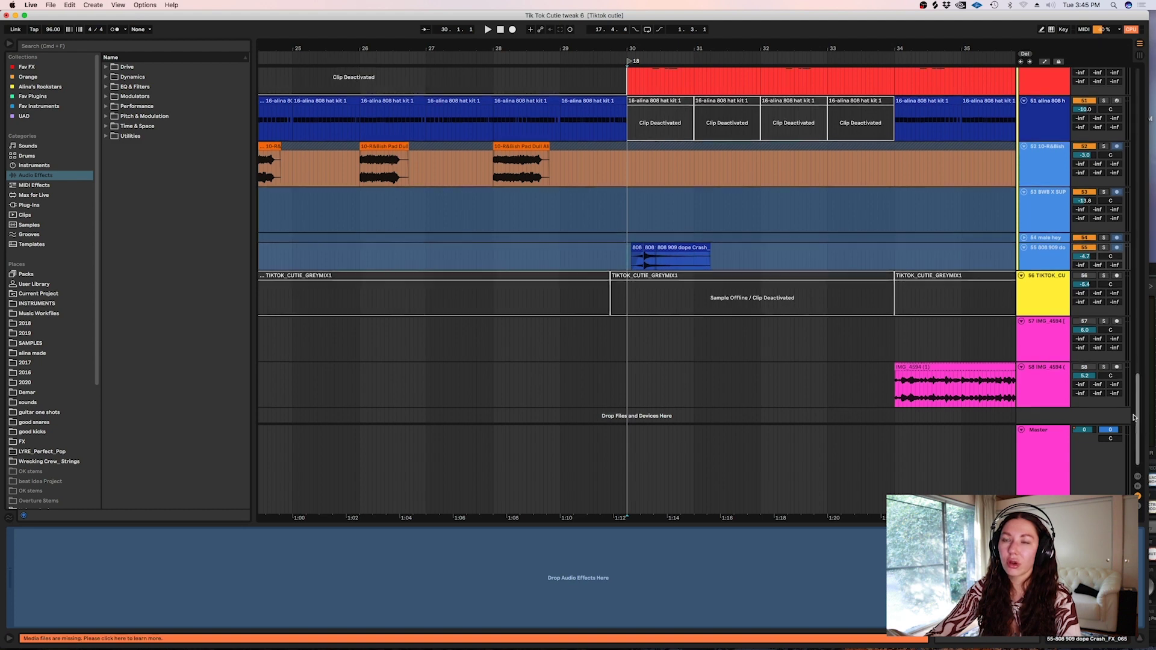
scroll(1090, 290, down, 10)
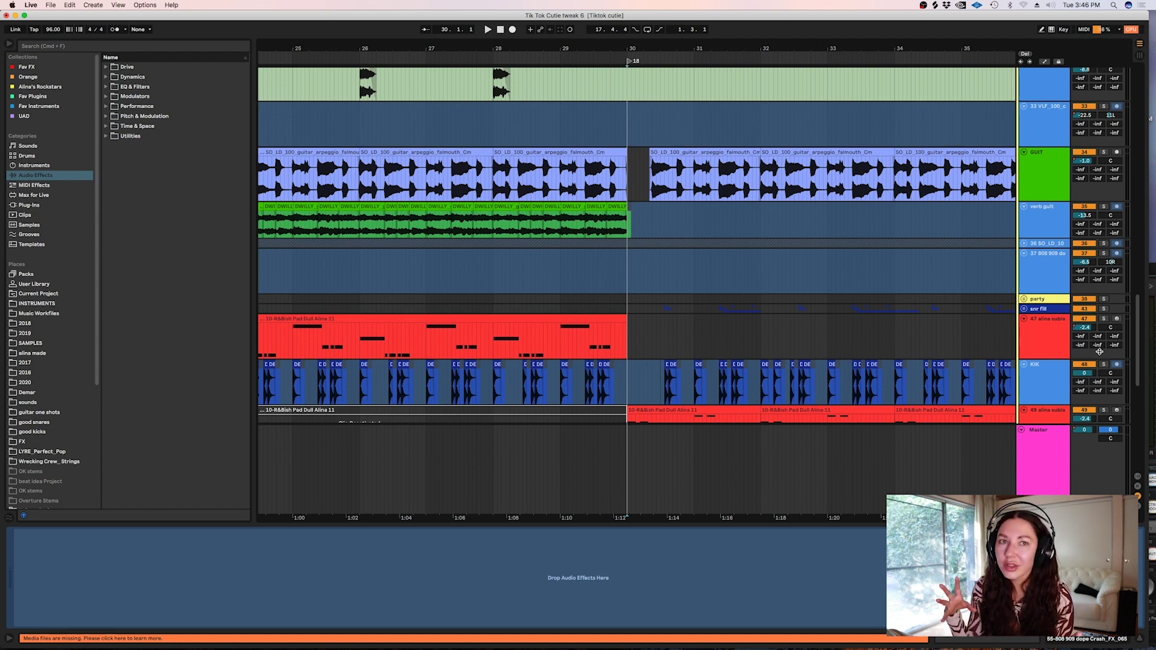
Step: Set the insert marker to 32.2.1 on crash track 37, zoom out to the whole arrangement, and review its lower and middle tracks
click(777, 267)
key(minus)
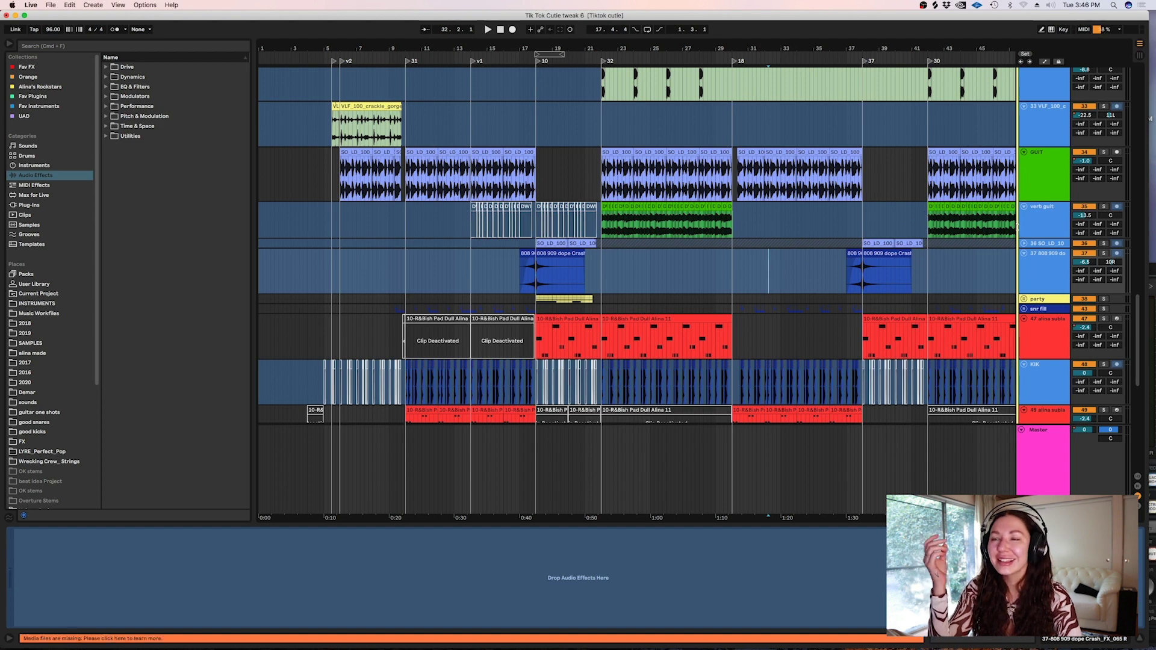
drag(1136, 321, 1139, 390)
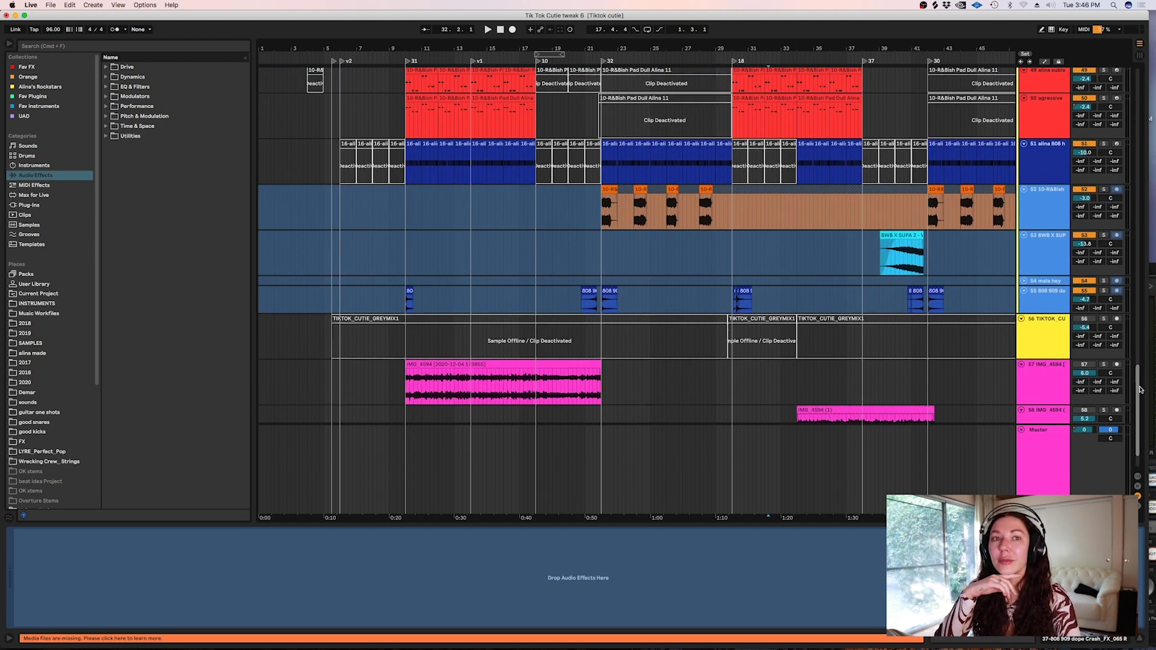
drag(1139, 389, 1146, 314)
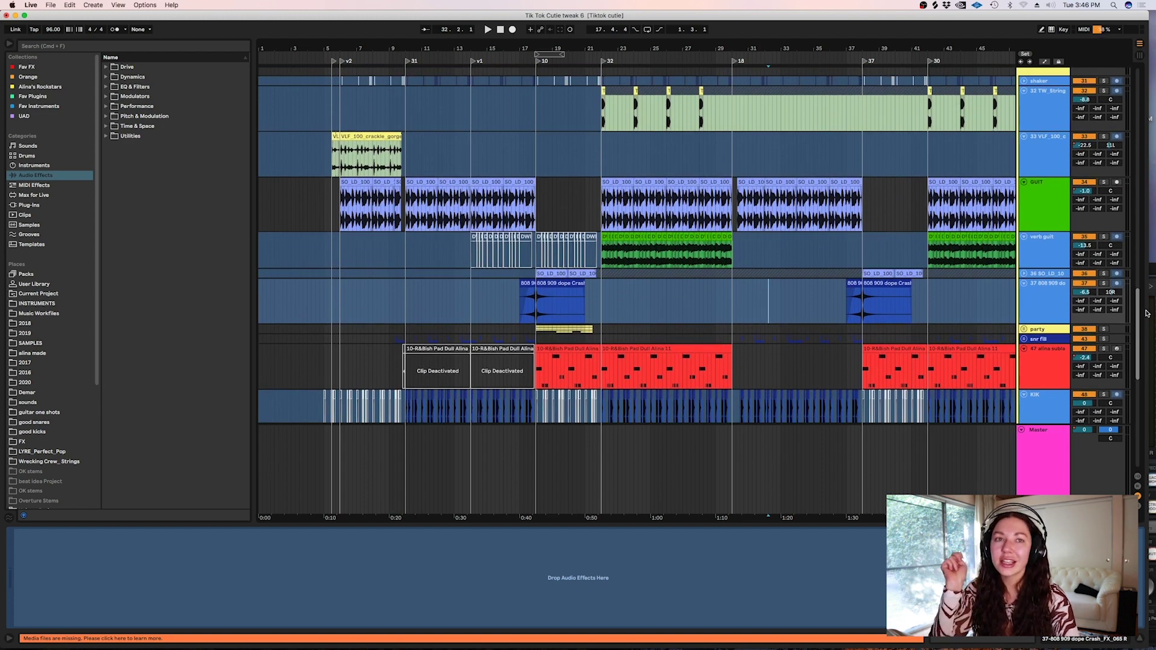